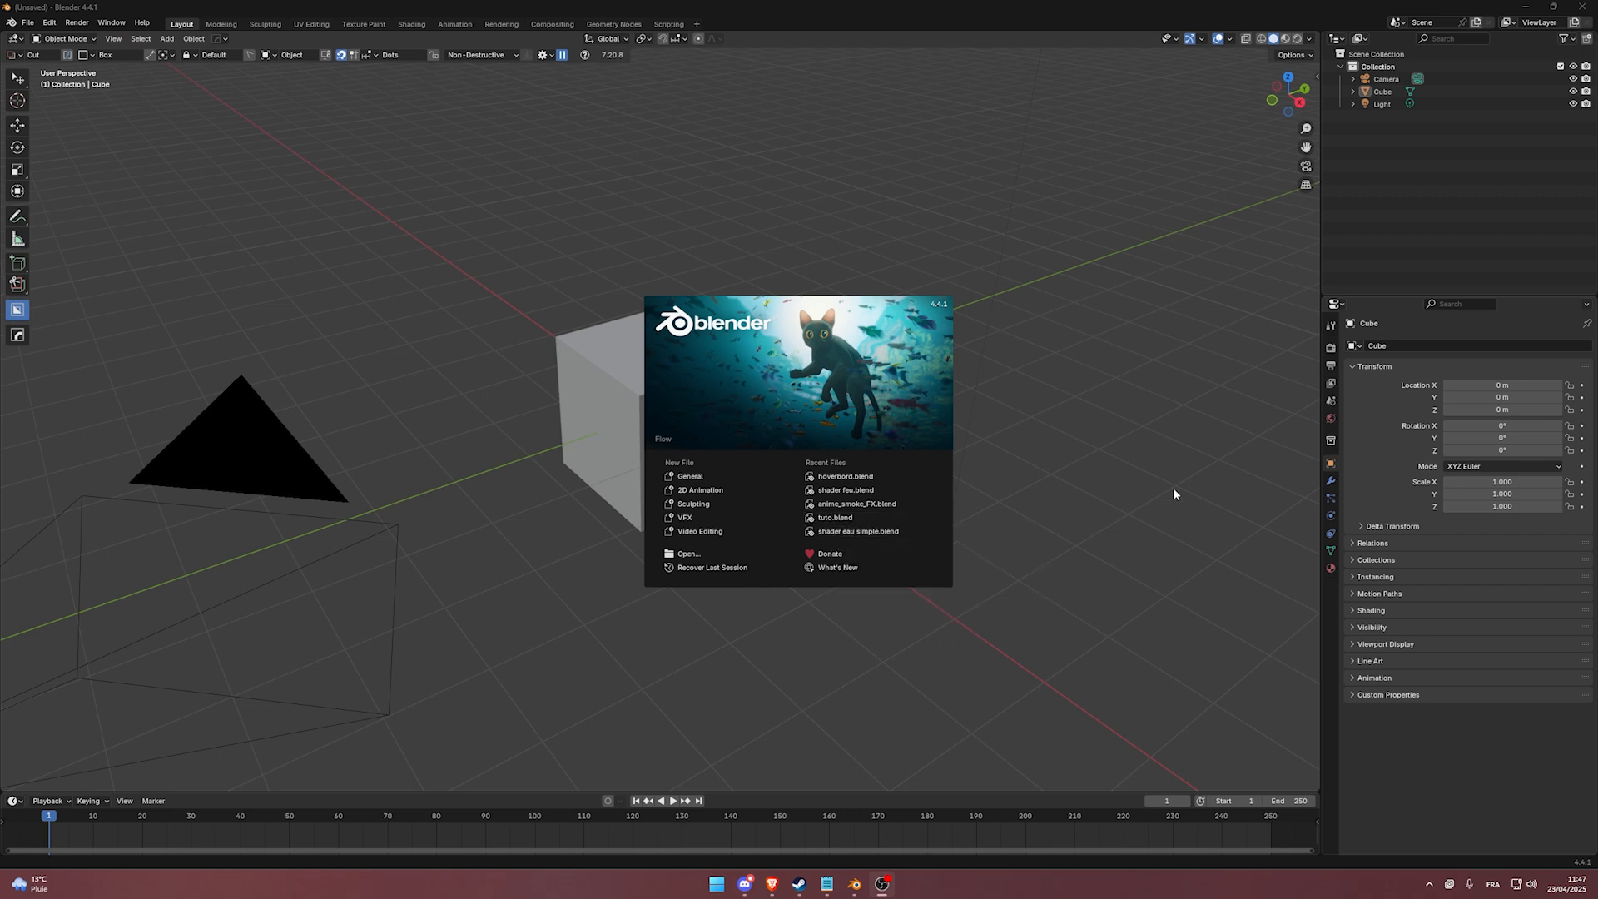
# Dismiss the splash screen and delete all default objects from the scene.
pyautogui.click(1126, 465)
pyautogui.press('a')
pyautogui.press('Delete')
# Add a Bézier circle at the origin in top view and scale it up to about 3.1.
pyautogui.press('KP_7')
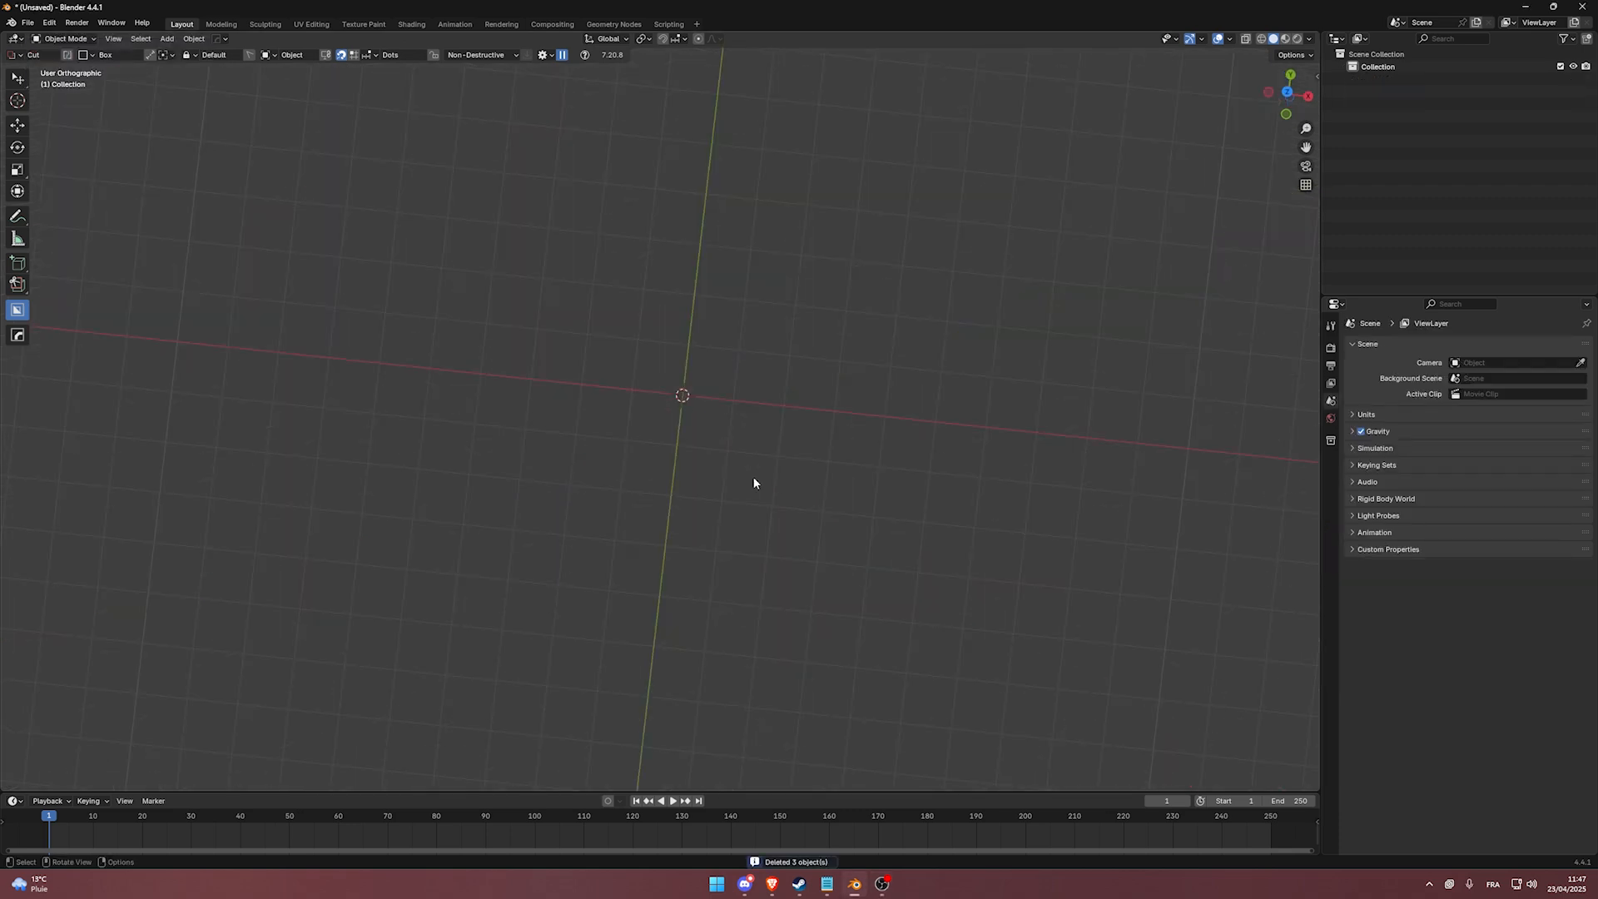
pyautogui.hotkey('shift', 'a')
pyautogui.moveTo(733, 514)
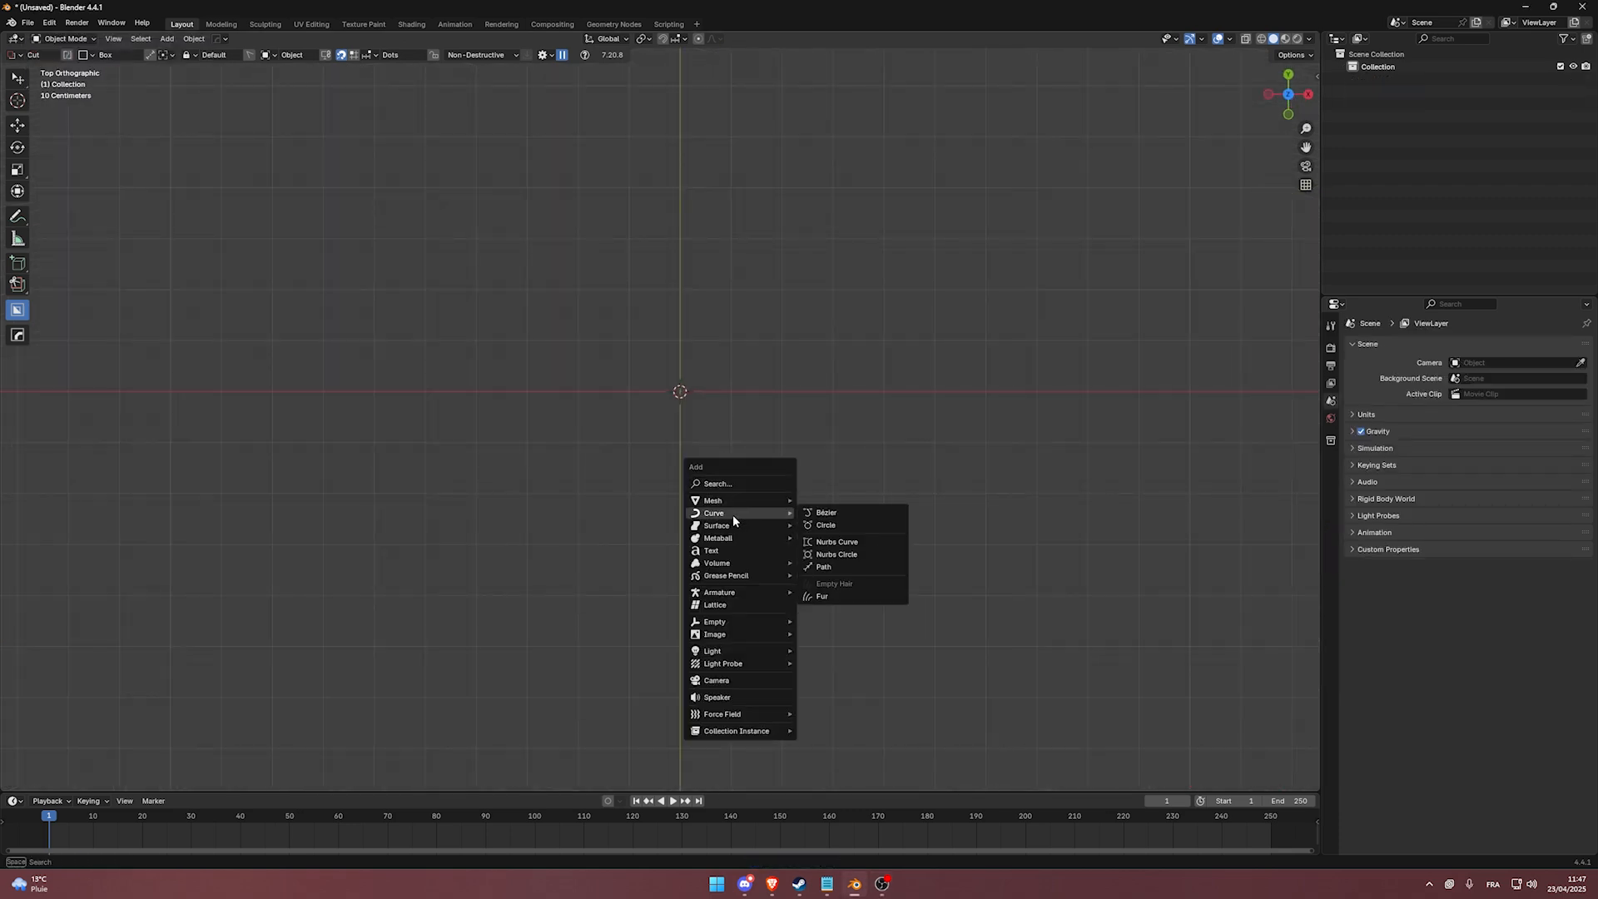
pyautogui.click(837, 526)
pyautogui.press('s')
pyautogui.click(1146, 565)
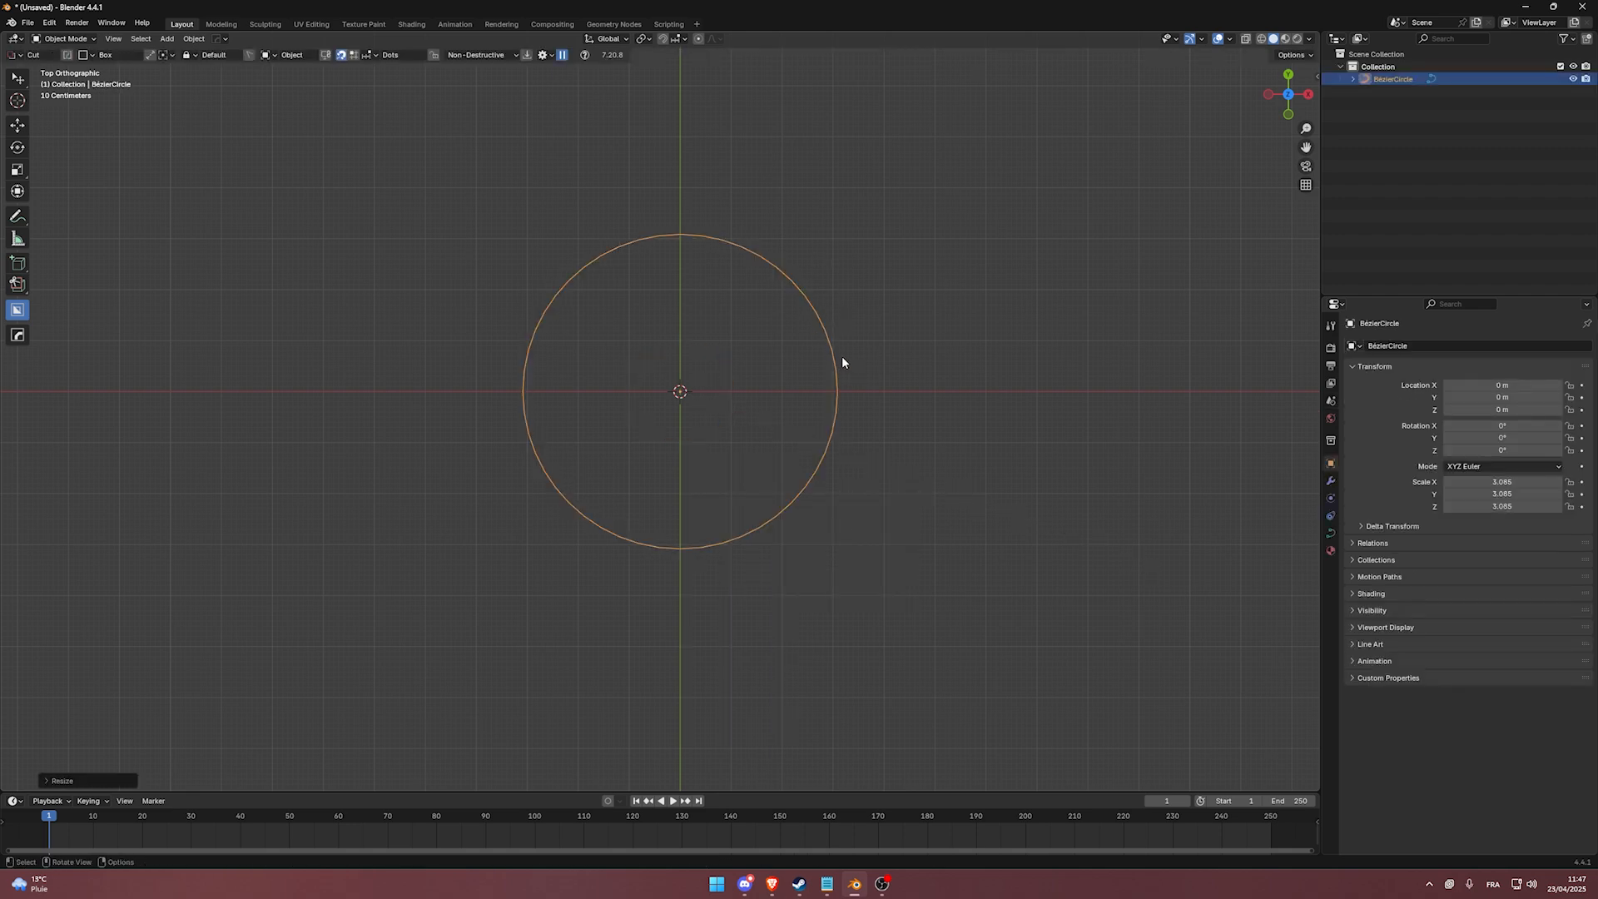
# Convert the Bézier circle to a mesh.
pyautogui.rightClick(796, 288)
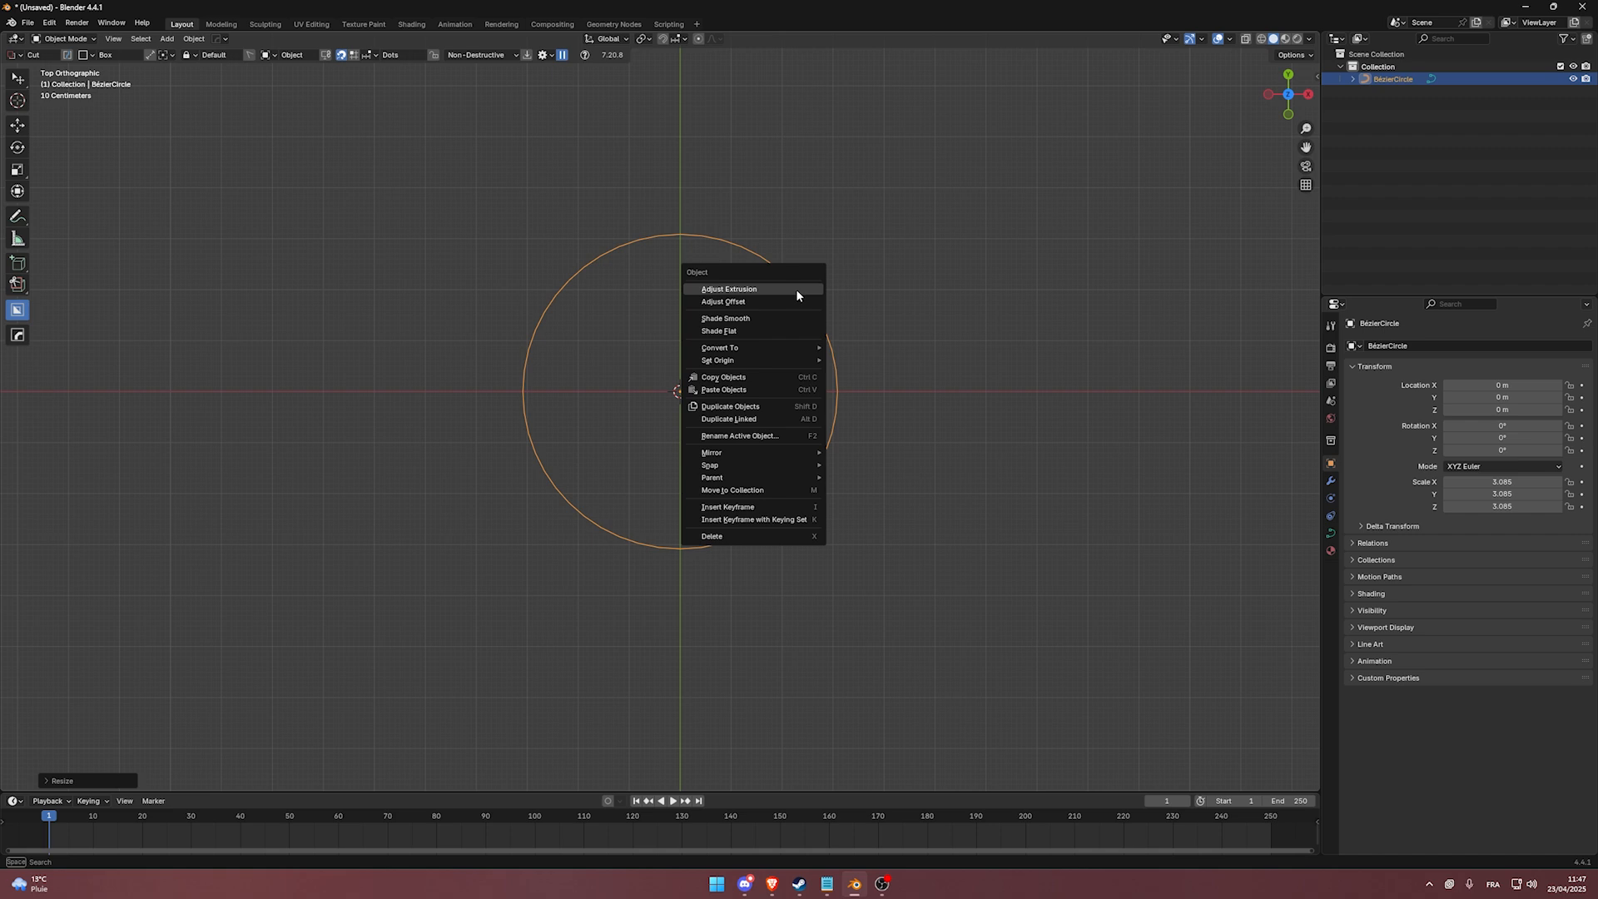
pyautogui.moveTo(770, 348)
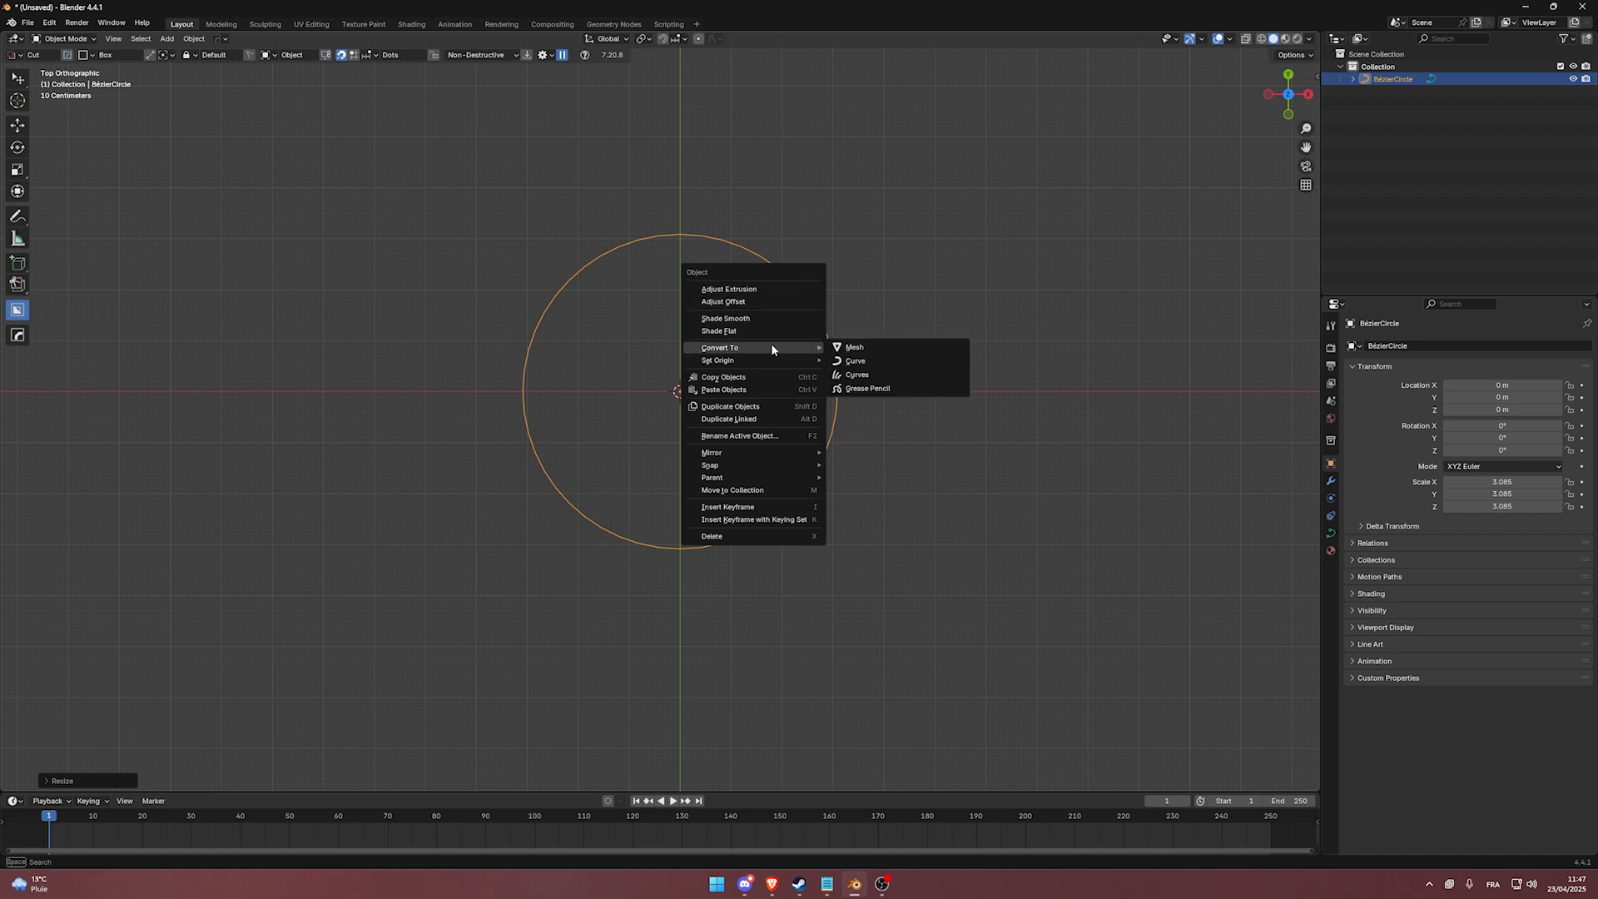
pyautogui.click(871, 347)
# Grid Fill the whole circle outline in Edit Mode with an offset of 7, lowering the span below 13.
pyautogui.press('Tab')
pyautogui.moveTo(829, 333); pyautogui.dragTo(774, 342, button='middle')
pyautogui.scroll(1, 772, 320)
pyautogui.press('a')
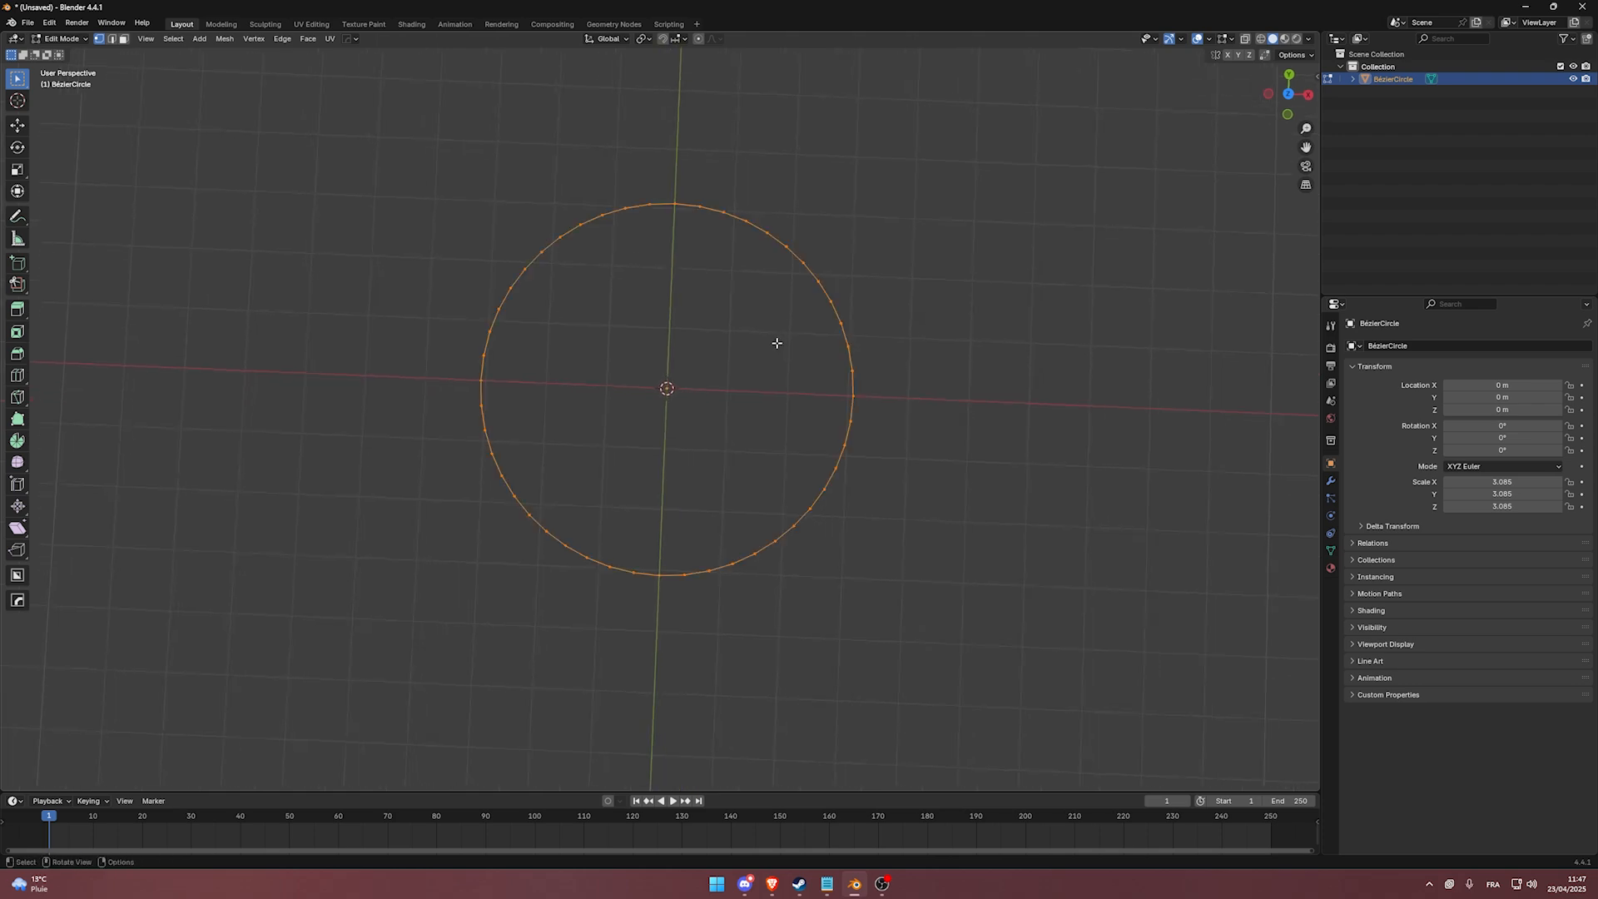
pyautogui.click(308, 39)
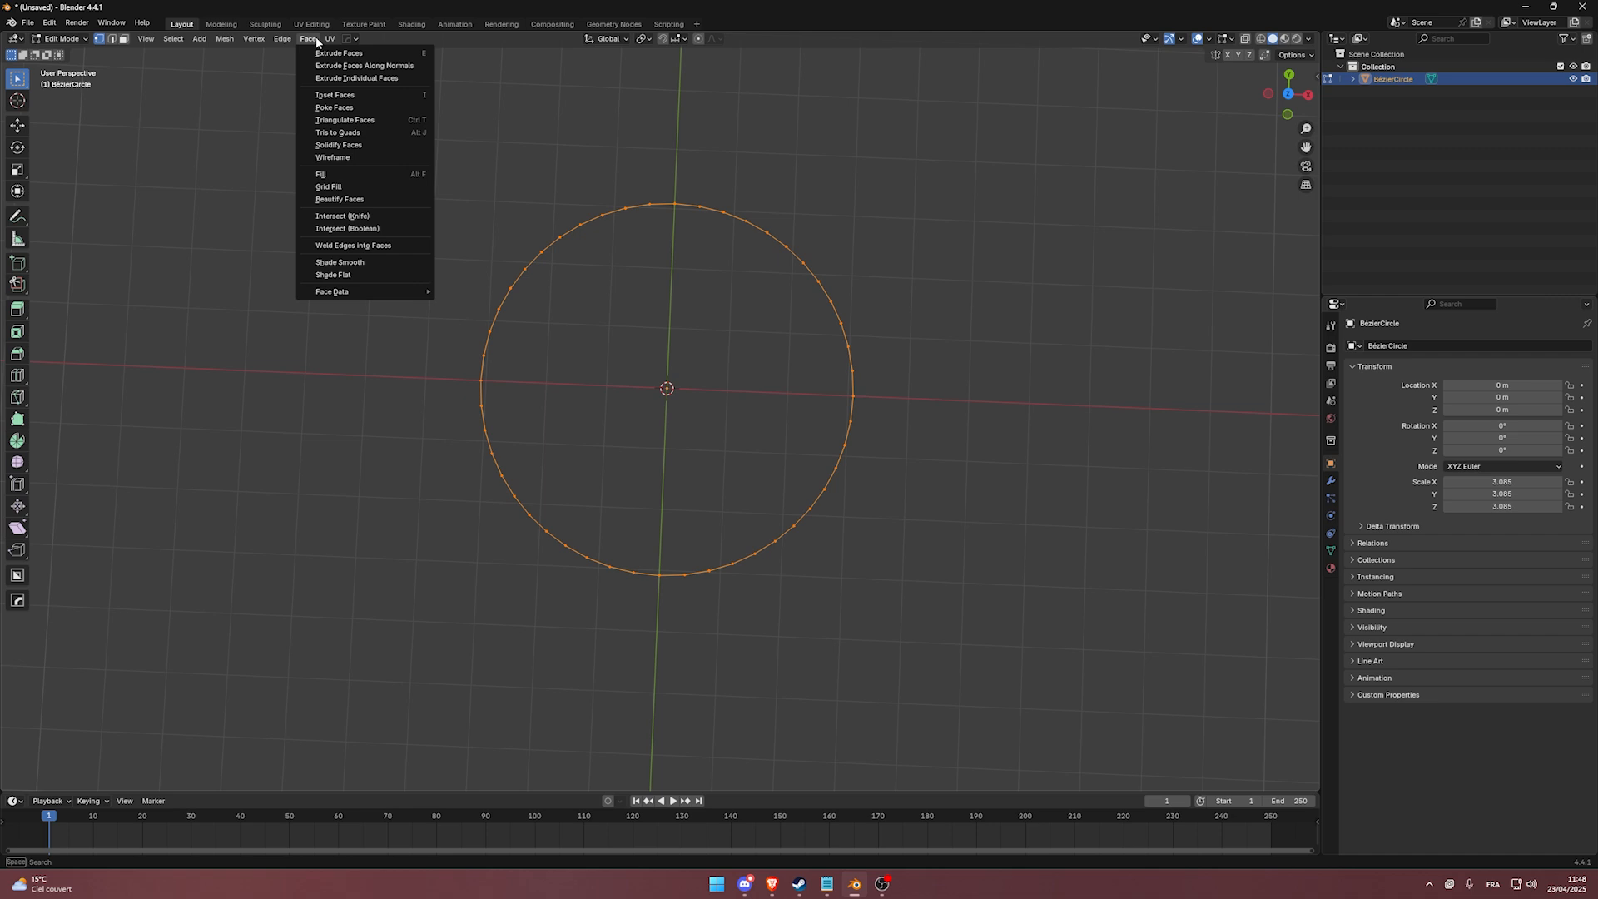
pyautogui.click(357, 186)
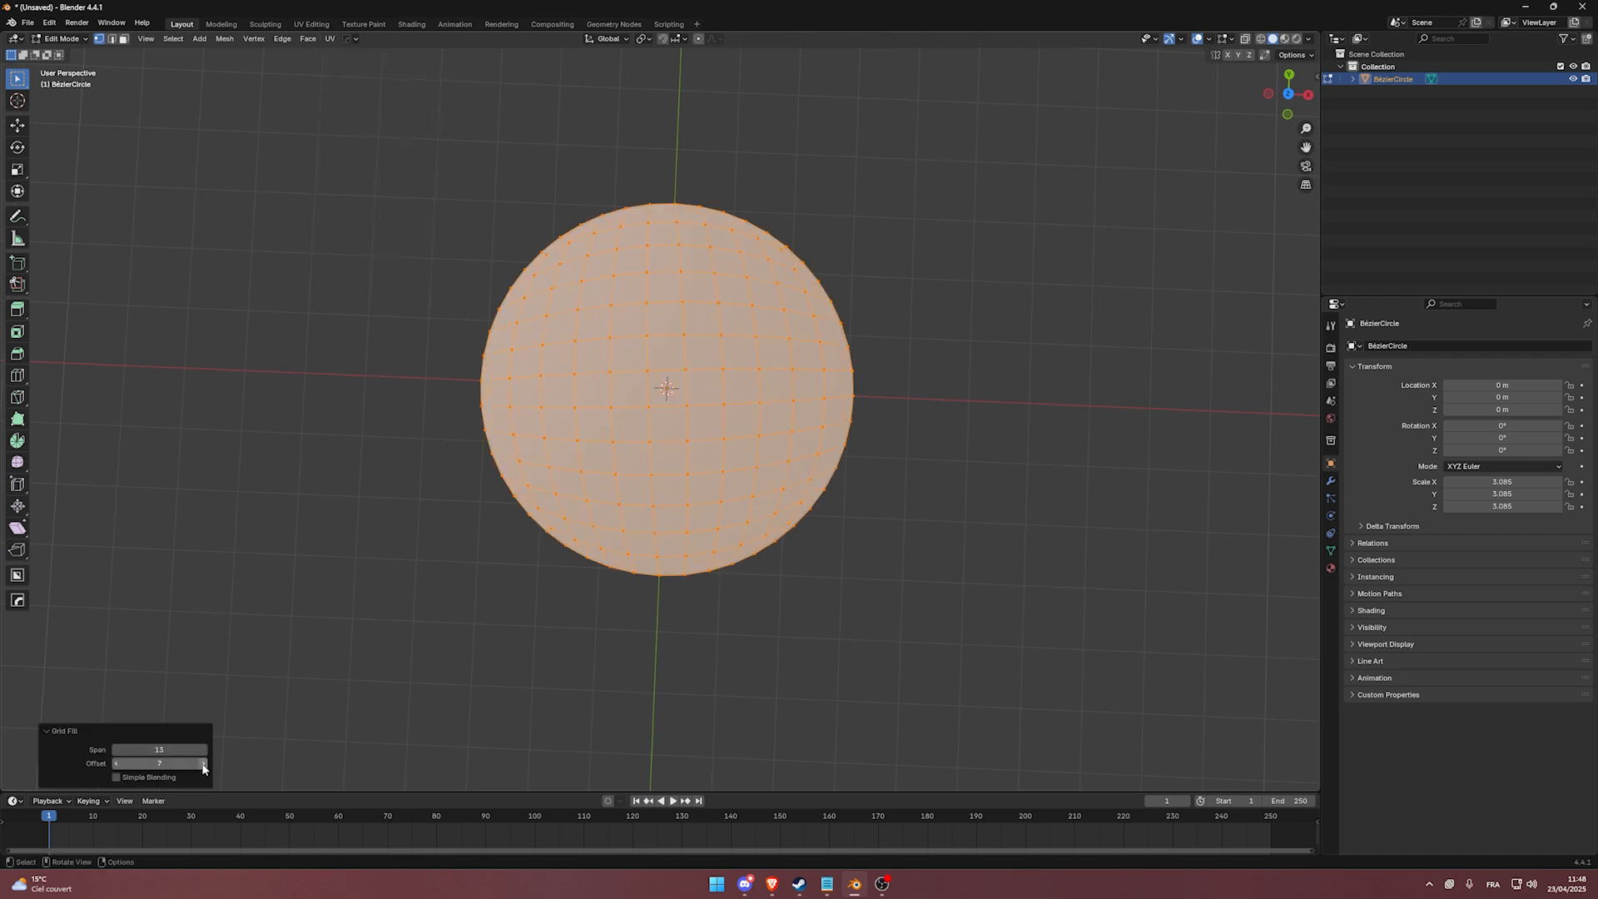
pyautogui.click(118, 751)
# Subdivide all faces of the filled disc with an increased number of cuts, and return to Object Mode.
pyautogui.press('KP_7')
pyautogui.rightClick(713, 377)
pyautogui.click(713, 378)
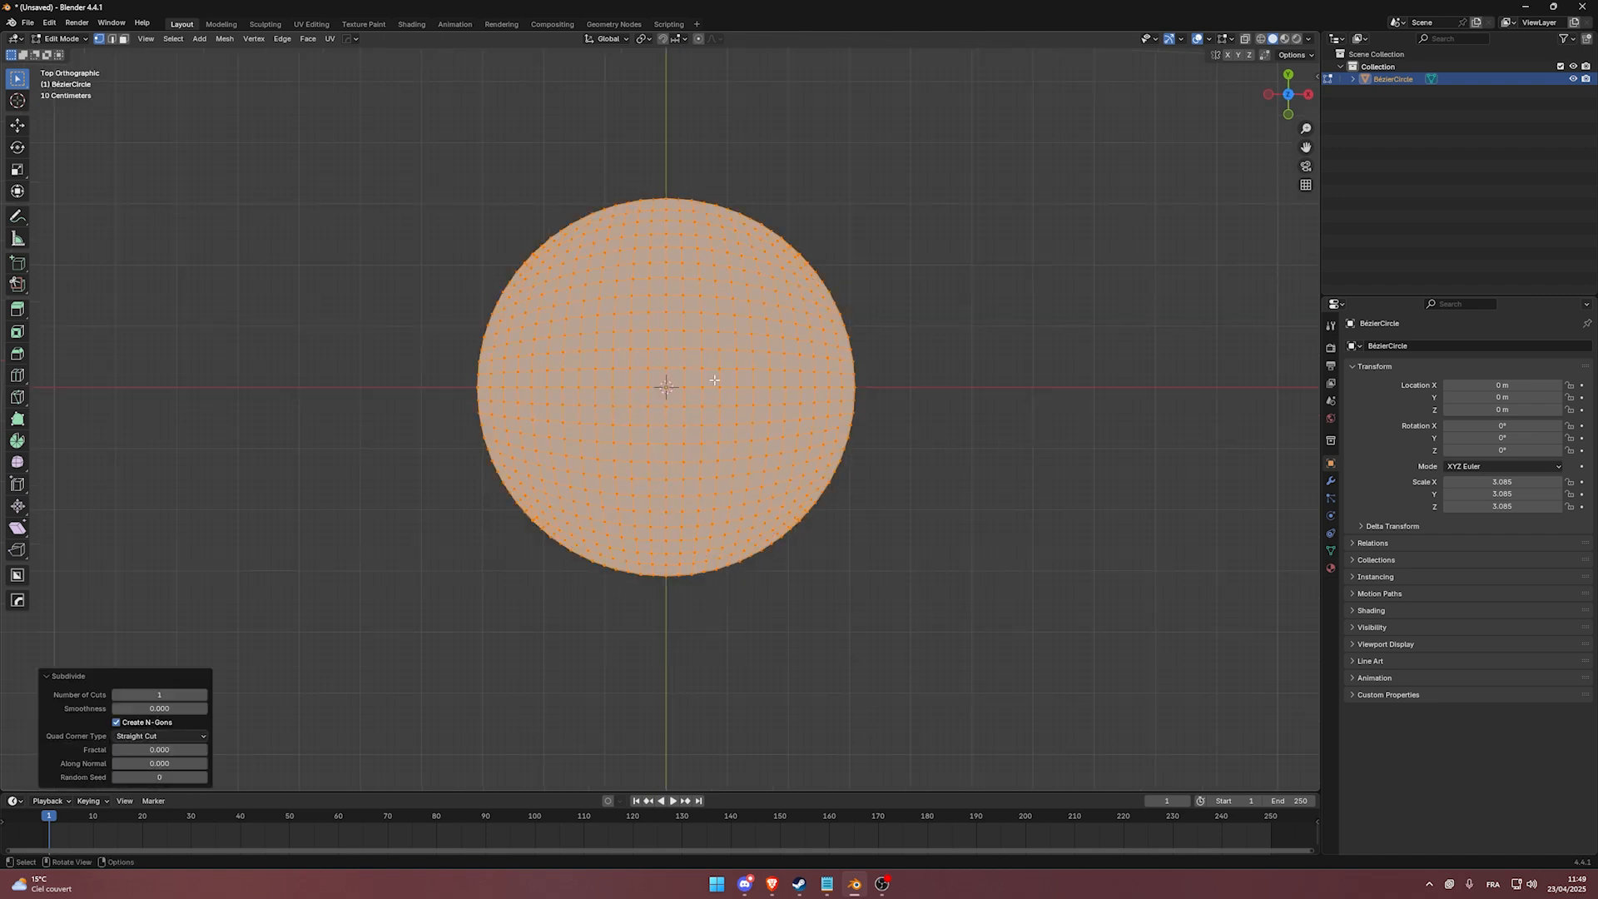
pyautogui.click(203, 695)
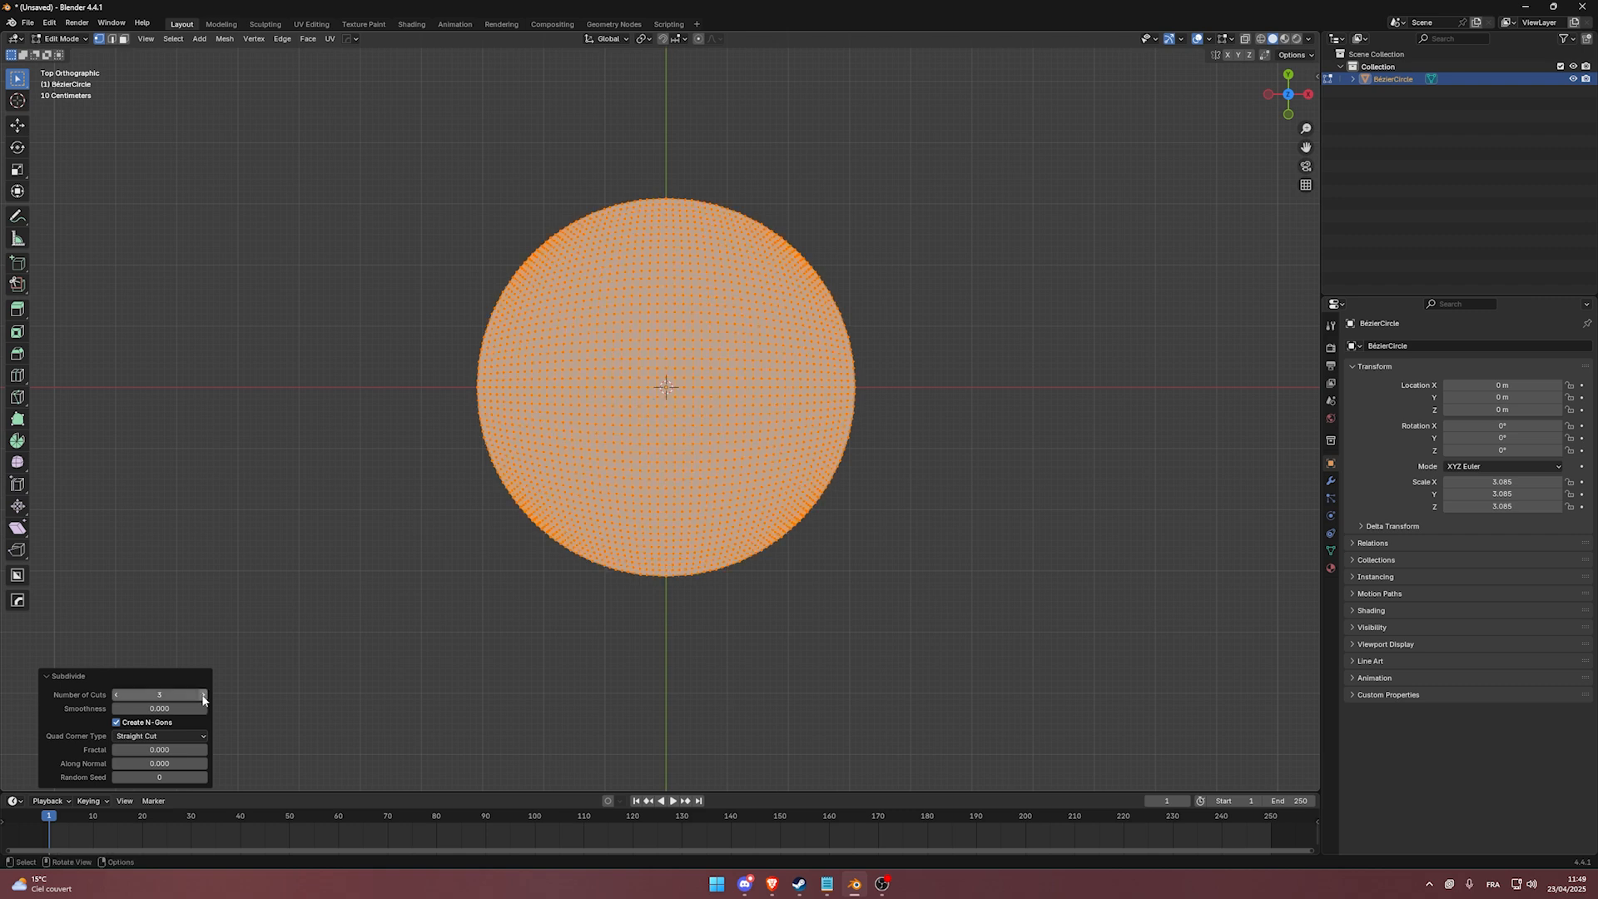
pyautogui.click(883, 469)
pyautogui.press('Tab')
# Stack two duplicates of the disc above it along Z, the second about 0.88 m above the first.
pyautogui.moveTo(883, 469); pyautogui.dragTo(775, 464, button='middle')
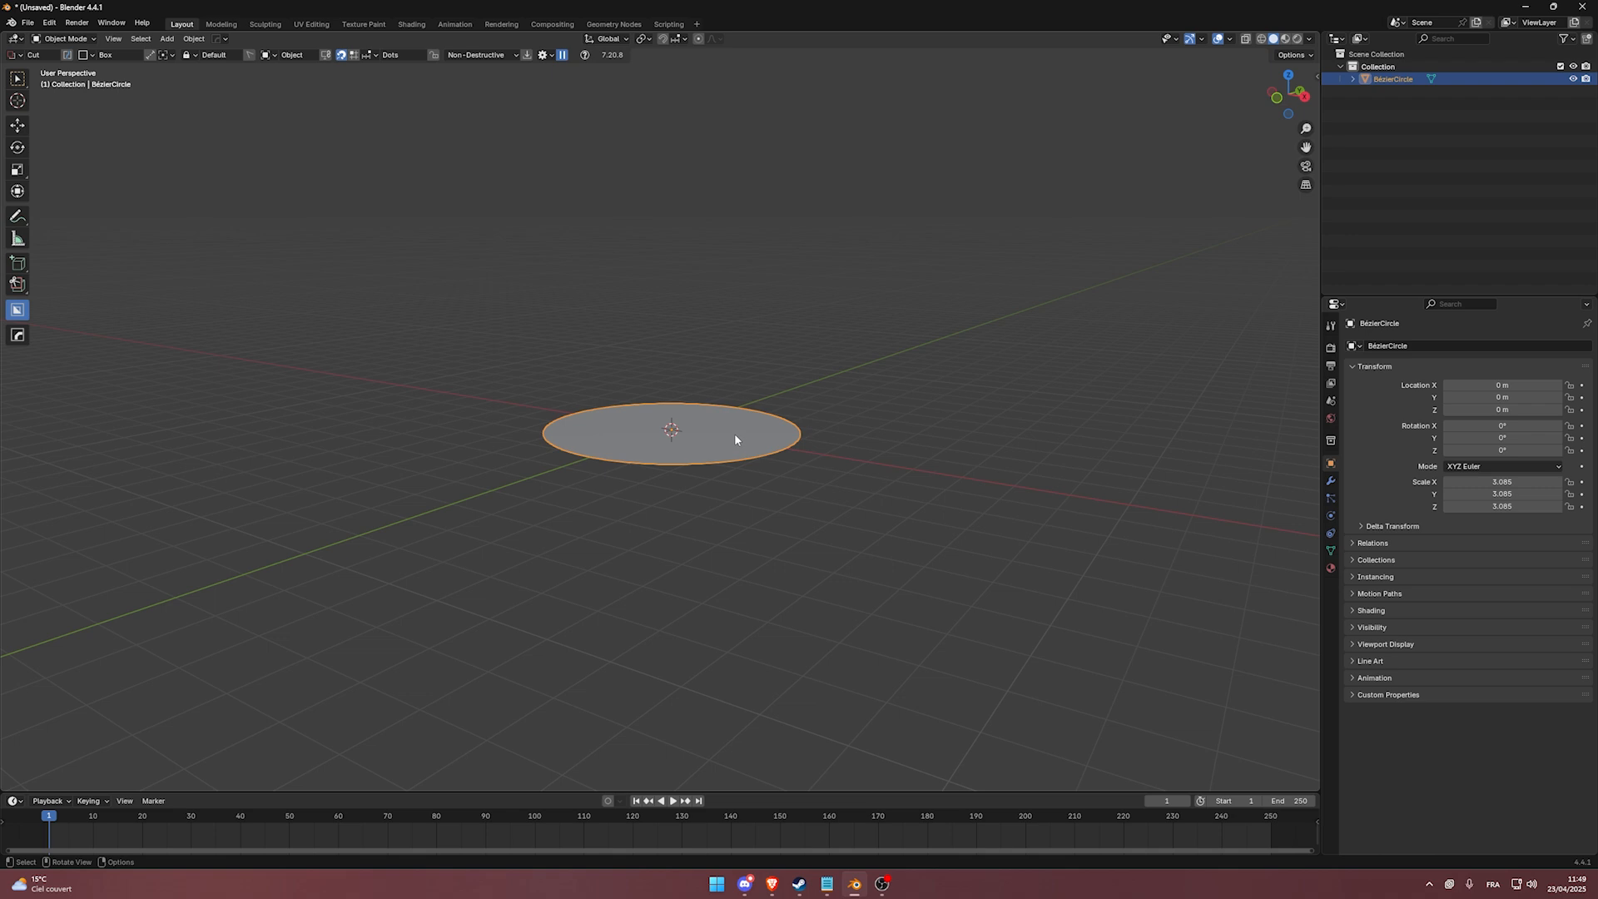
pyautogui.hotkey('shift', 'd')
pyautogui.press('z')
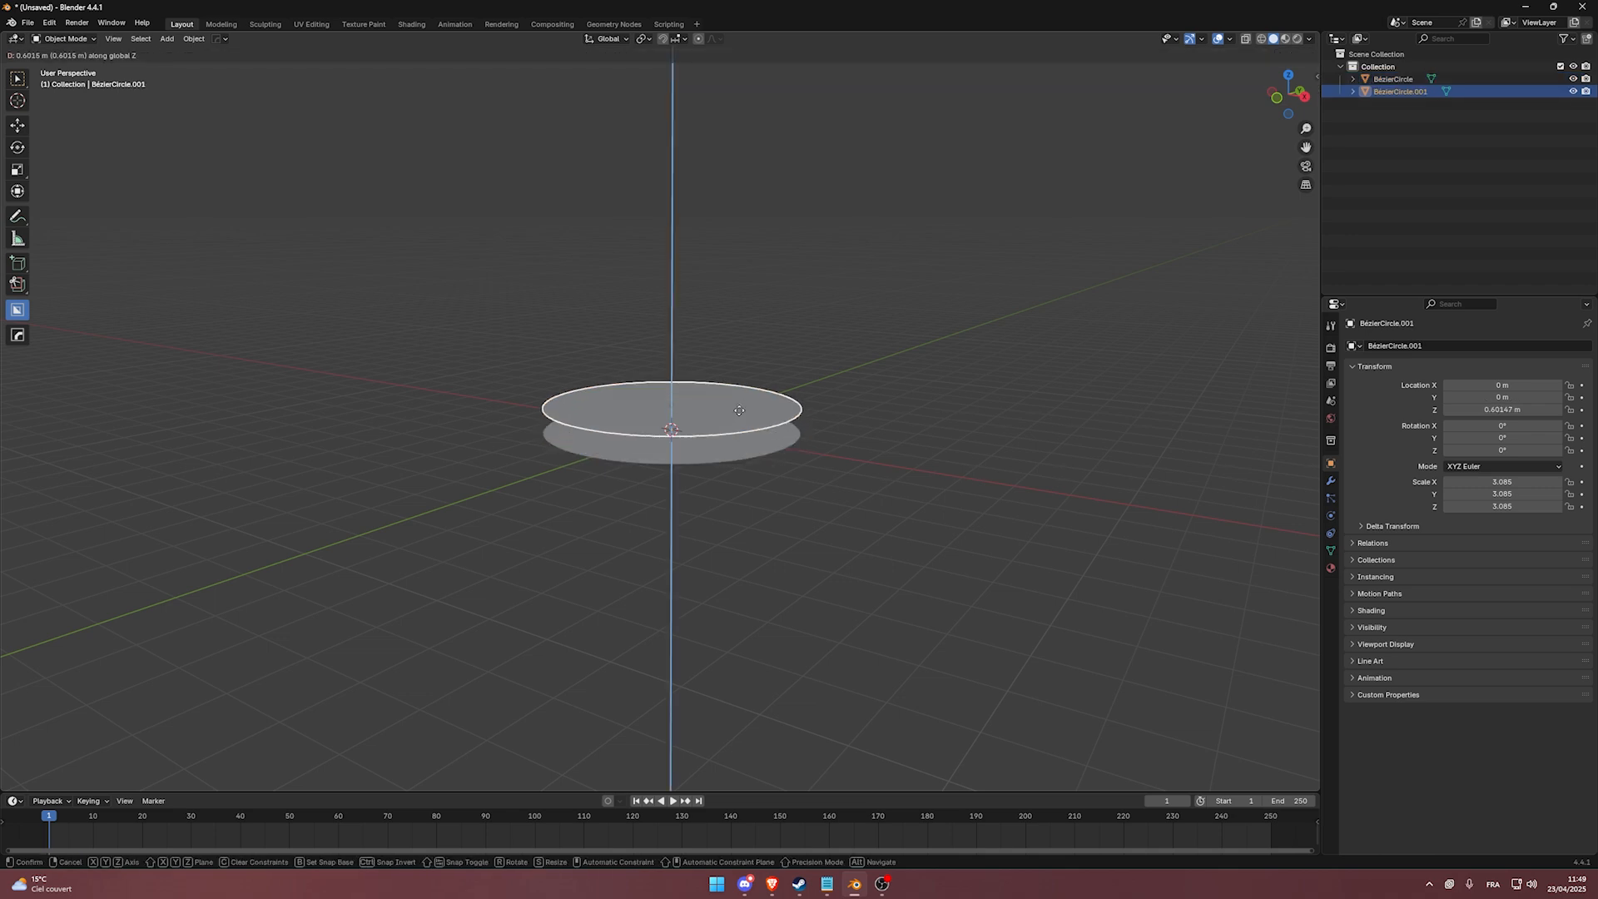
pyautogui.click(744, 397)
pyautogui.hotkey('shift', 'd')
pyautogui.press('z')
pyautogui.click(725, 471)
pyautogui.moveTo(725, 471)
pyautogui.mouseDown(button='middle')
pyautogui.moveTo(748, 454)
pyautogui.moveTo(732, 467)
pyautogui.mouseUp(button='middle')
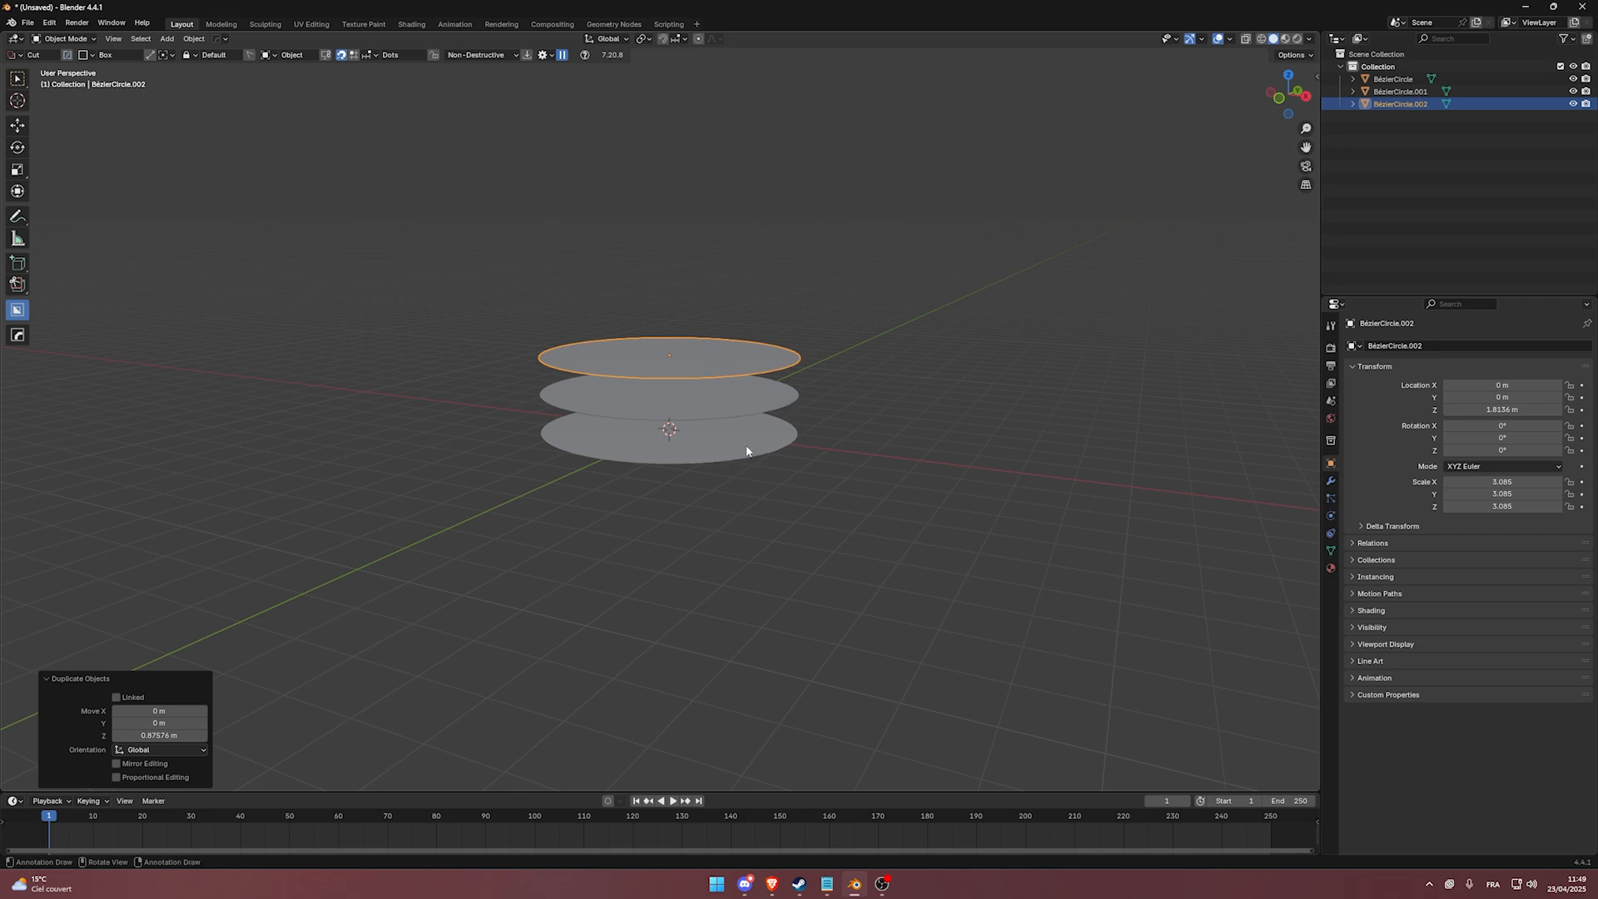
pyautogui.moveTo(772, 477); pyautogui.dragTo(804, 493, button='middle')
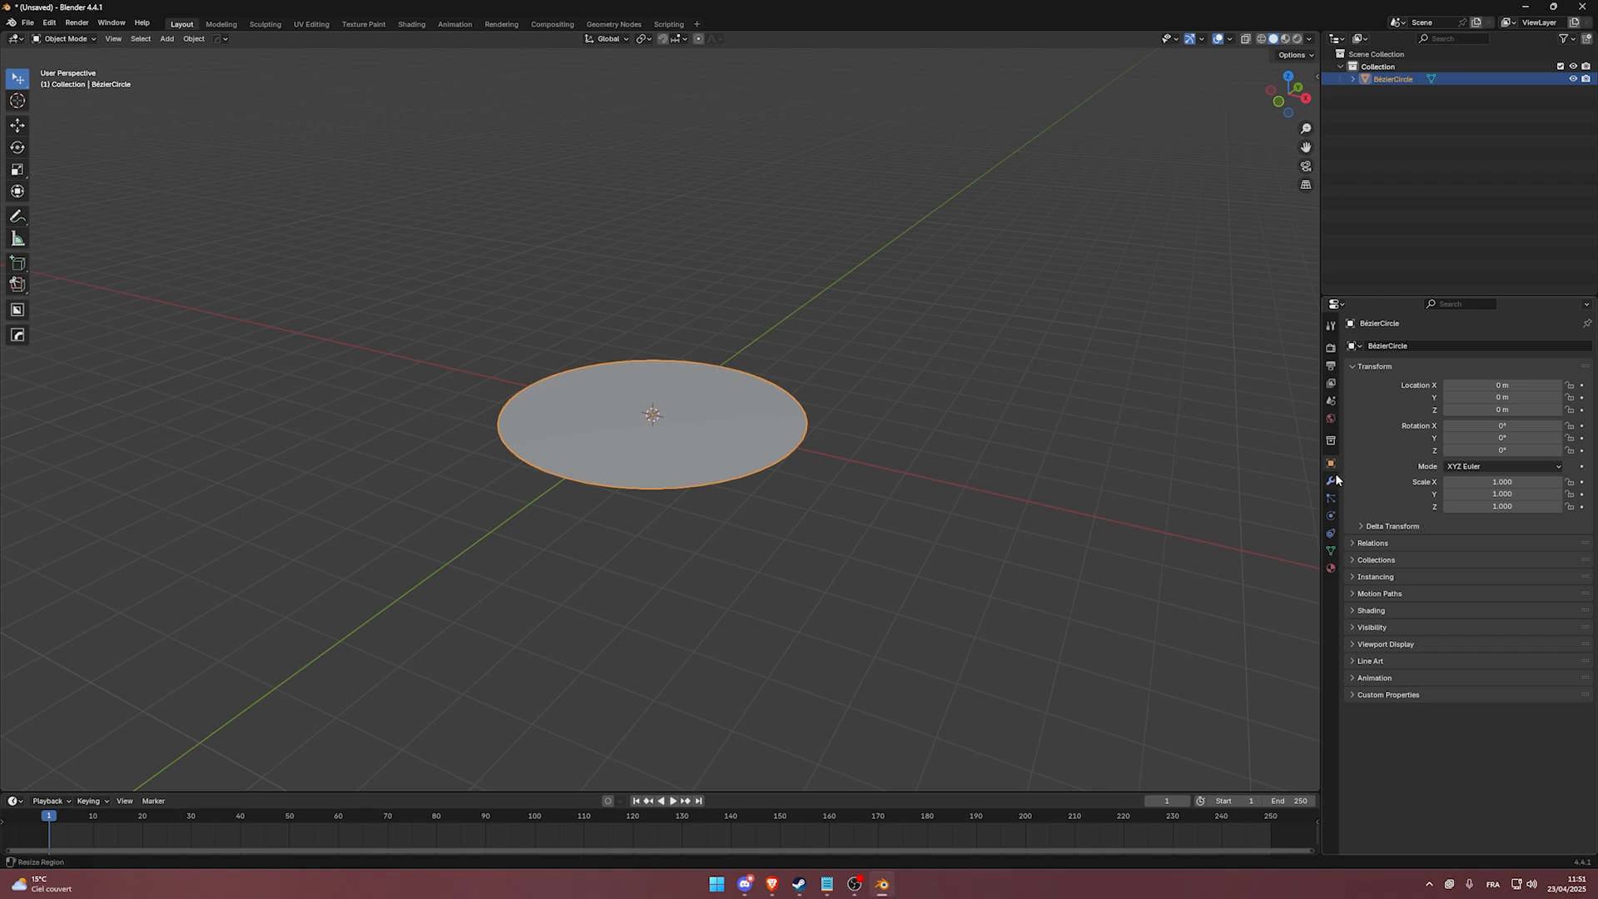
# Add an Array modifier to the disc with a count of 4, relative Z factor 1 and constant Z offset 1 m.
pyautogui.click(1333, 481)
pyautogui.click(1448, 347)
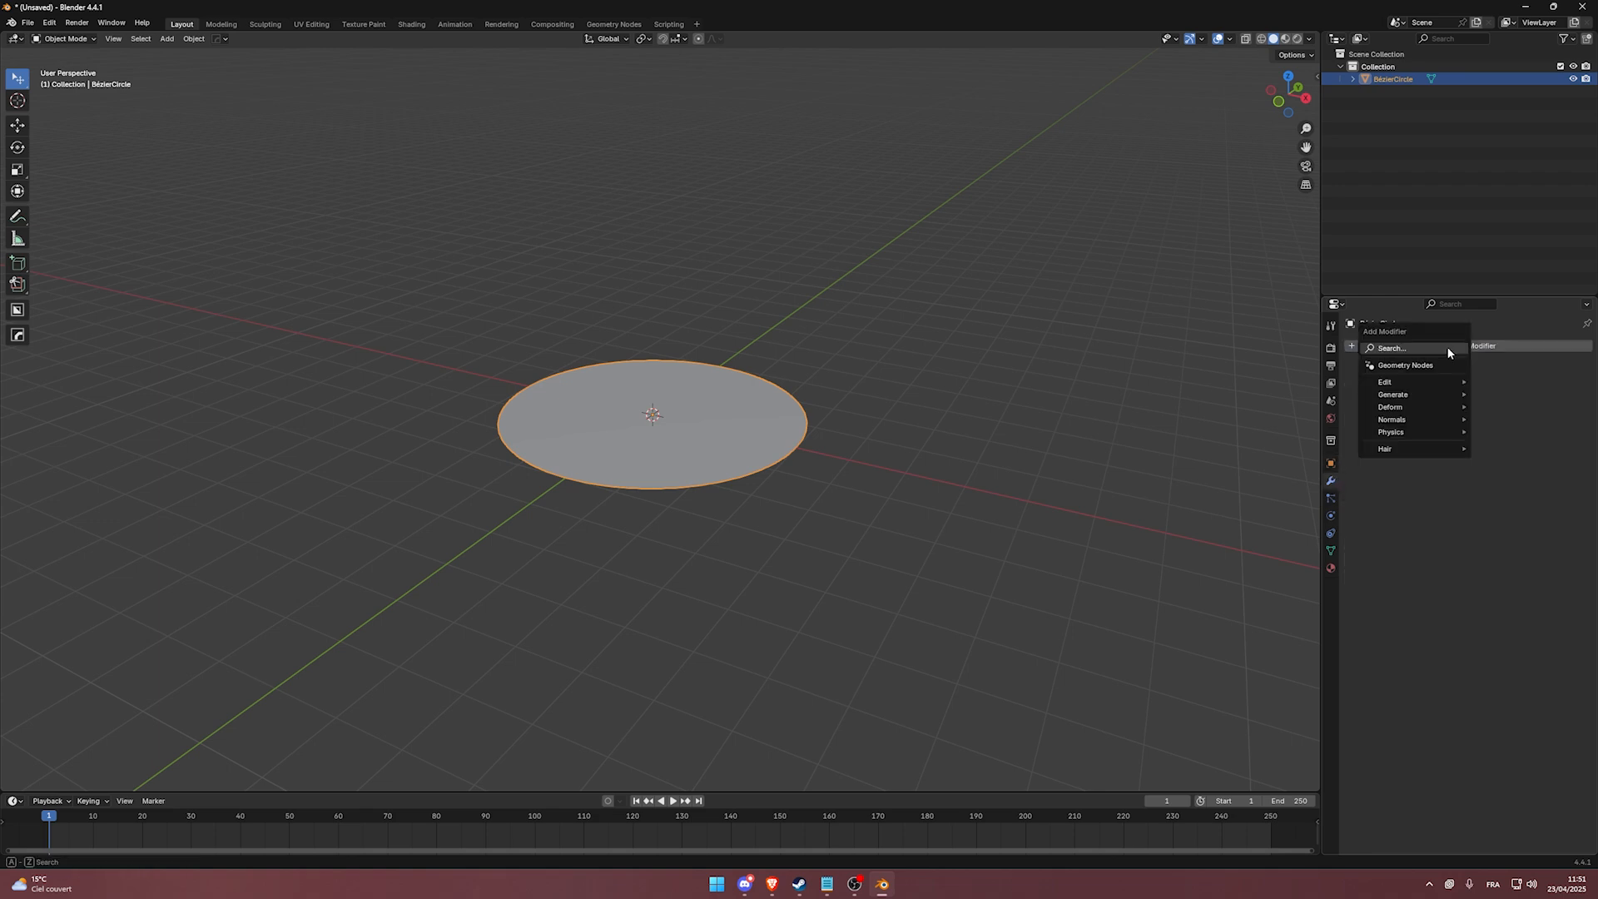
pyautogui.click(1442, 347)
pyautogui.write('aray')
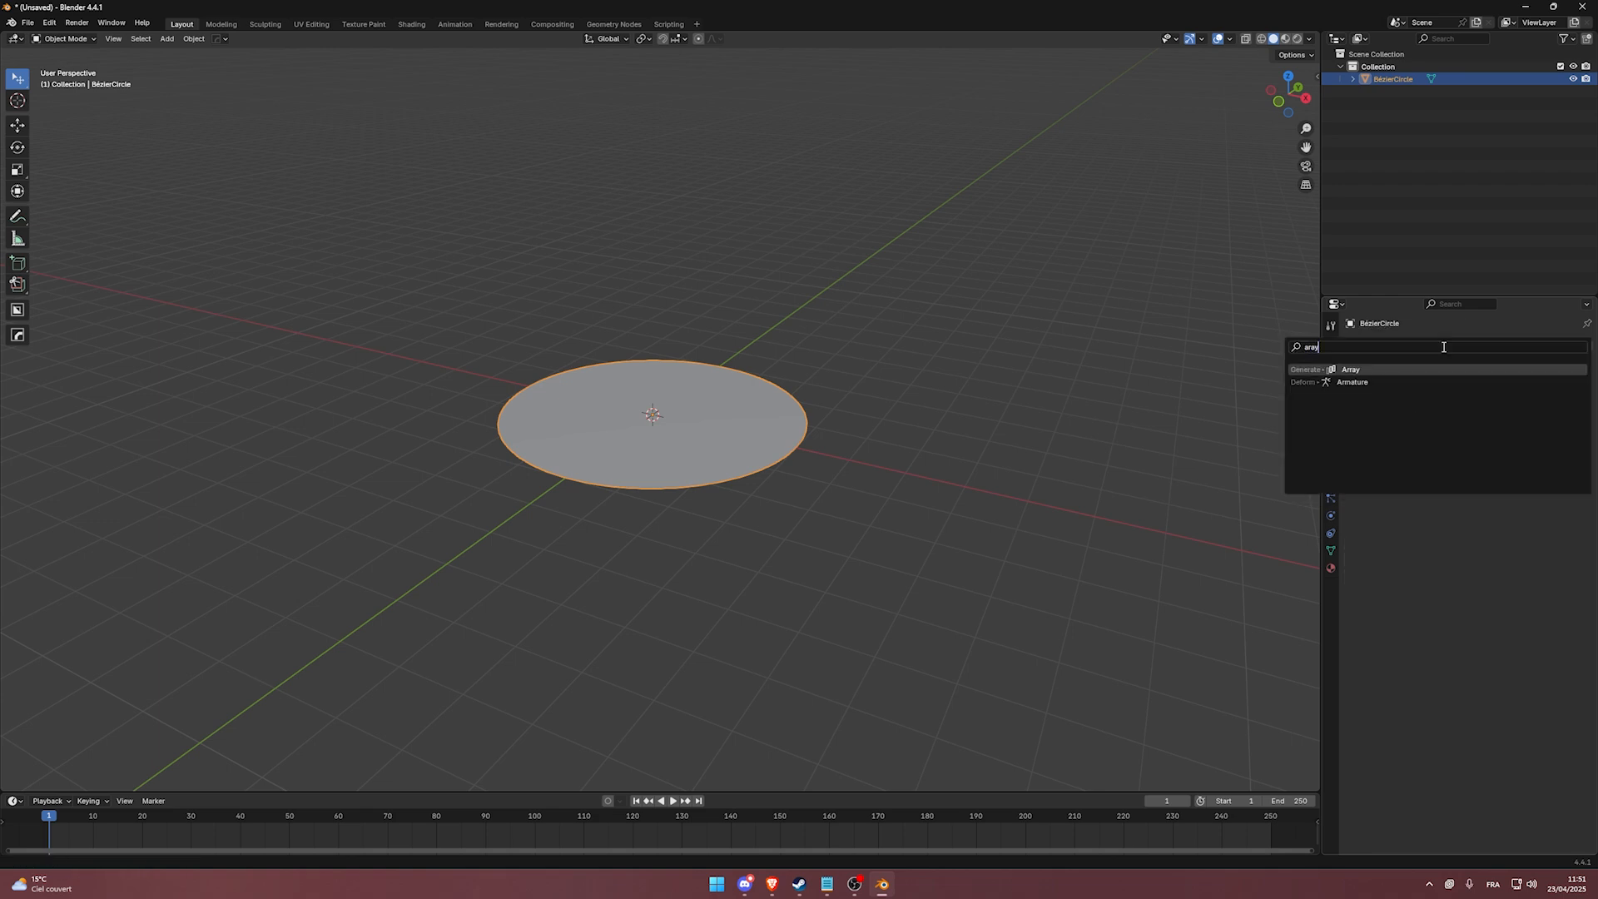
pyautogui.press('Return')
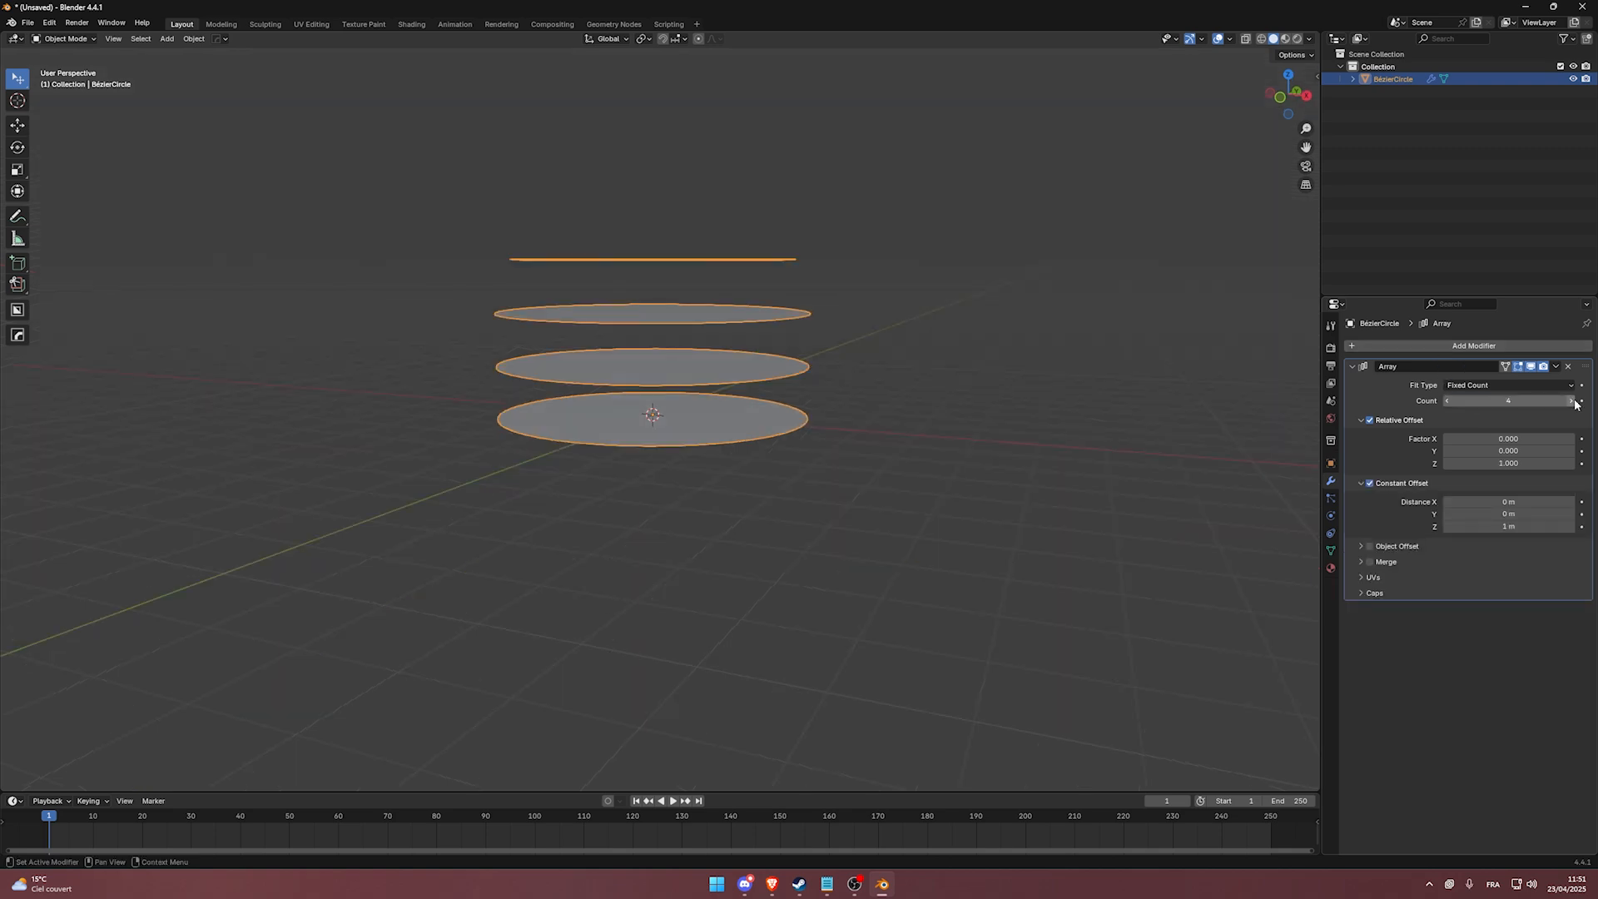
# Raise the Array modifier's count to 6 discs.
pyautogui.moveTo(746, 300)
pyautogui.mouseDown(button='middle')
pyautogui.moveTo(729, 319)
pyautogui.moveTo(721, 298)
pyautogui.moveTo(710, 309)
pyautogui.moveTo(724, 310)
pyautogui.mouseUp(button='middle')
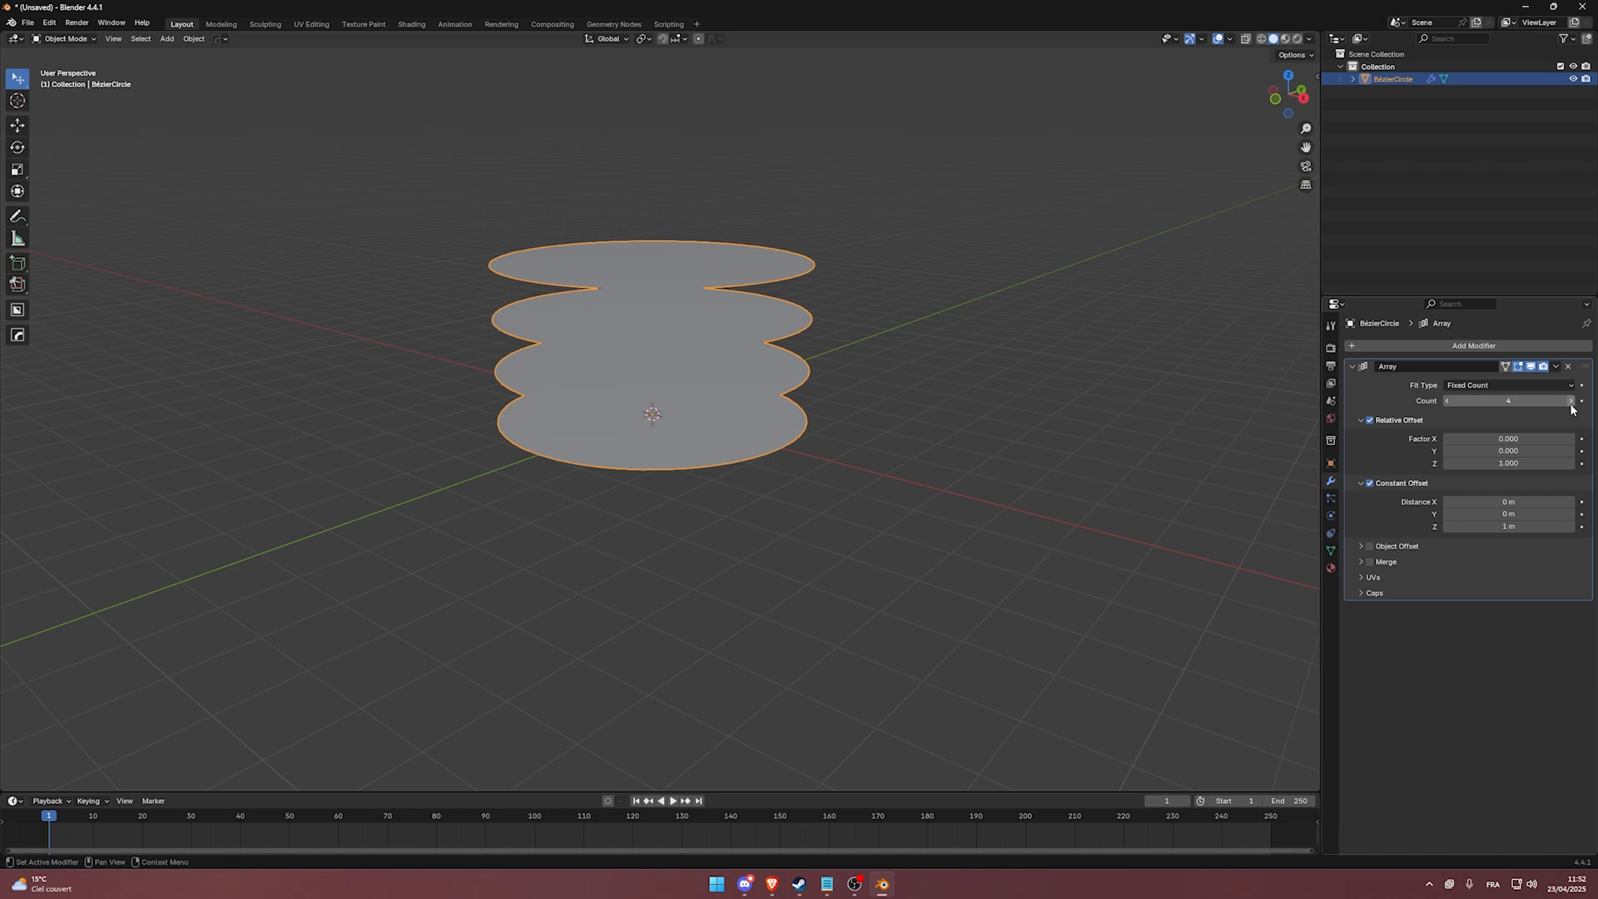
pyautogui.click(1571, 400)
pyautogui.click(1571, 400)
pyautogui.moveTo(908, 363); pyautogui.dragTo(836, 371, button='middle')
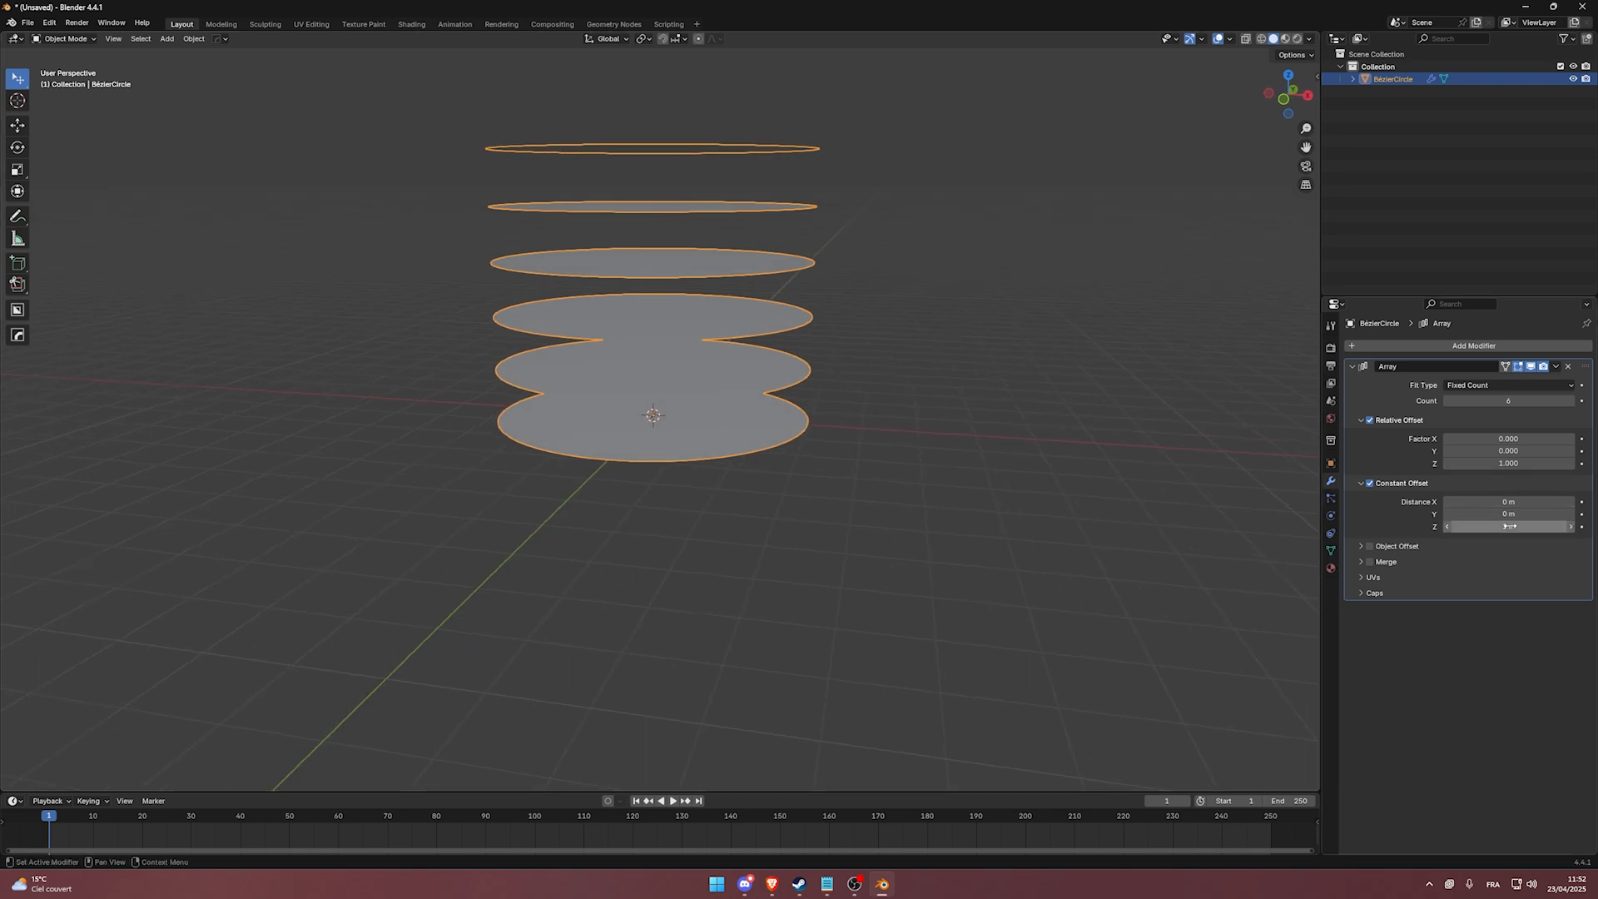
# Set the array's constant Z offset to 0.94 m and disable its relative offset.
pyautogui.moveTo(1508, 526); pyautogui.dragTo(1498, 526)
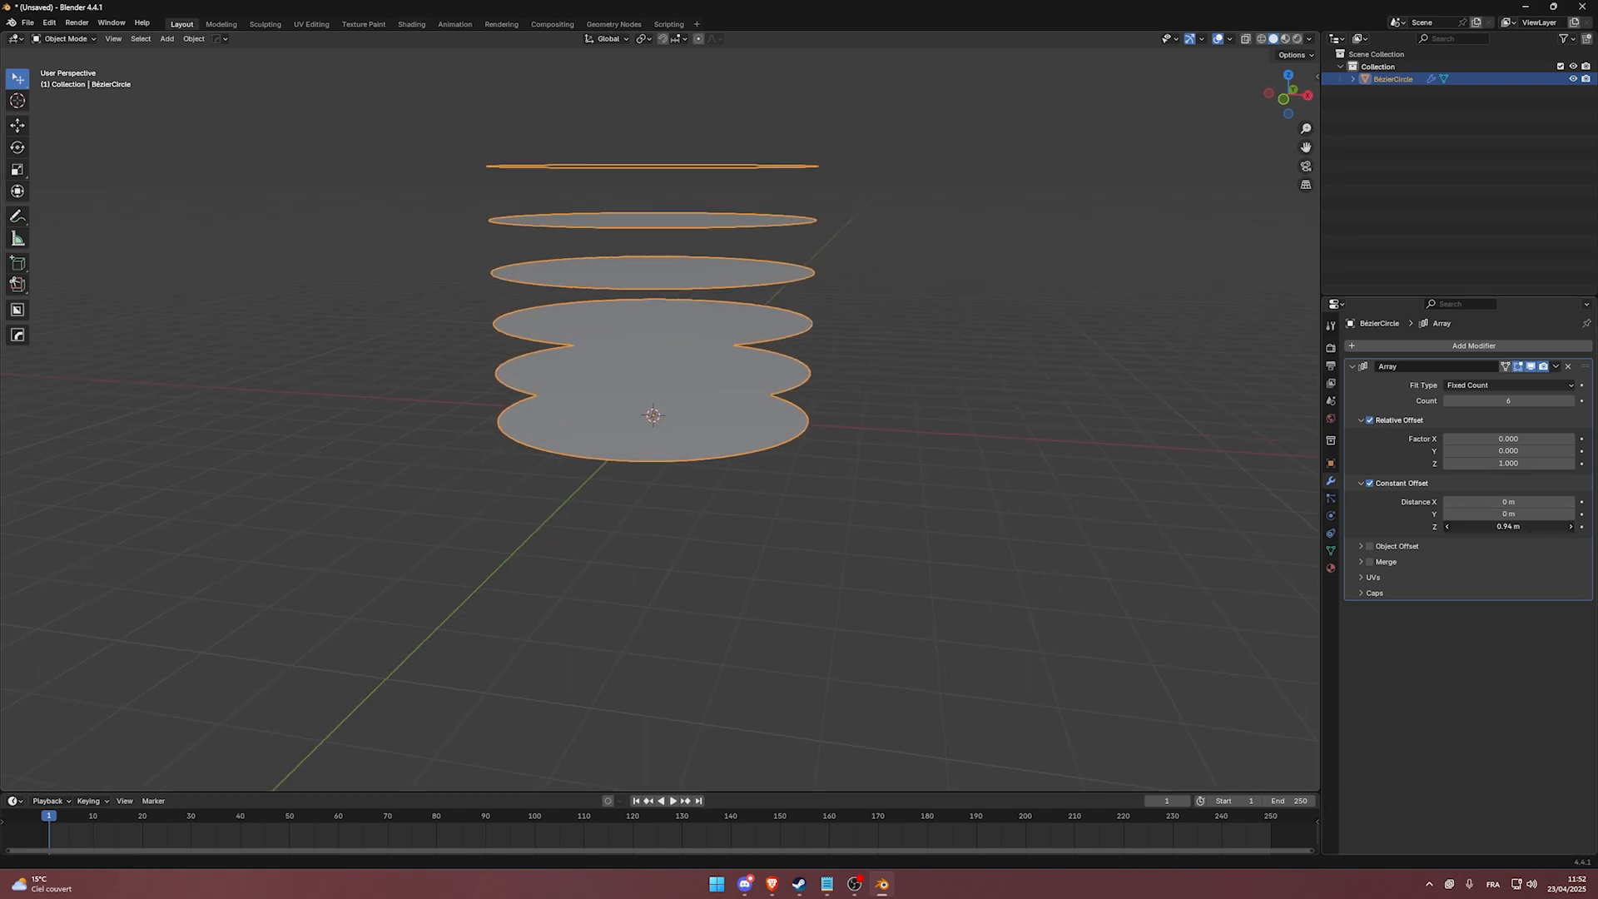
pyautogui.click(1370, 420)
pyautogui.moveTo(691, 378)
pyautogui.mouseDown(button='middle')
pyautogui.moveTo(725, 373)
pyautogui.moveTo(671, 359)
pyautogui.moveTo(686, 369)
pyautogui.mouseUp(button='middle')
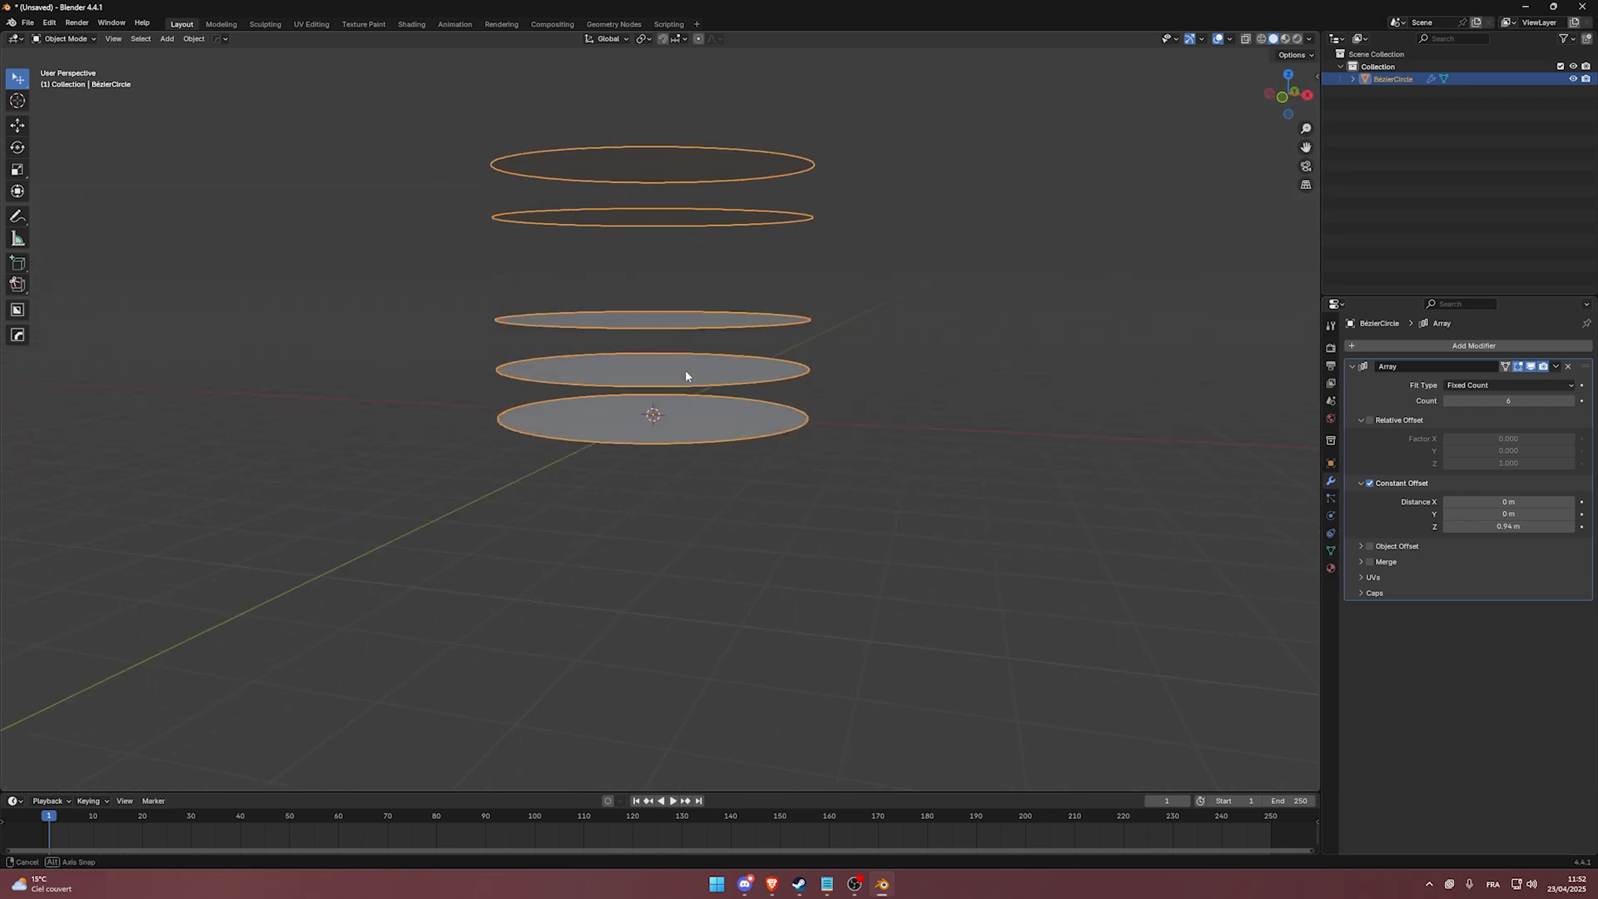
# Apply the Array modifier to the stack of discs.
pyautogui.click(1556, 366)
pyautogui.click(1536, 382)
pyautogui.moveTo(678, 339); pyautogui.dragTo(671, 367, button='middle')
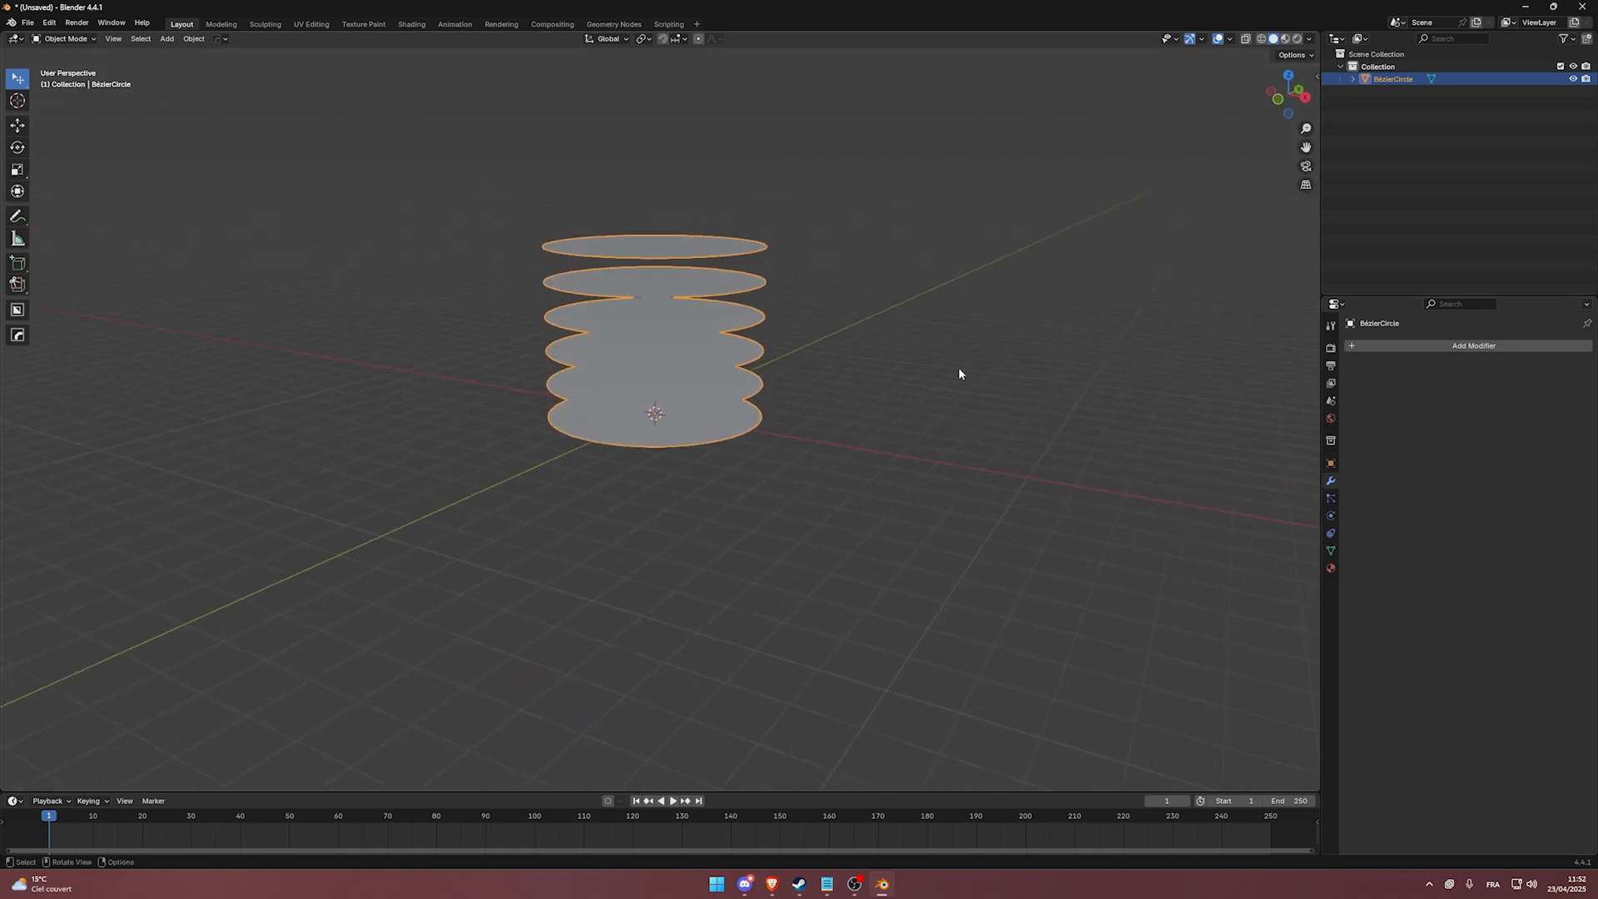
# Add a Solidify modifier to the stack of discs.
pyautogui.click(1472, 345)
pyautogui.write('so')
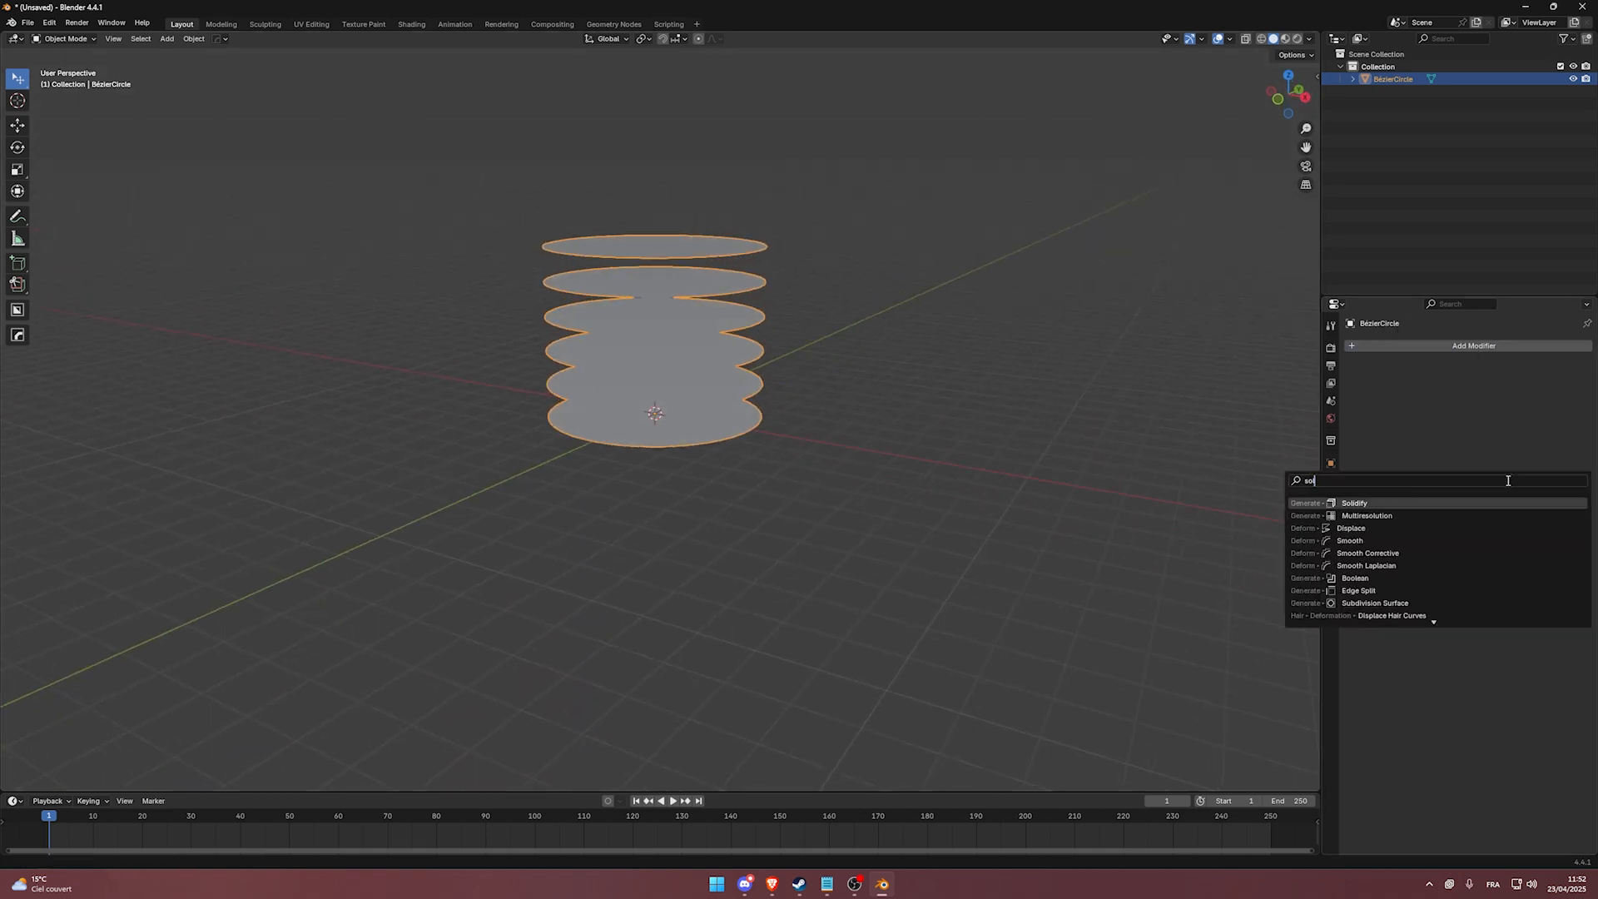
pyautogui.press('Return')
pyautogui.scroll(2, 686, 275)
pyautogui.moveTo(685, 275); pyautogui.dragTo(660, 361, button='middle')
pyautogui.scroll(3, 668, 220)
# Increase the Solidify thickness slightly and apply the modifier.
pyautogui.click(1571, 401)
pyautogui.moveTo(540, 257); pyautogui.dragTo(550, 308, button='middle')
pyautogui.click(1555, 366)
pyautogui.click(1516, 384)
# Tilt the whole stack of discs by about 18.4° as seen from the front.
pyautogui.moveTo(795, 366)
pyautogui.mouseDown(button='middle')
pyautogui.moveTo(771, 357)
pyautogui.moveTo(791, 379)
pyautogui.mouseUp(button='middle')
pyautogui.press('r')
pyautogui.click(840, 423)
pyautogui.press('KP_1')
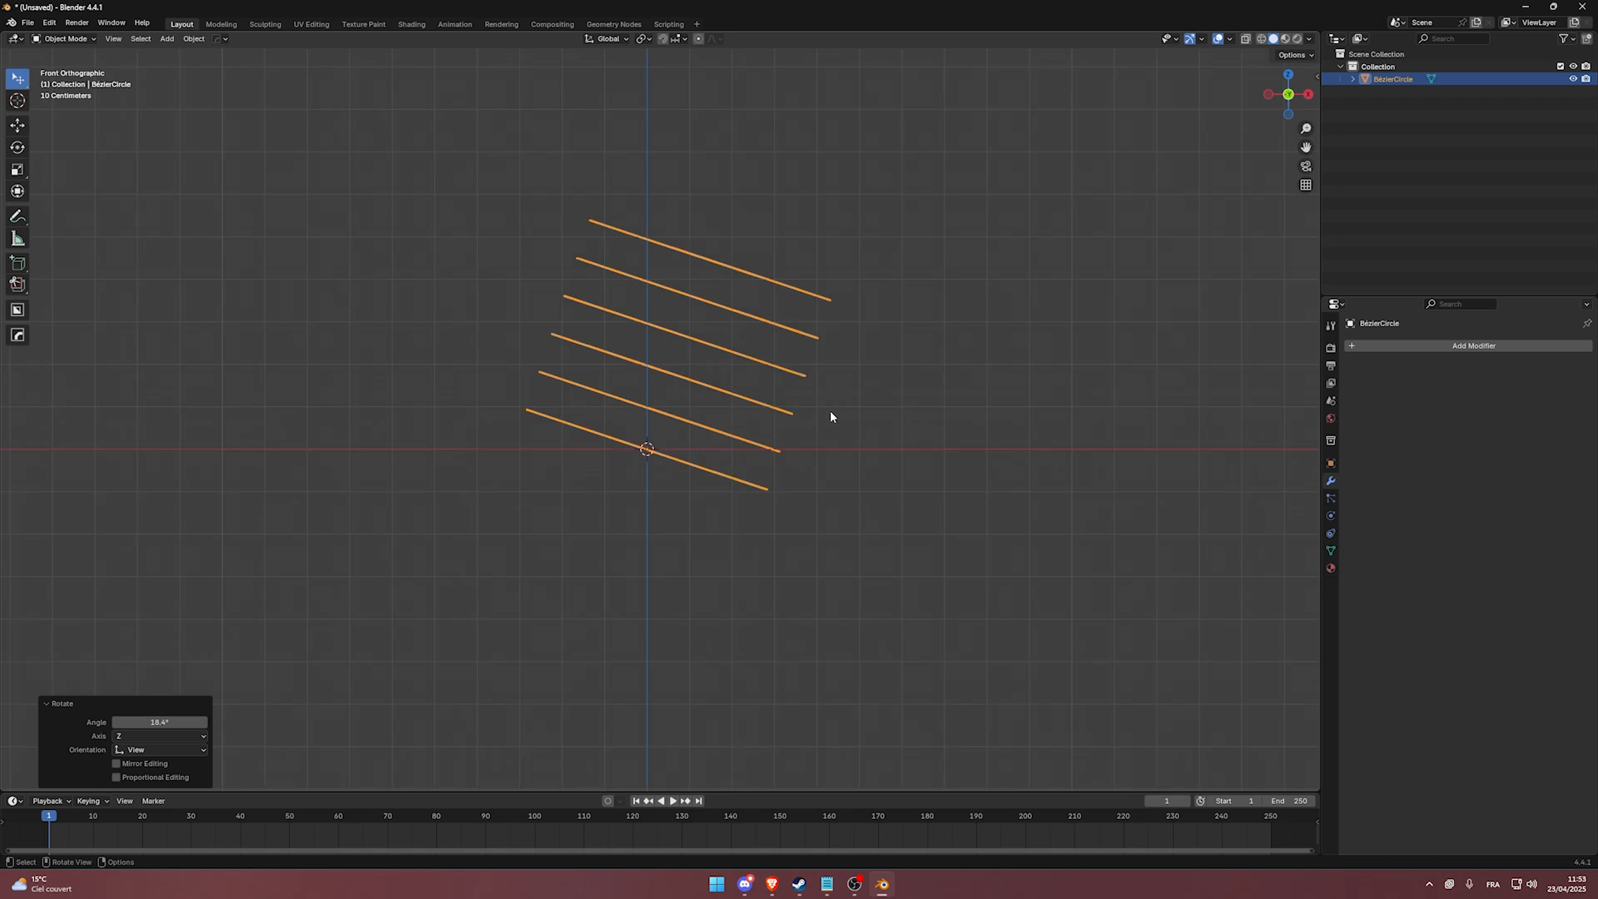
pyautogui.moveTo(824, 316); pyautogui.dragTo(762, 321, button='middle')
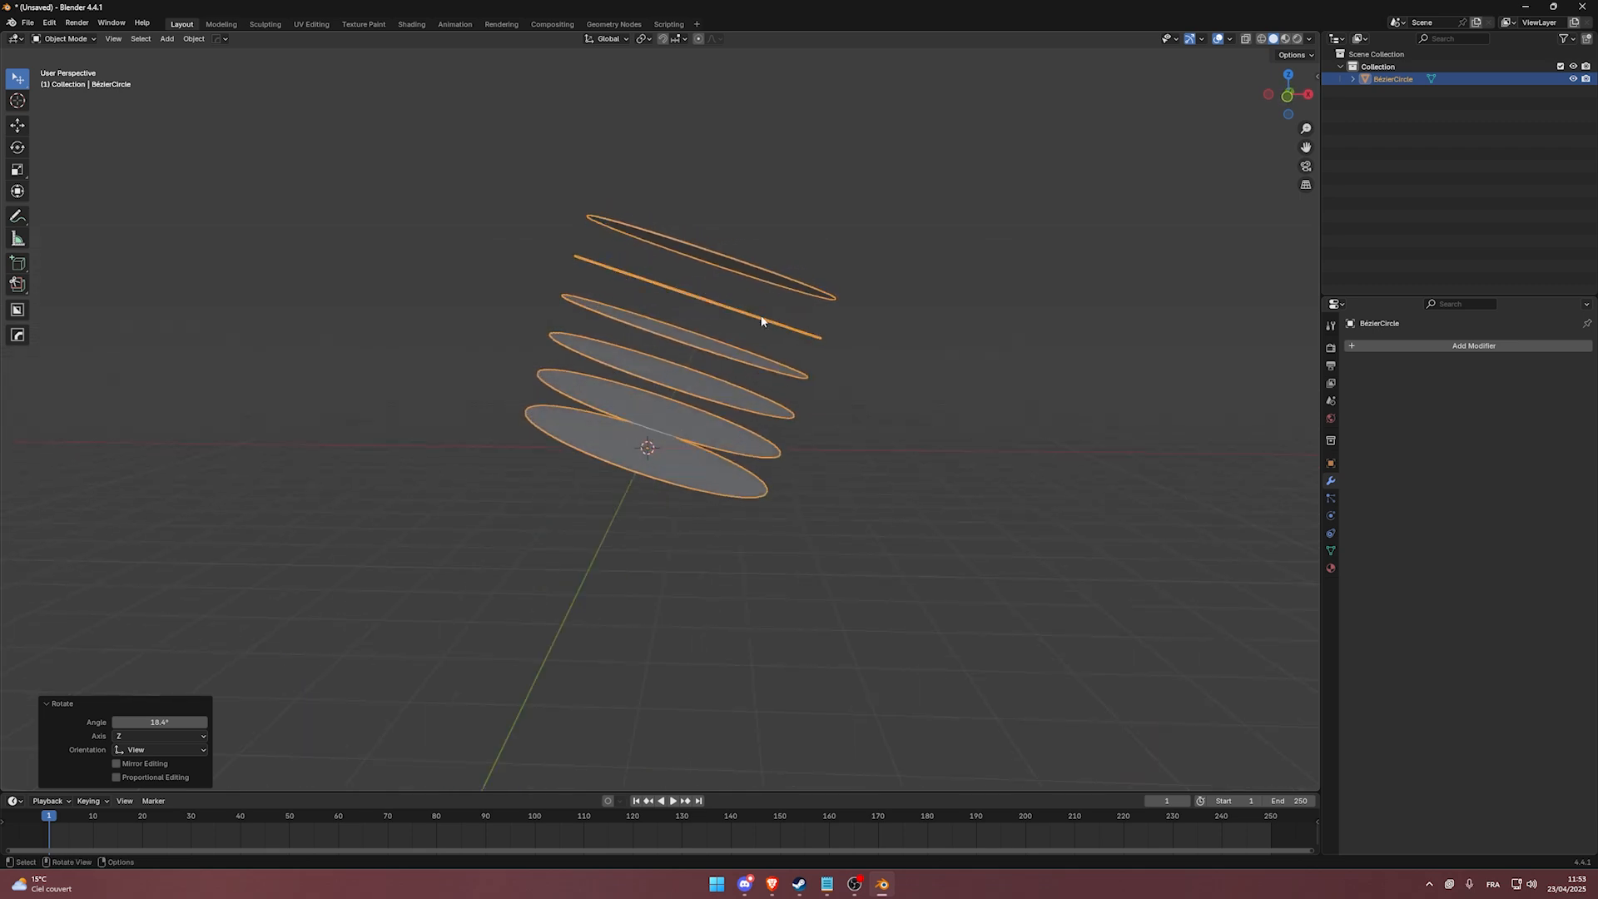
pyautogui.press('KP_1')
pyautogui.moveTo(743, 452)
pyautogui.mouseDown(button='middle')
pyautogui.moveTo(842, 402)
pyautogui.moveTo(772, 441)
pyautogui.moveTo(802, 396)
pyautogui.moveTo(738, 385)
pyautogui.moveTo(770, 428)
pyautogui.moveTo(749, 436)
pyautogui.mouseUp(button='middle')
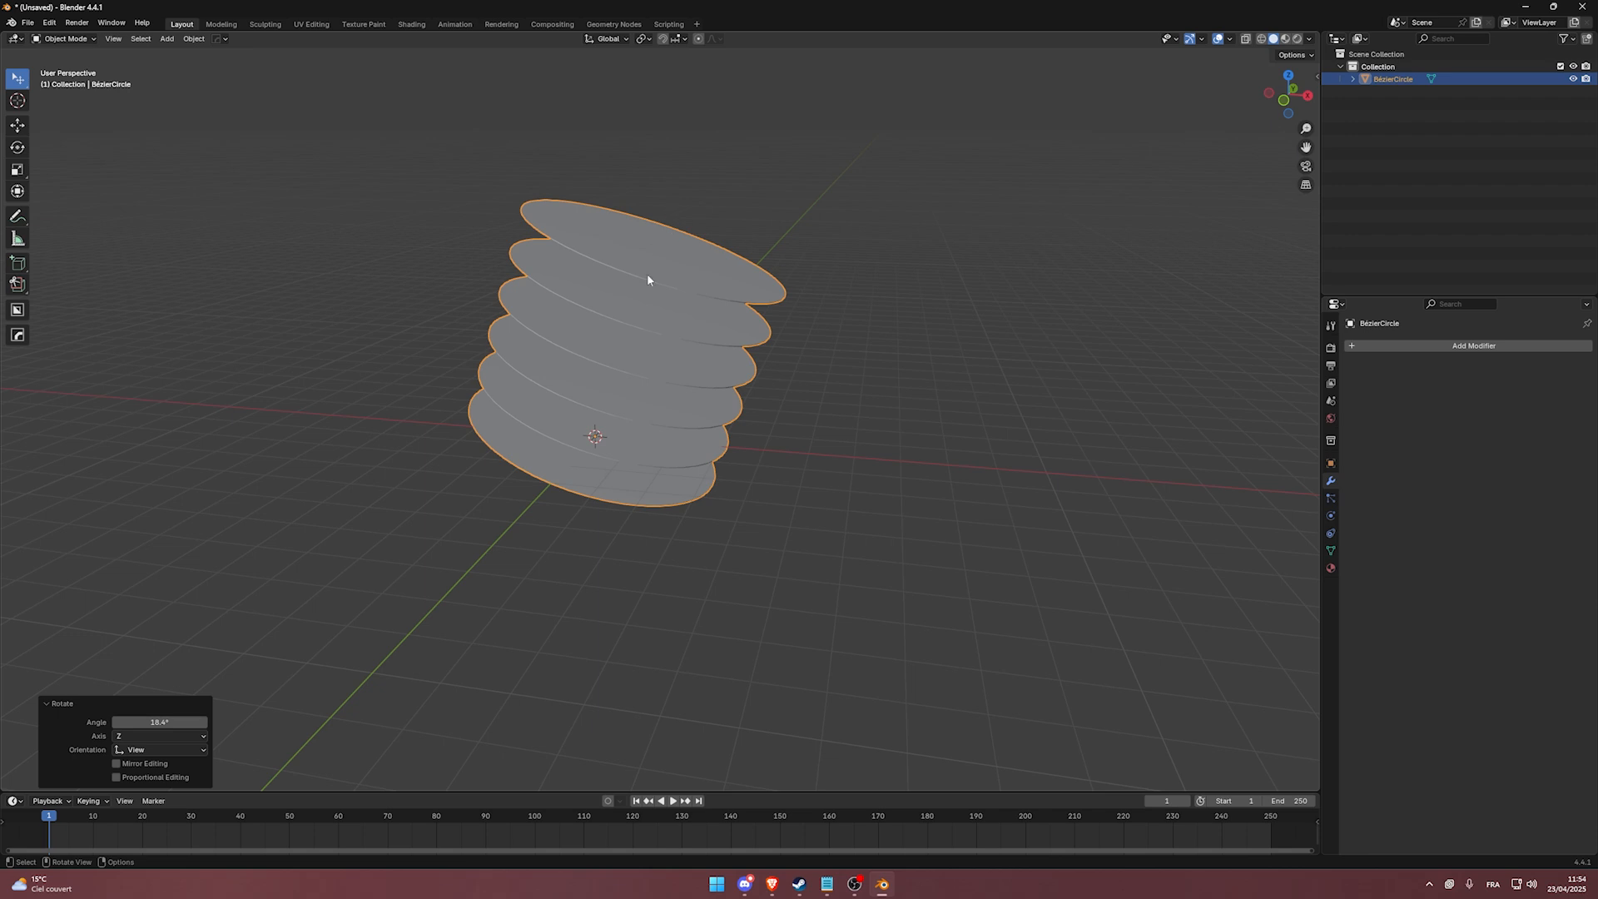
pyautogui.moveTo(591, 490); pyautogui.dragTo(639, 393, button='middle')
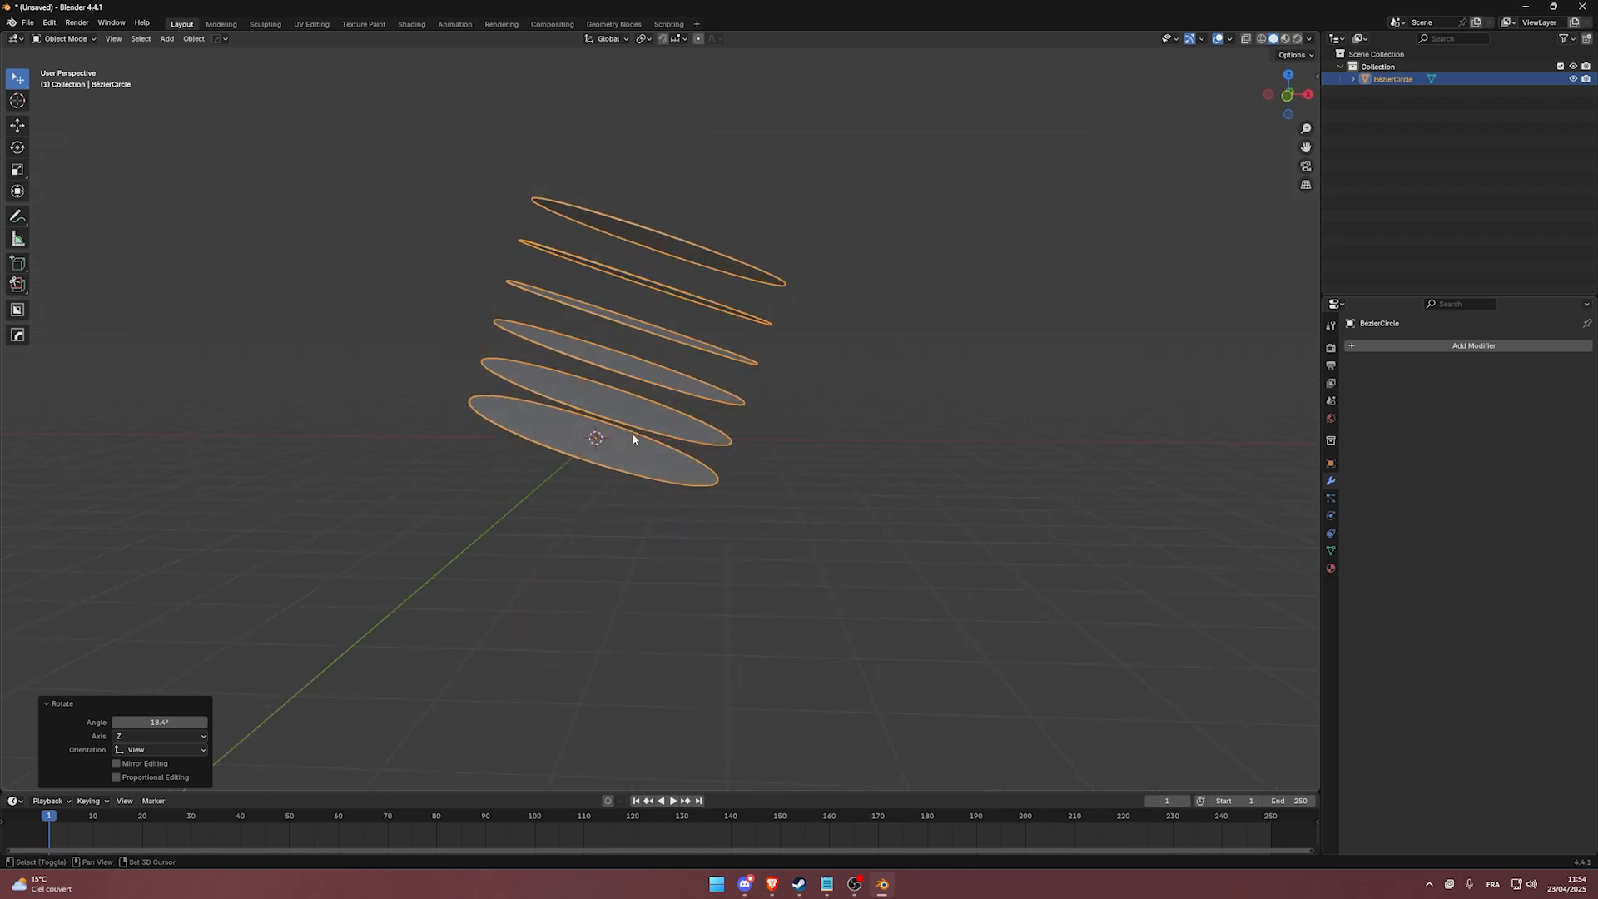
# Add a UV sphere at the origin and scale it down to about 0.57.
pyautogui.hotkey('shift', 'a')
pyautogui.moveTo(632, 434)
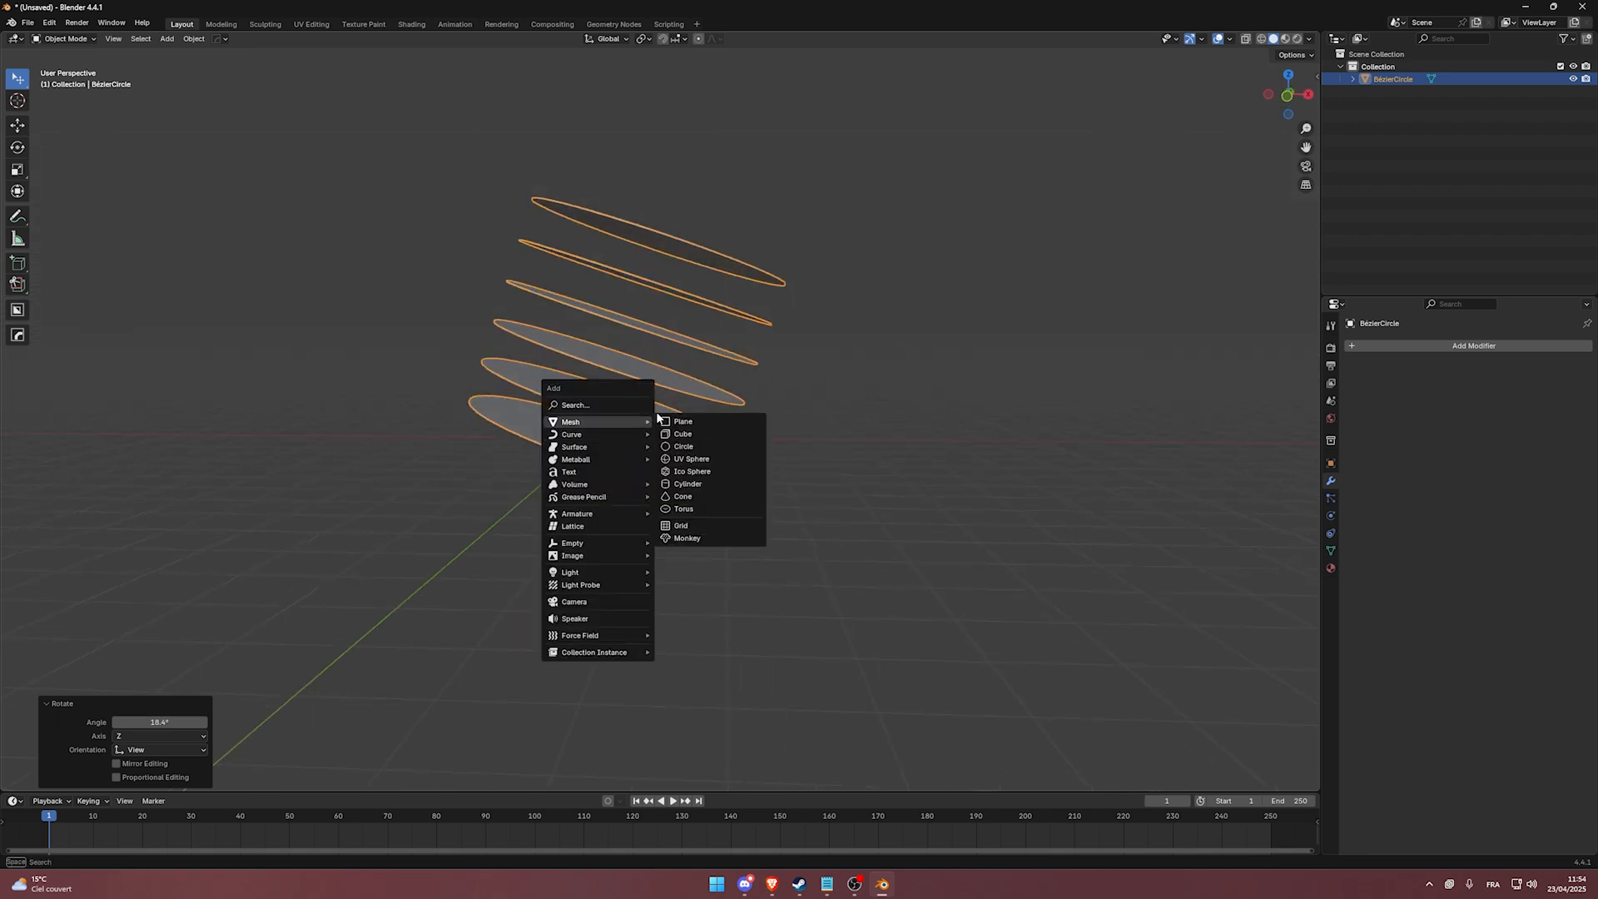
pyautogui.click(695, 458)
pyautogui.moveTo(754, 436); pyautogui.dragTo(714, 421, button='middle')
pyautogui.press('KP_1')
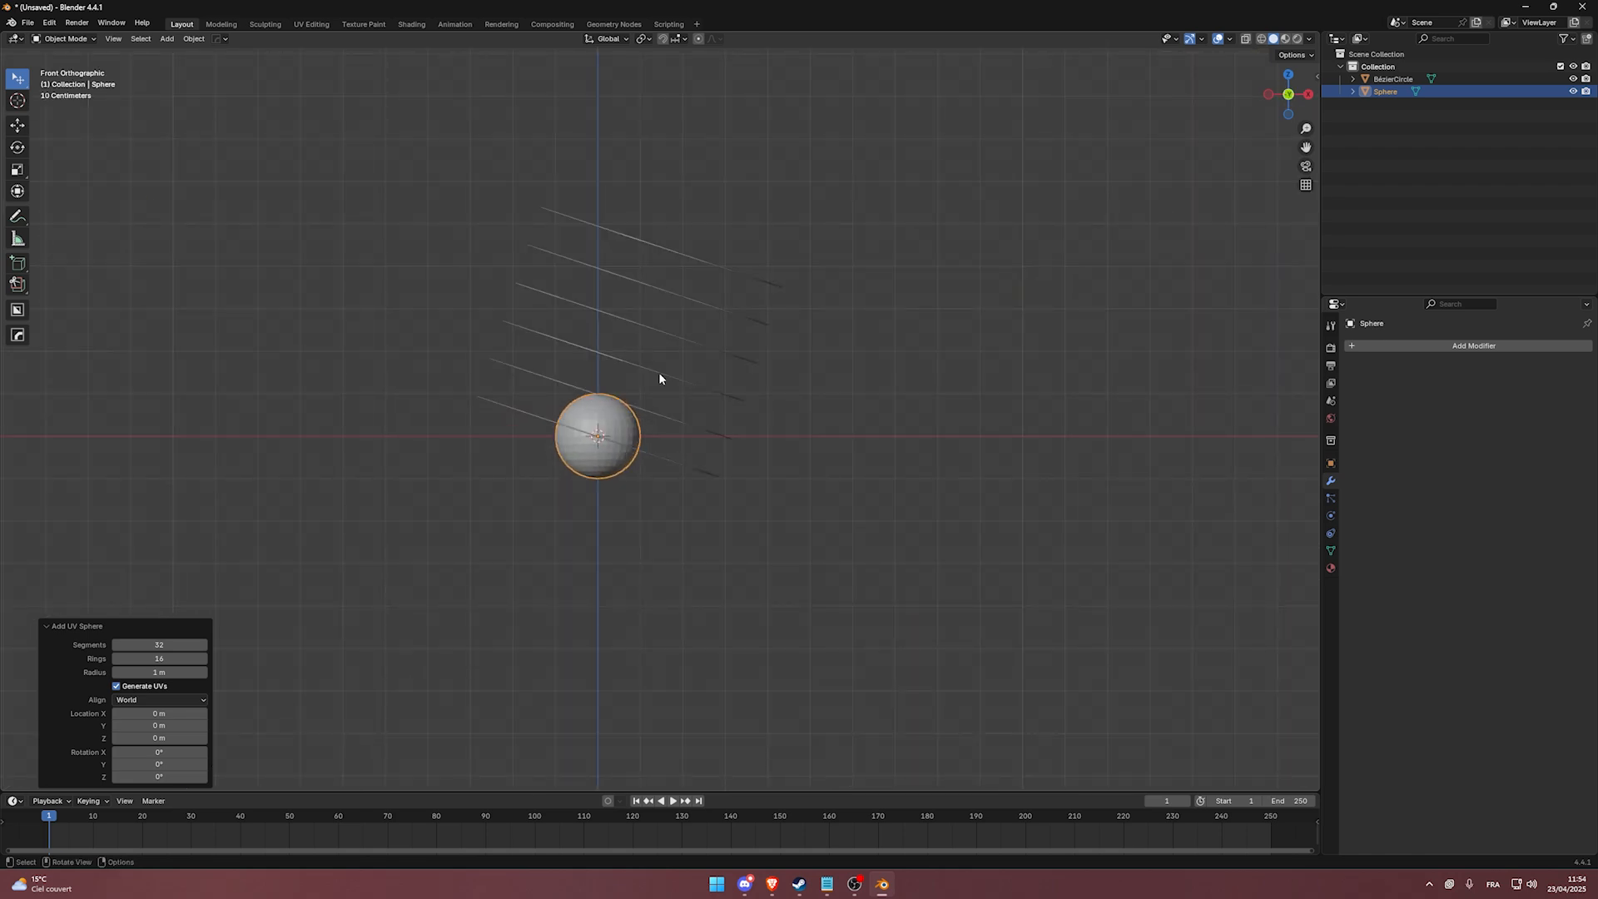
pyautogui.press('s')
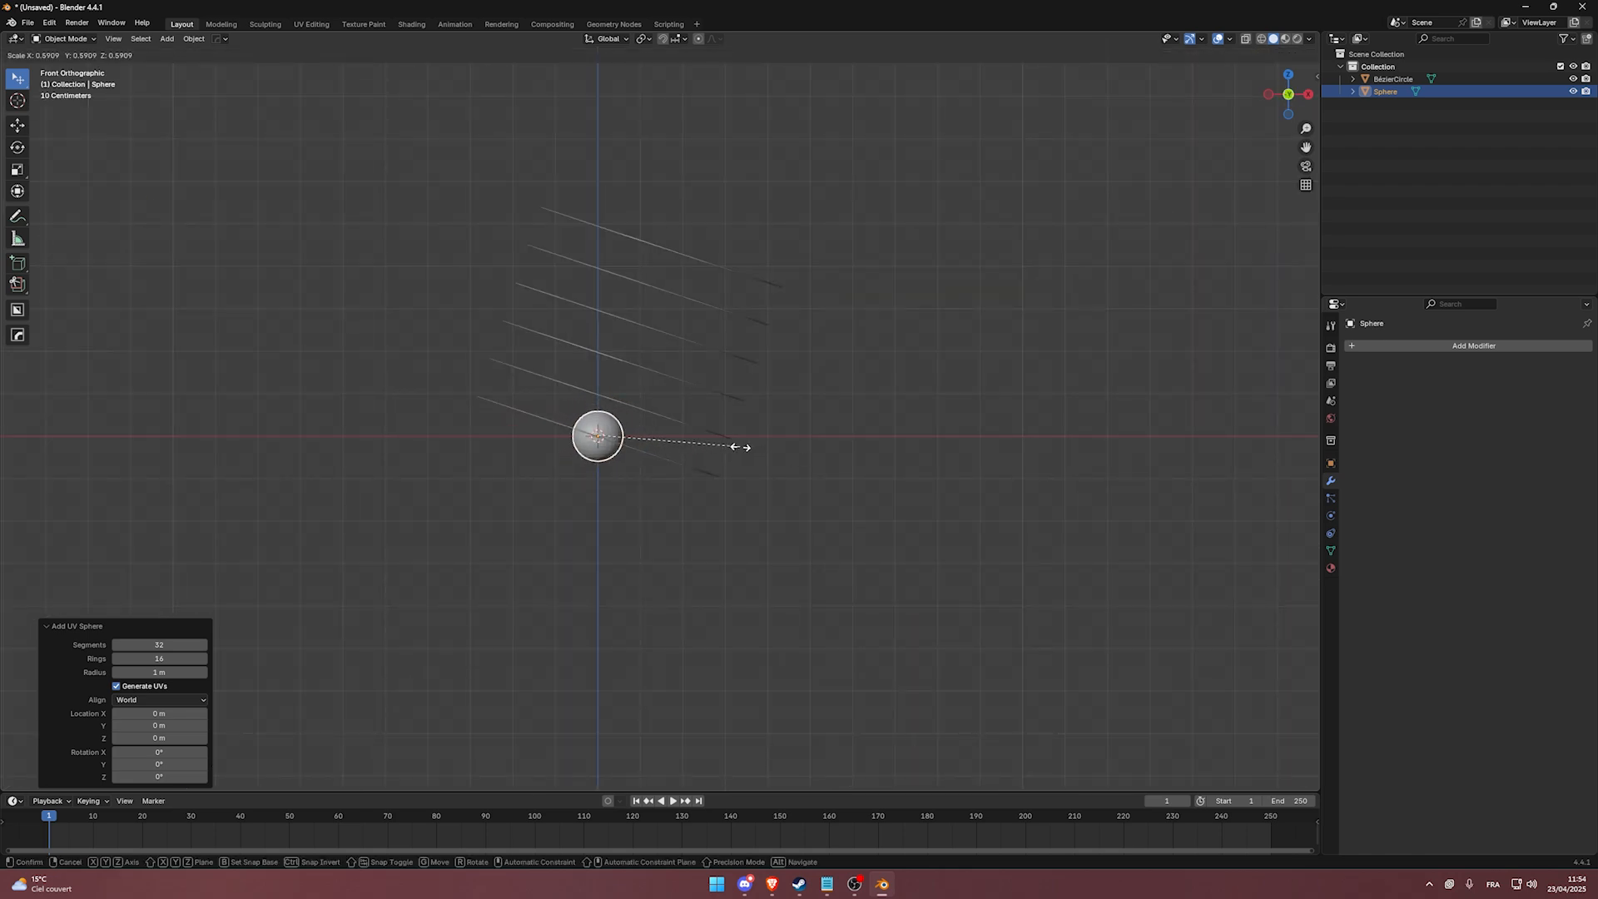
pyautogui.click(724, 447)
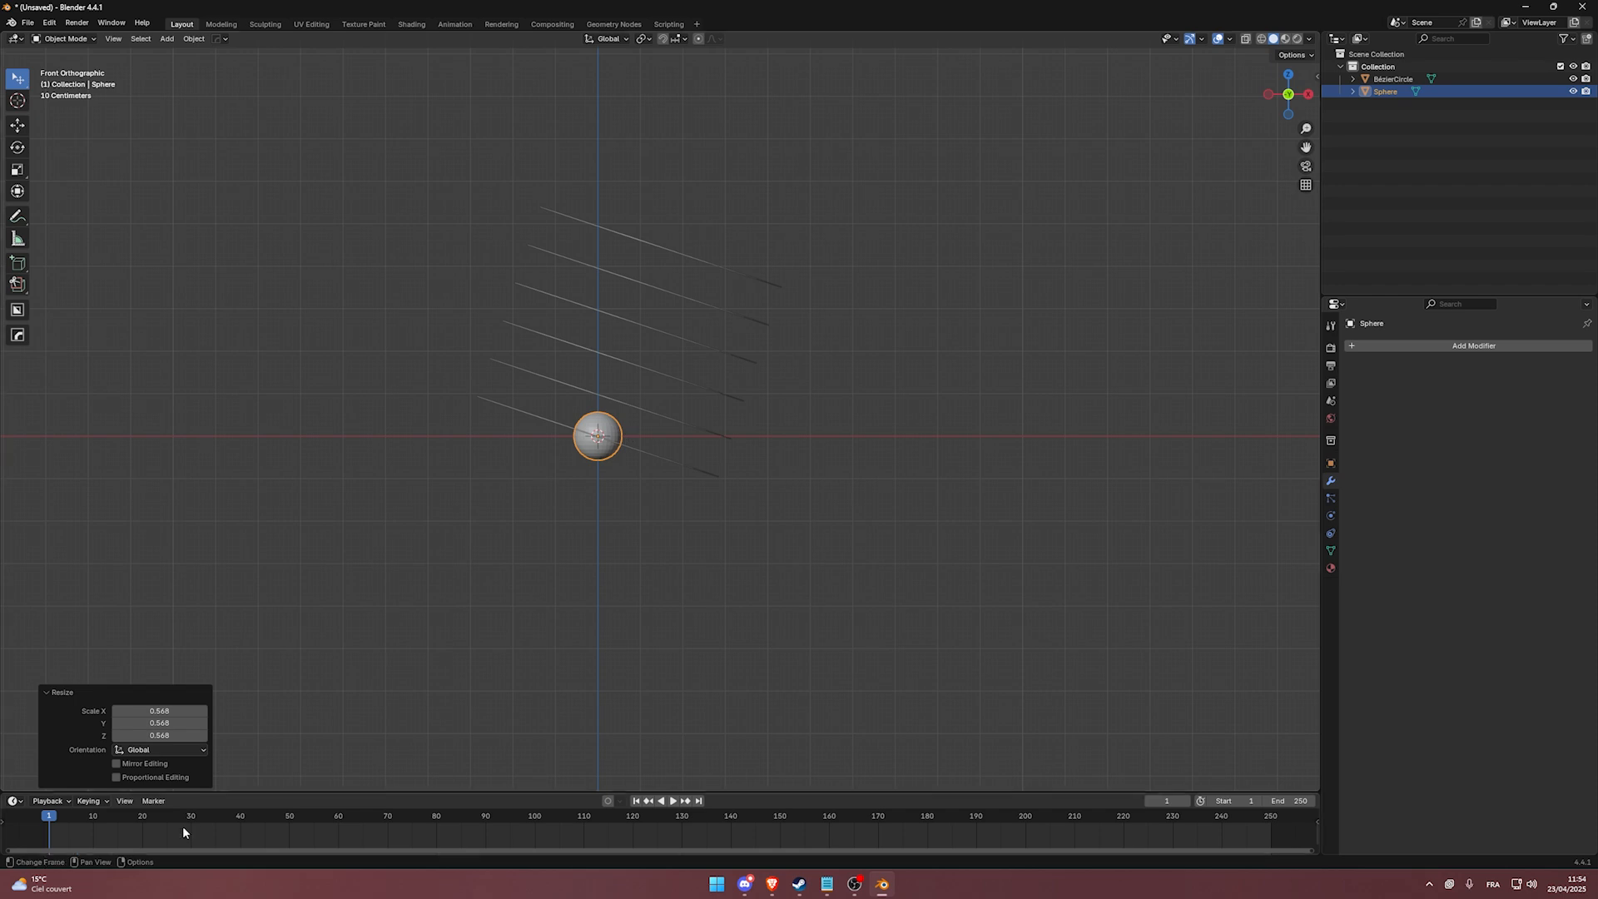
# Insert a keyframe for the sphere at the origin and shift that keyframe to about frame 48.
pyautogui.press('i')
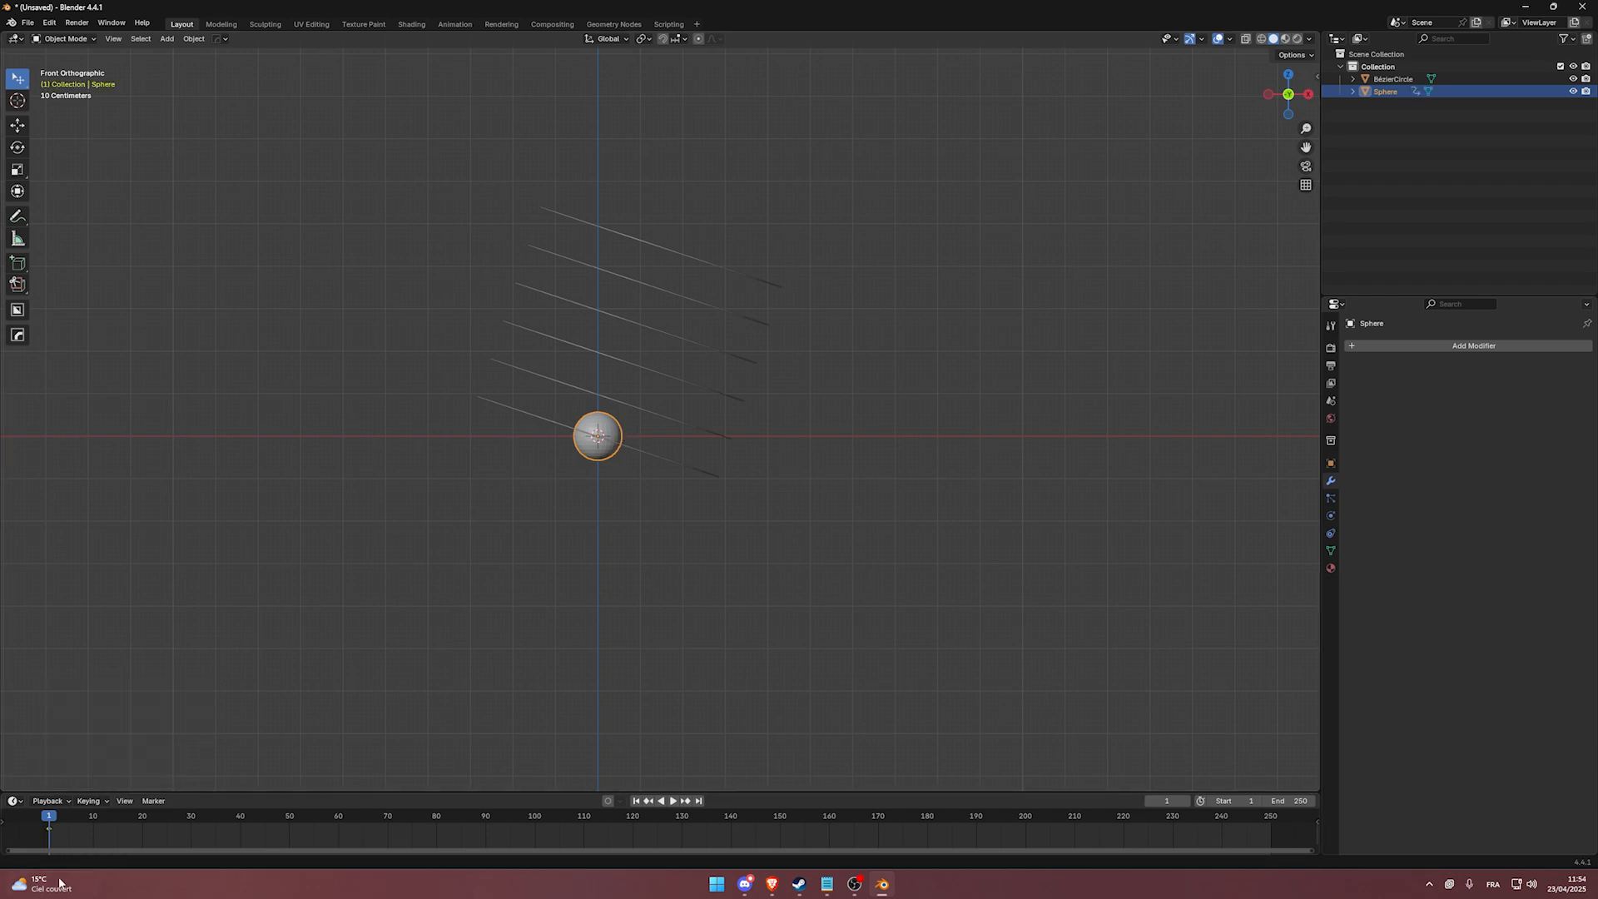
pyautogui.moveTo(47, 826); pyautogui.dragTo(193, 829)
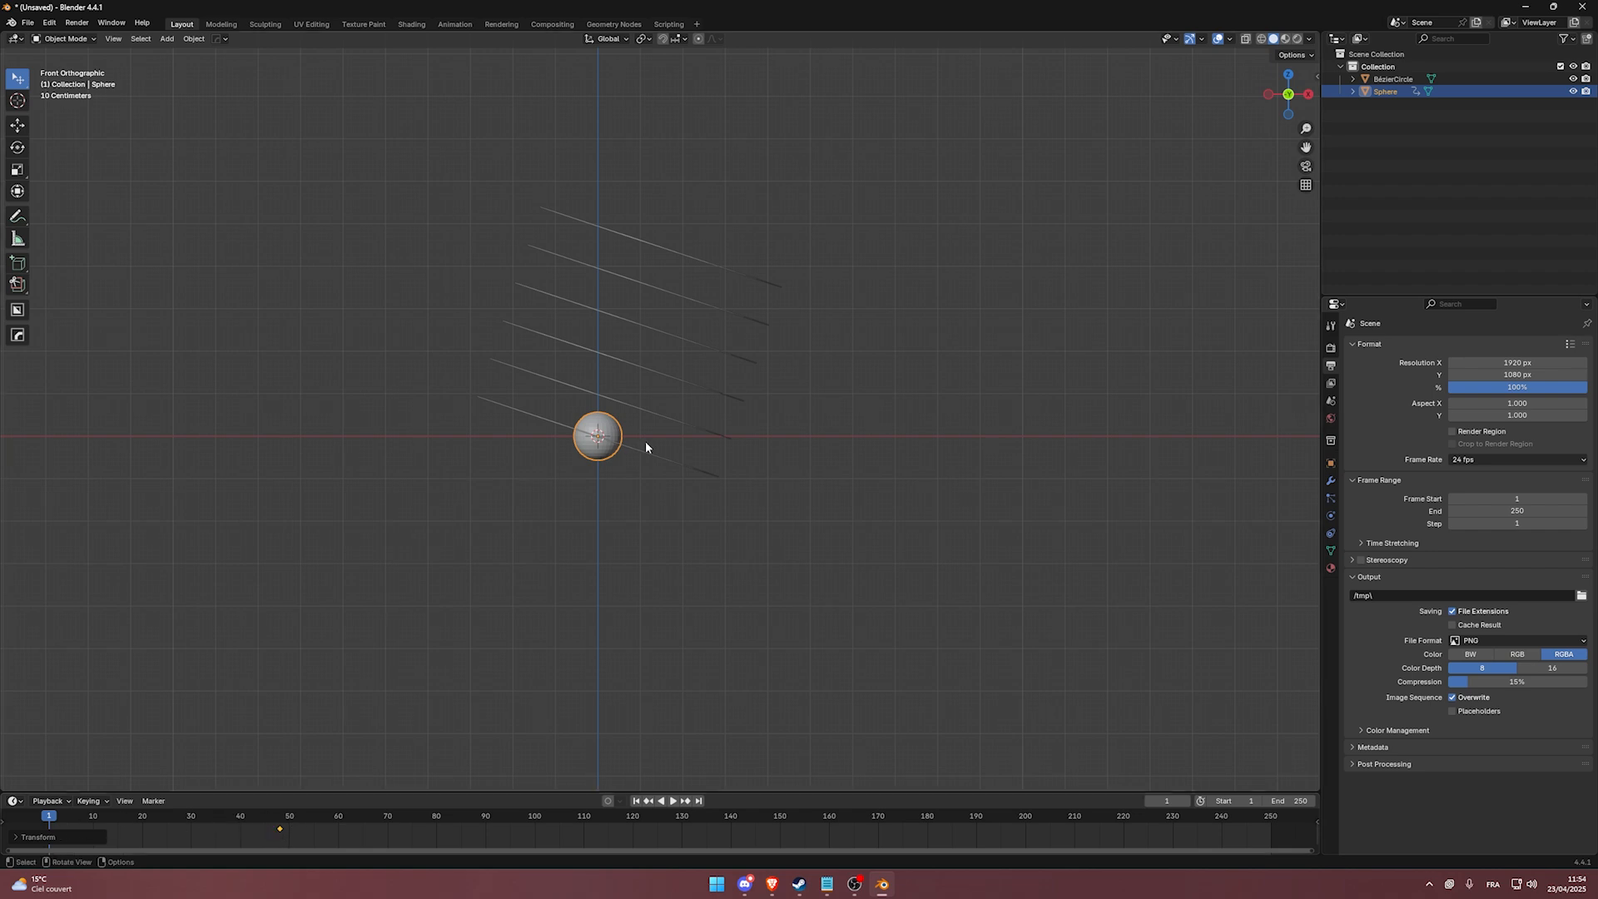
# Enable auto keying and move the sphere at frame 1 about 1.87 m in X and 5.28 m in Z, above the stack.
pyautogui.click(607, 800)
pyautogui.press('g')
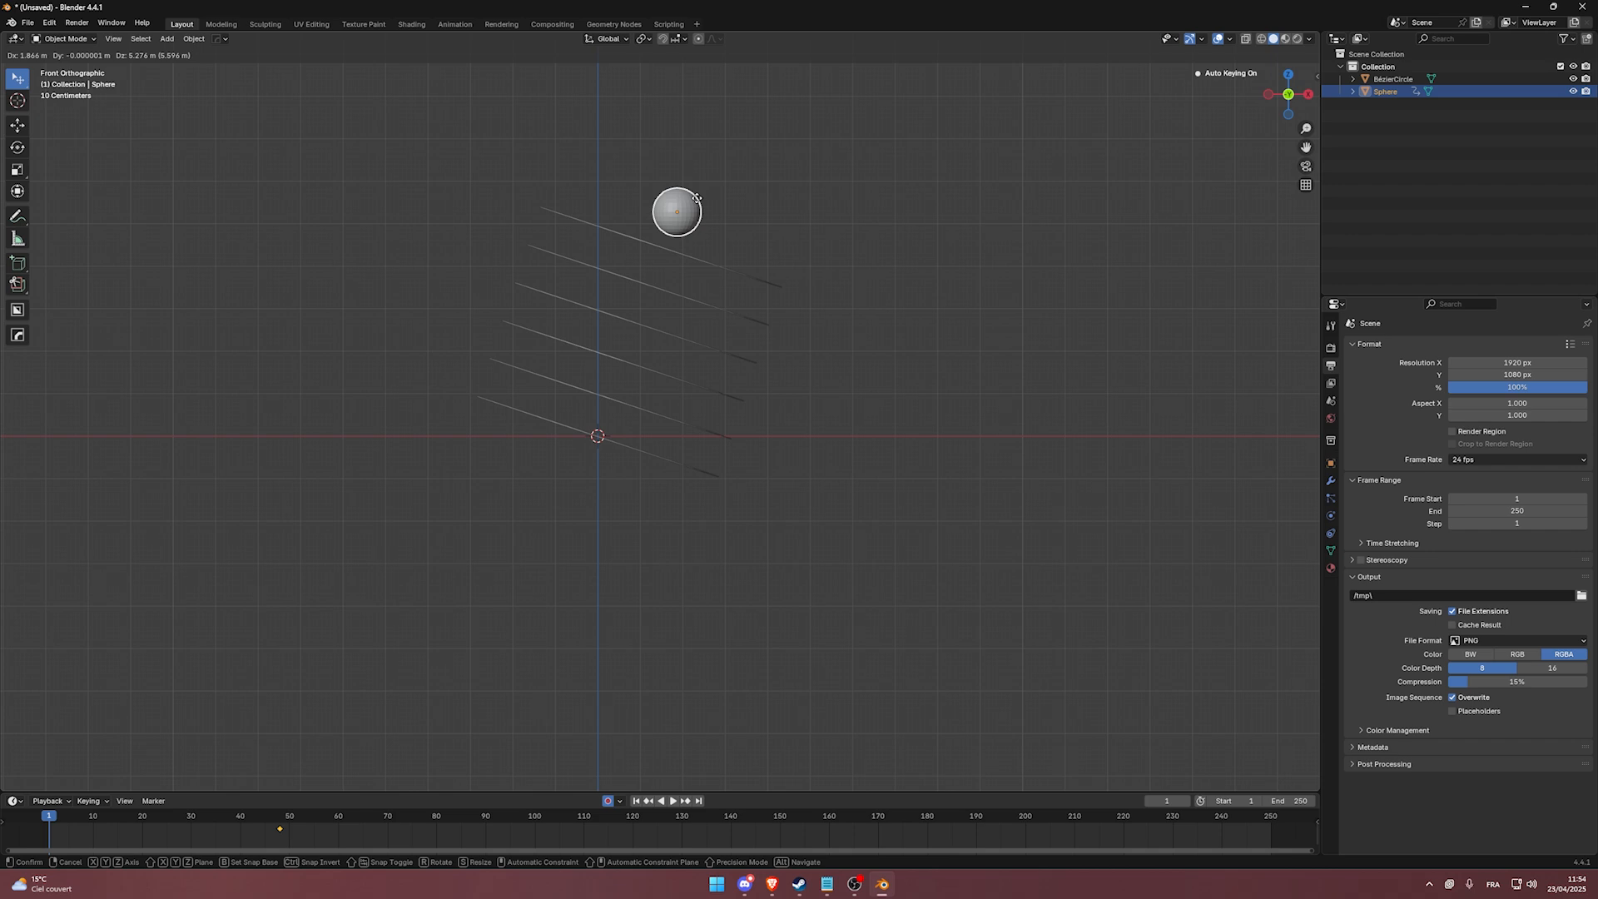
pyautogui.click(697, 197)
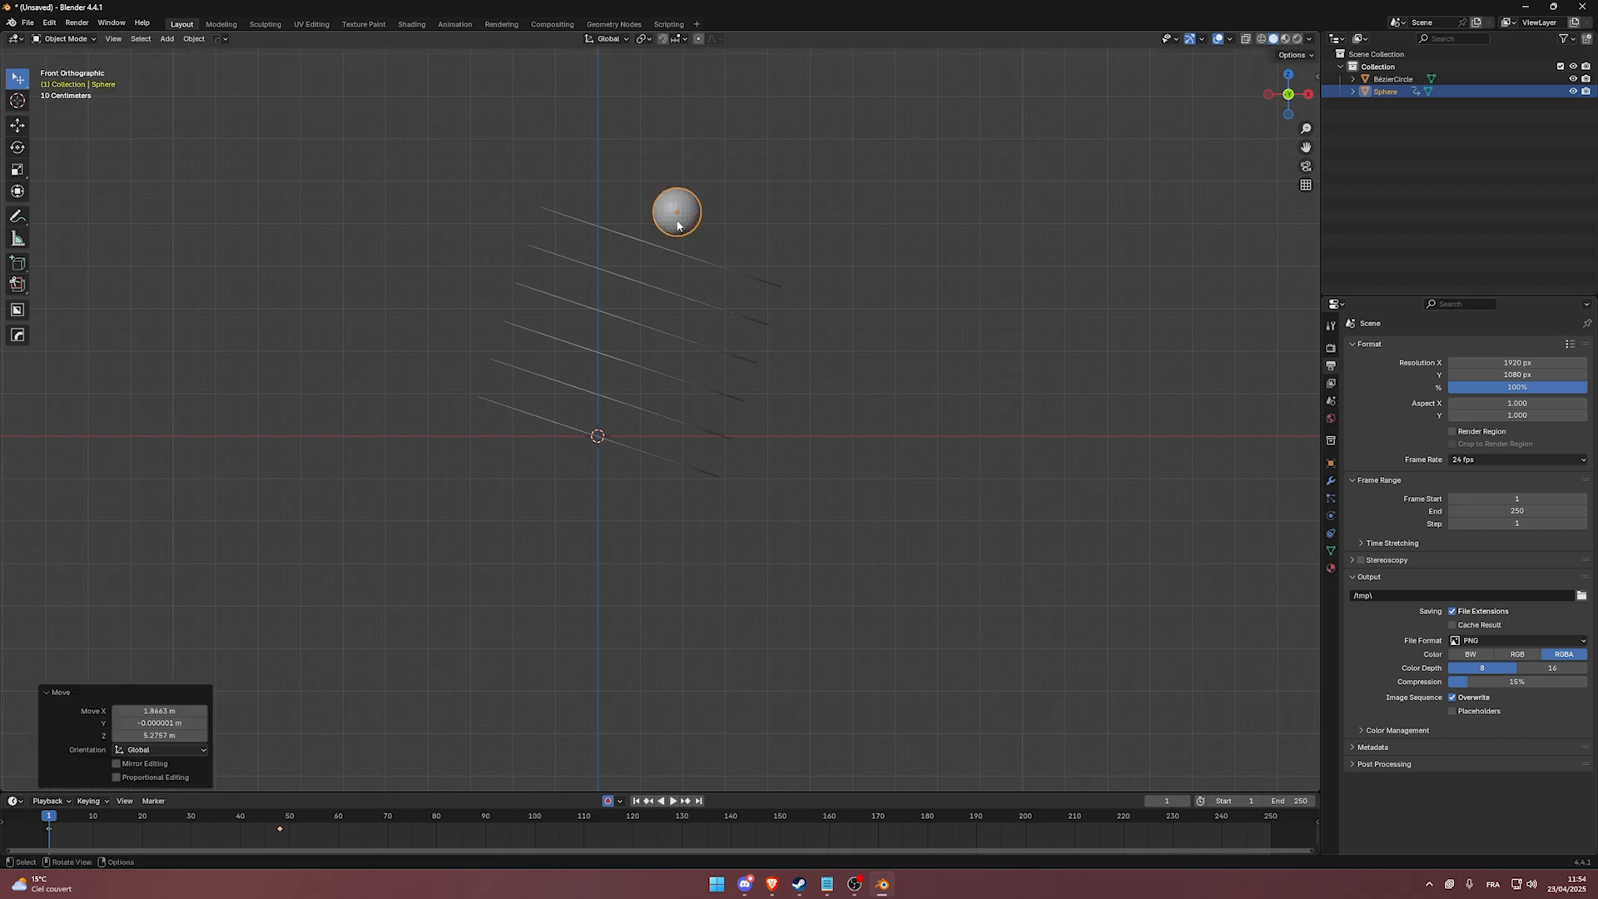
# Play back the sphere's animation through the disc stack and return to frame 1.
pyautogui.press('F3')
pyautogui.press('Escape')
pyautogui.press('space')
pyautogui.moveTo(230, 819); pyautogui.dragTo(62, 787)
pyautogui.press('Escape')
# Add Cloth physics to the tilted stack of discs.
pyautogui.click(696, 299)
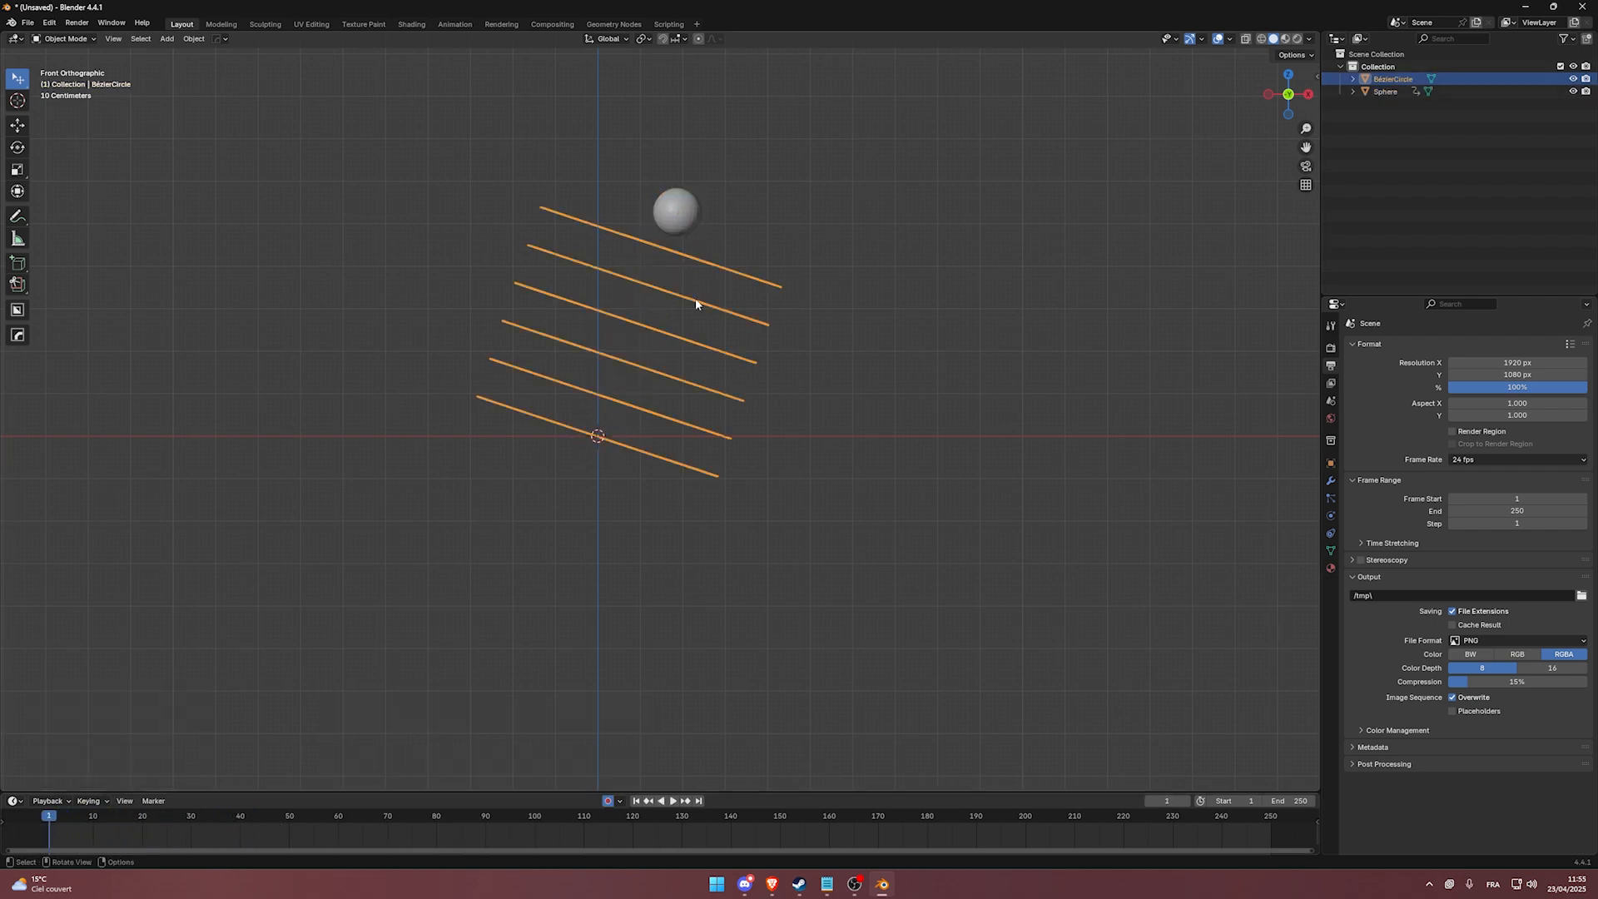
pyautogui.click(1330, 515)
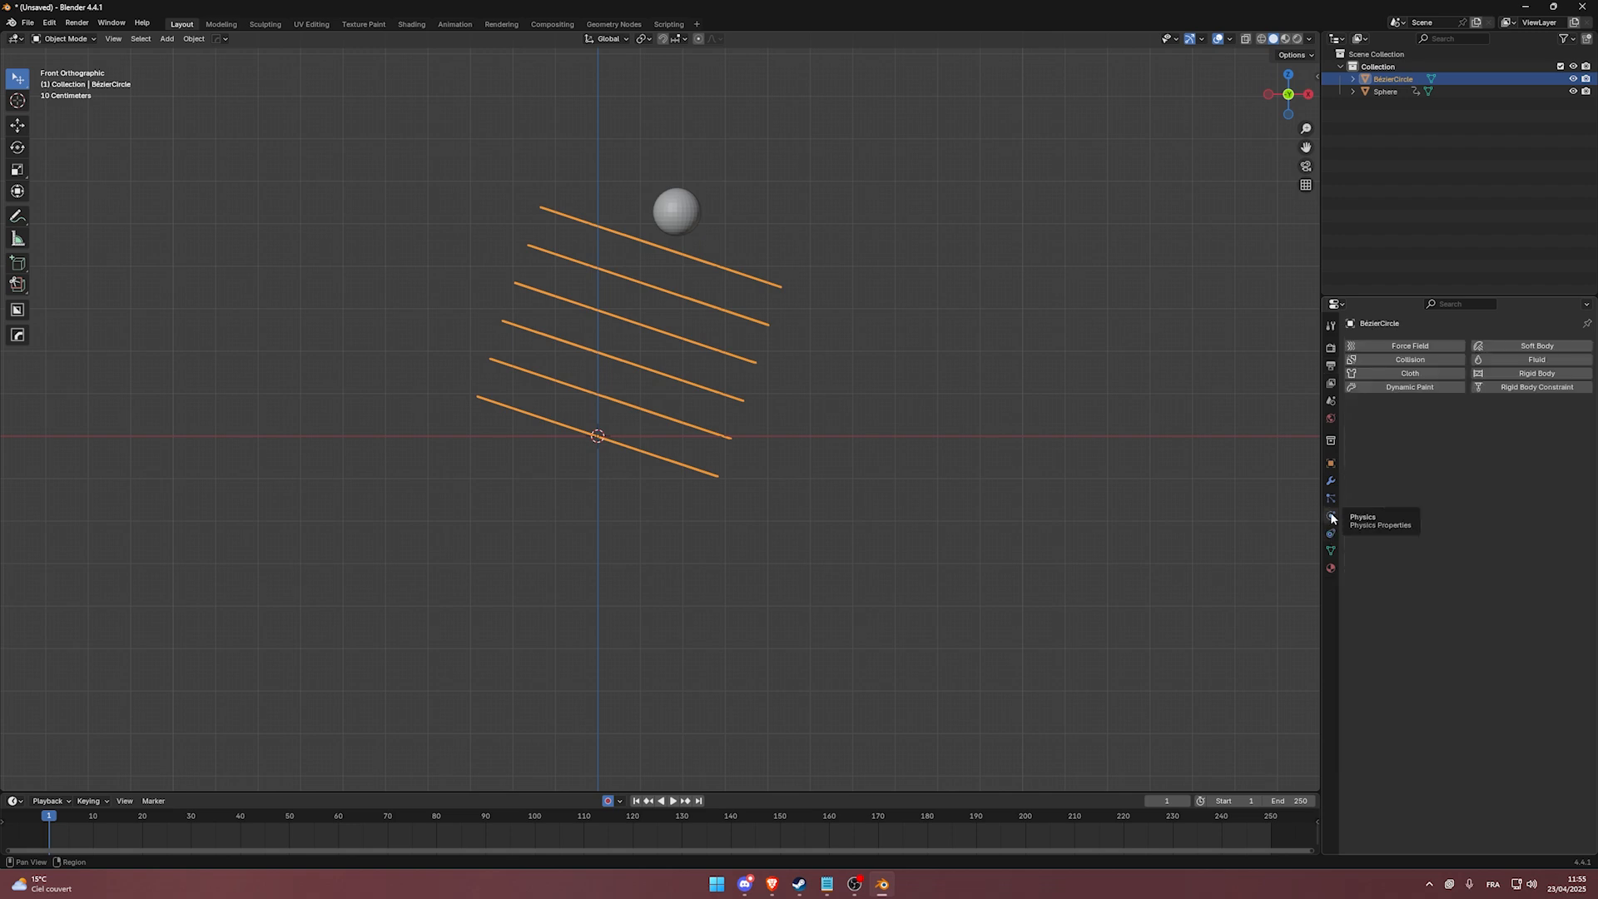
pyautogui.click(1414, 374)
pyautogui.moveTo(799, 391); pyautogui.dragTo(728, 403, button='middle')
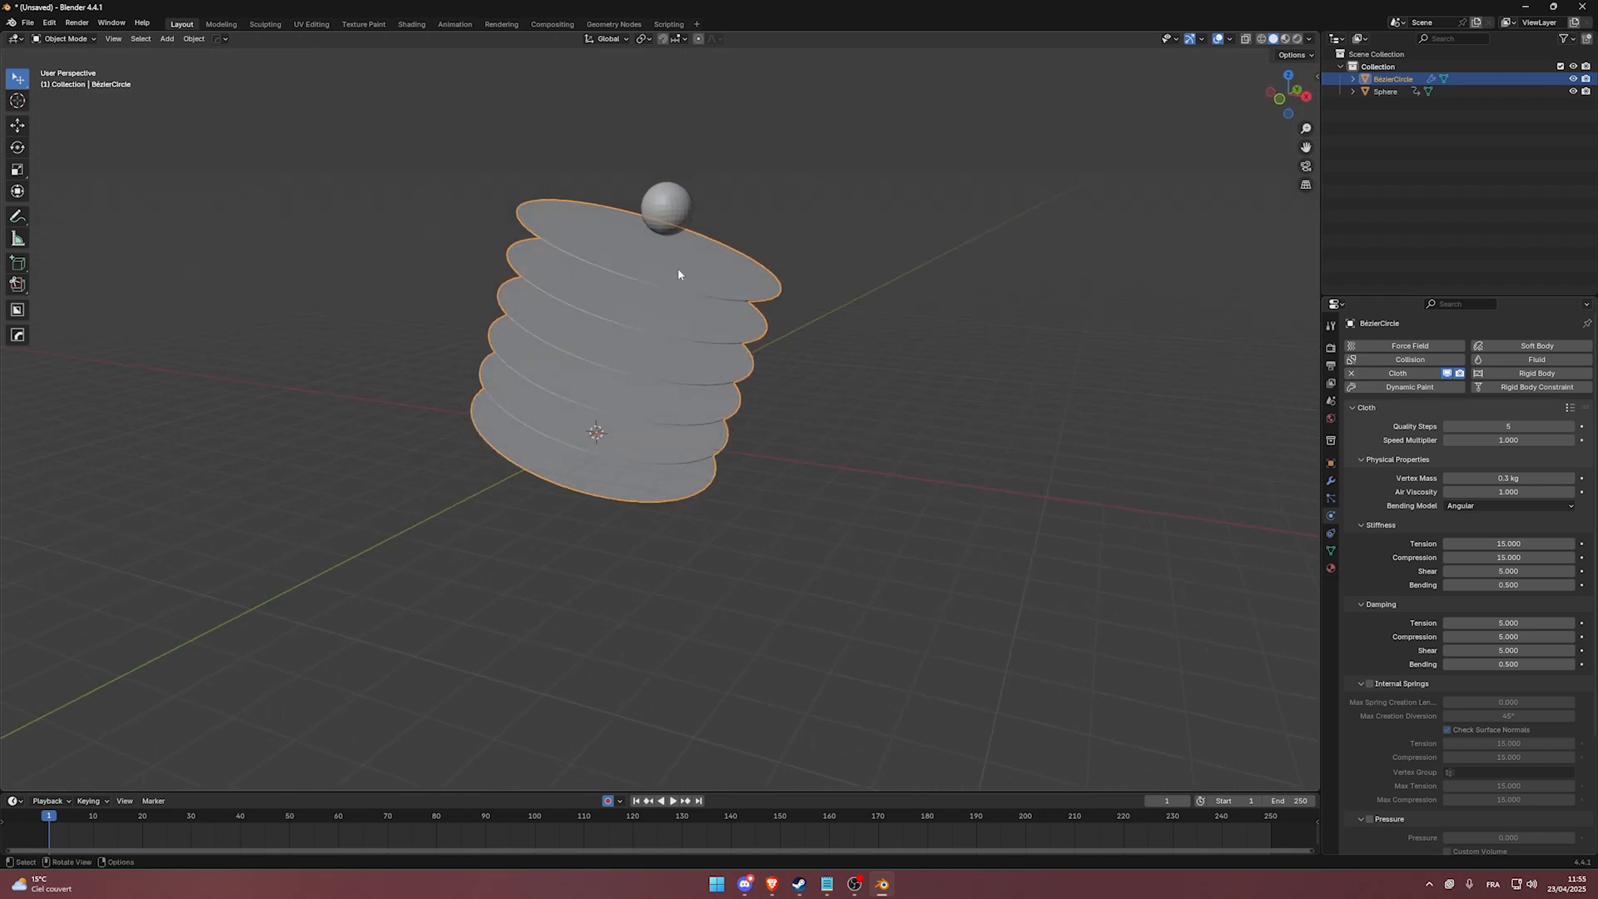
pyautogui.moveTo(678, 271); pyautogui.dragTo(667, 286, button='middle')
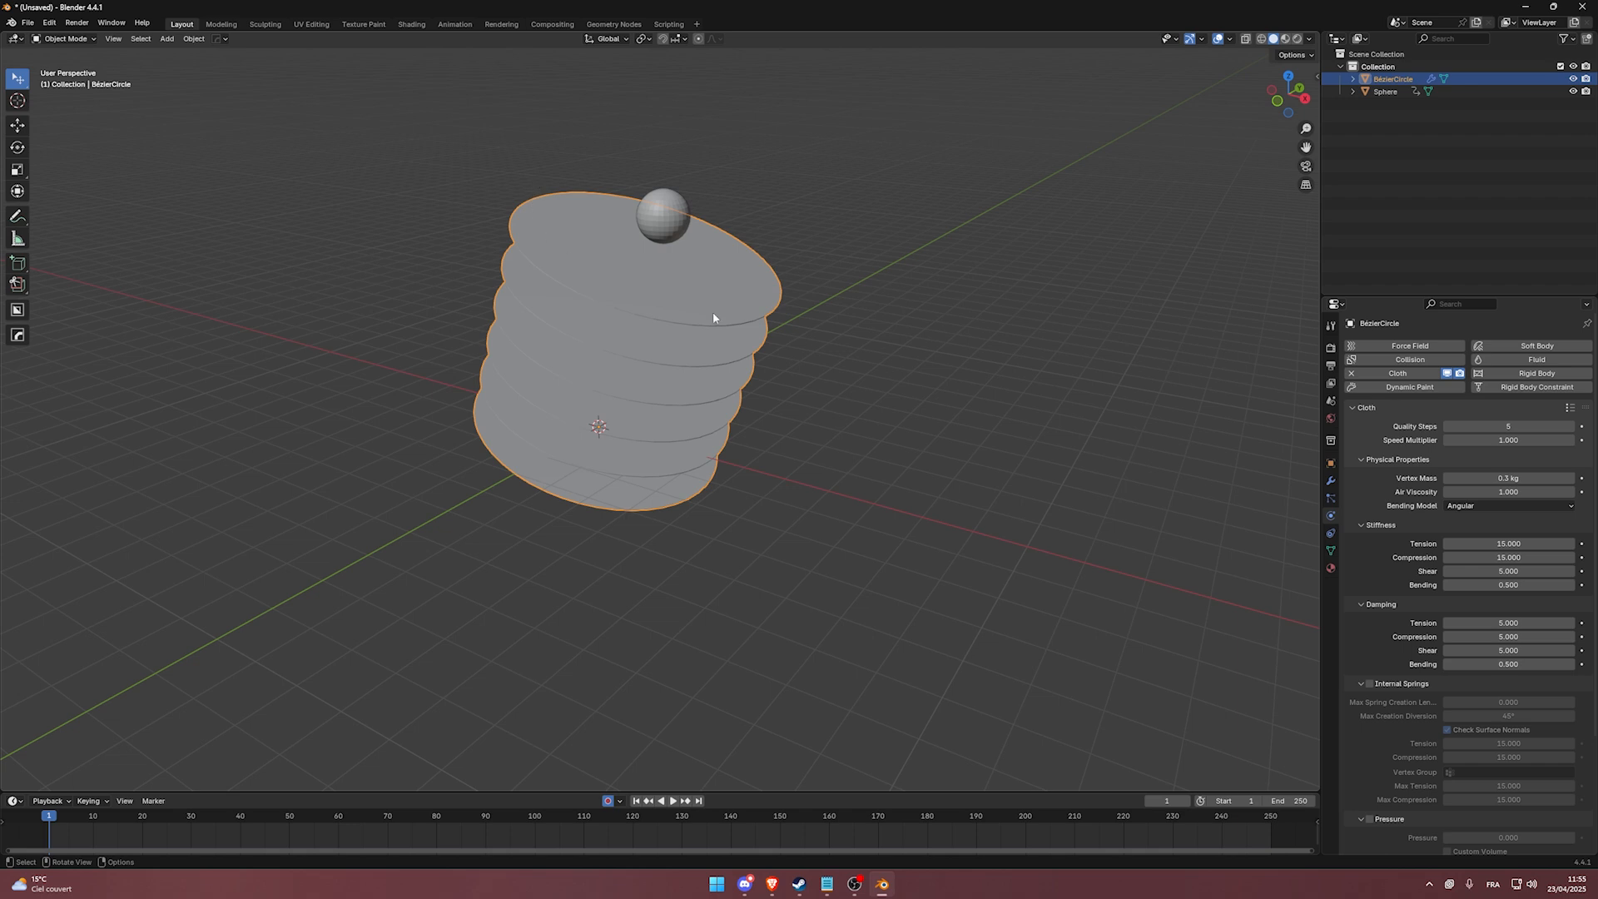
pyautogui.moveTo(731, 379); pyautogui.dragTo(767, 346, button='middle')
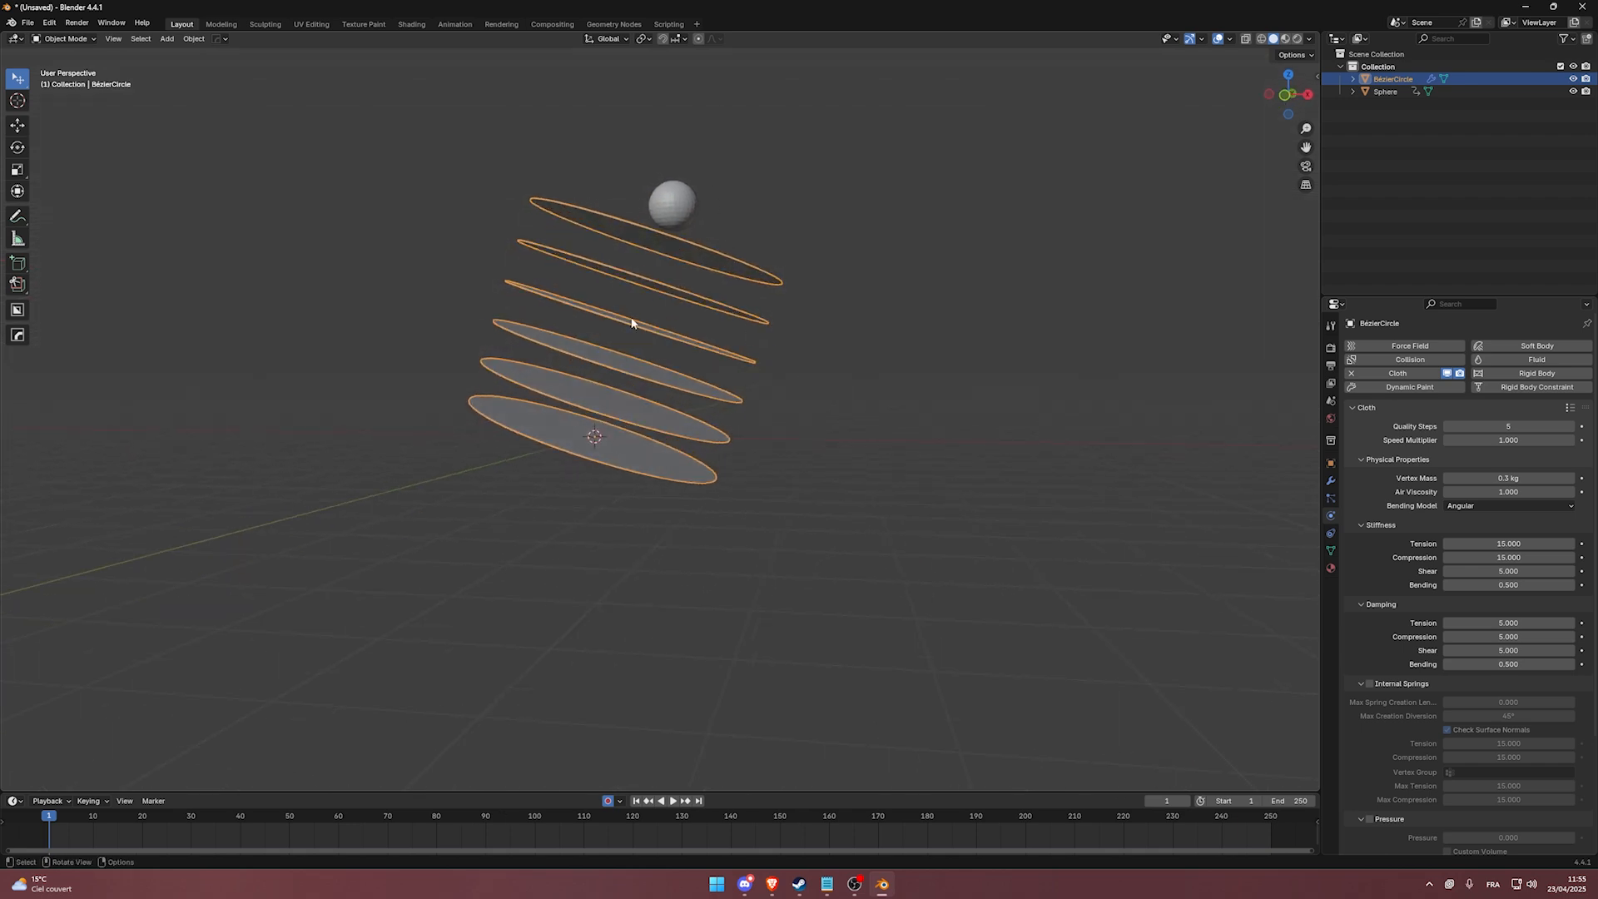
pyautogui.moveTo(660, 250); pyautogui.dragTo(684, 303, button='middle')
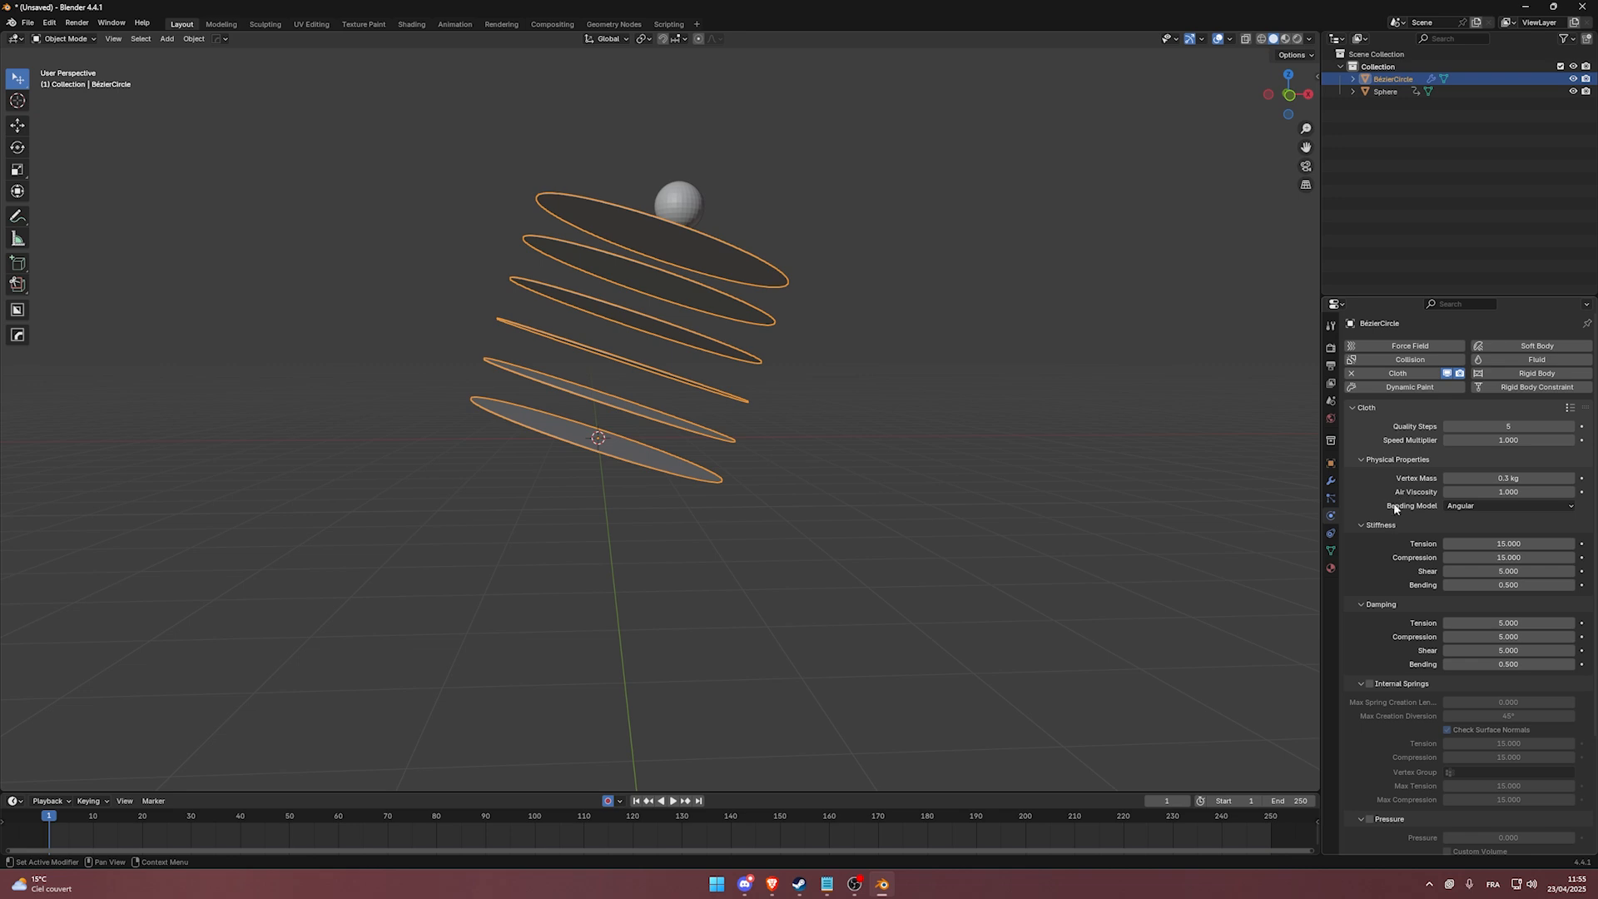
# Set the Gravity field weight of the discs' cloth simulation to 0.
pyautogui.scroll(-5, 1395, 510)
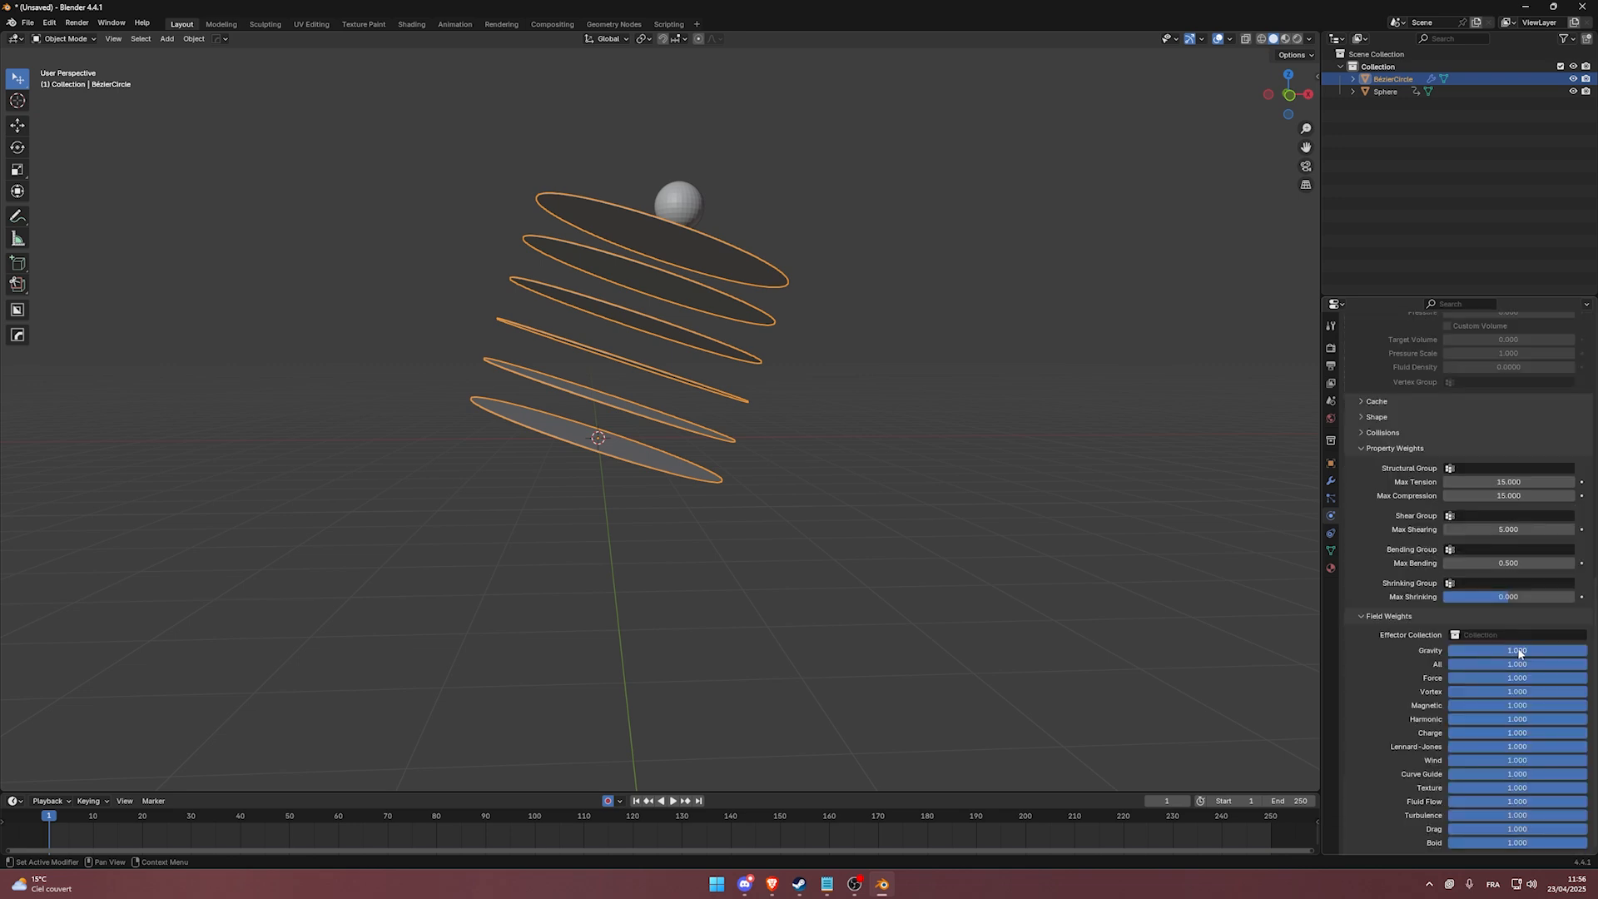
pyautogui.doubleClick(1520, 653)
pyautogui.write('0')
pyautogui.press('Return')
# Enable Self Collisions for the discs' cloth and lower the self-collision distance.
pyautogui.scroll(8, 1369, 543)
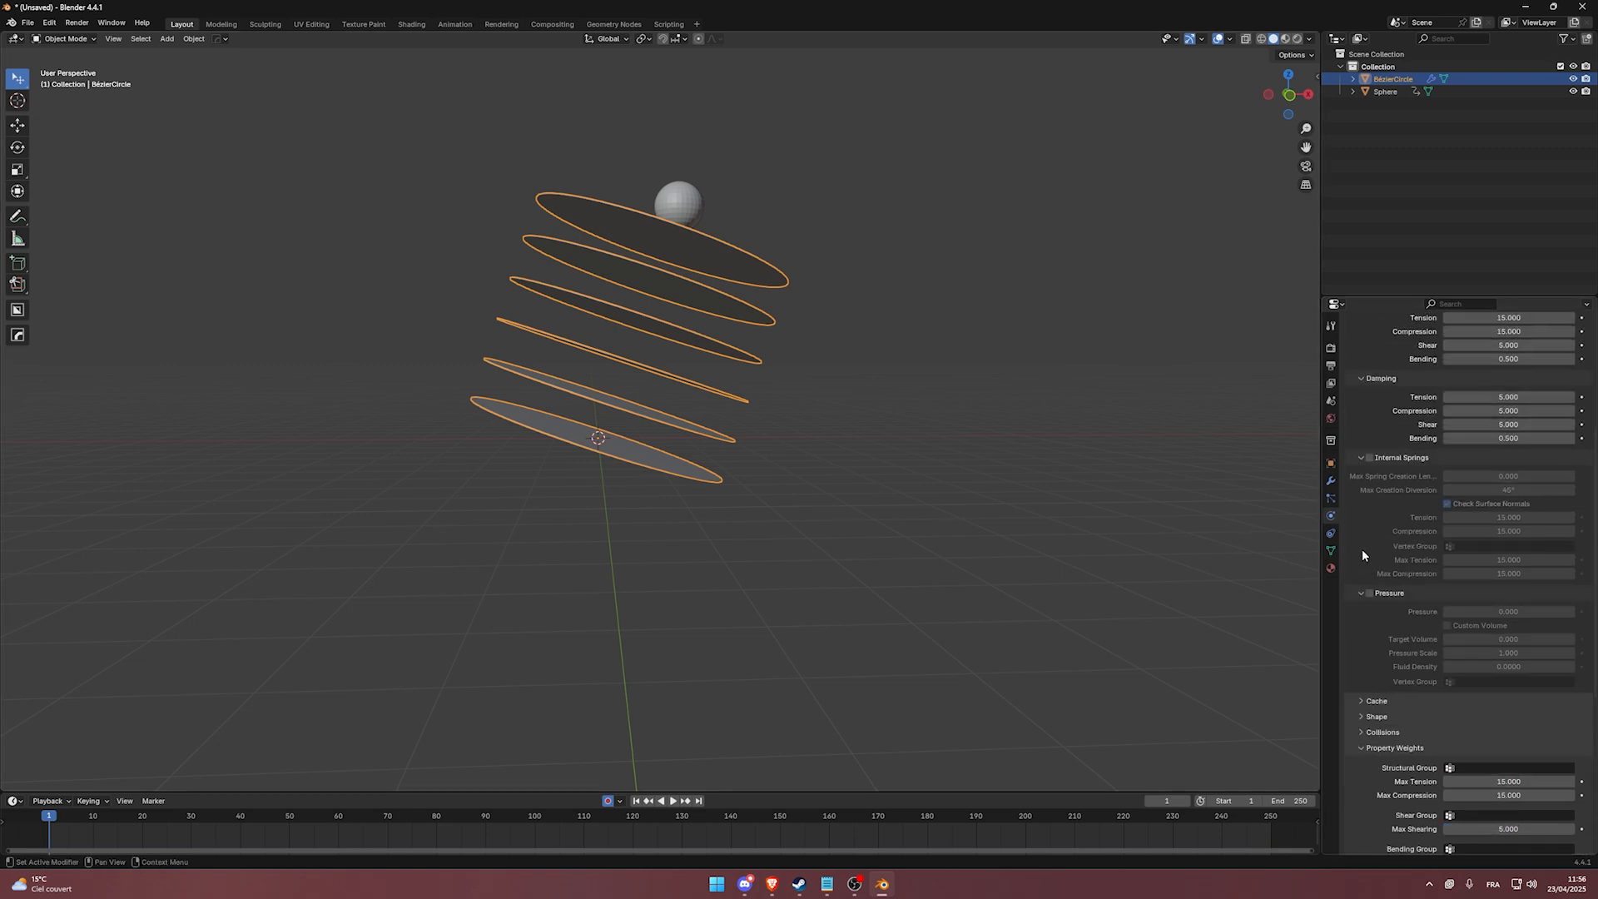
pyautogui.click(1360, 456)
pyautogui.scroll(4, 1356, 512)
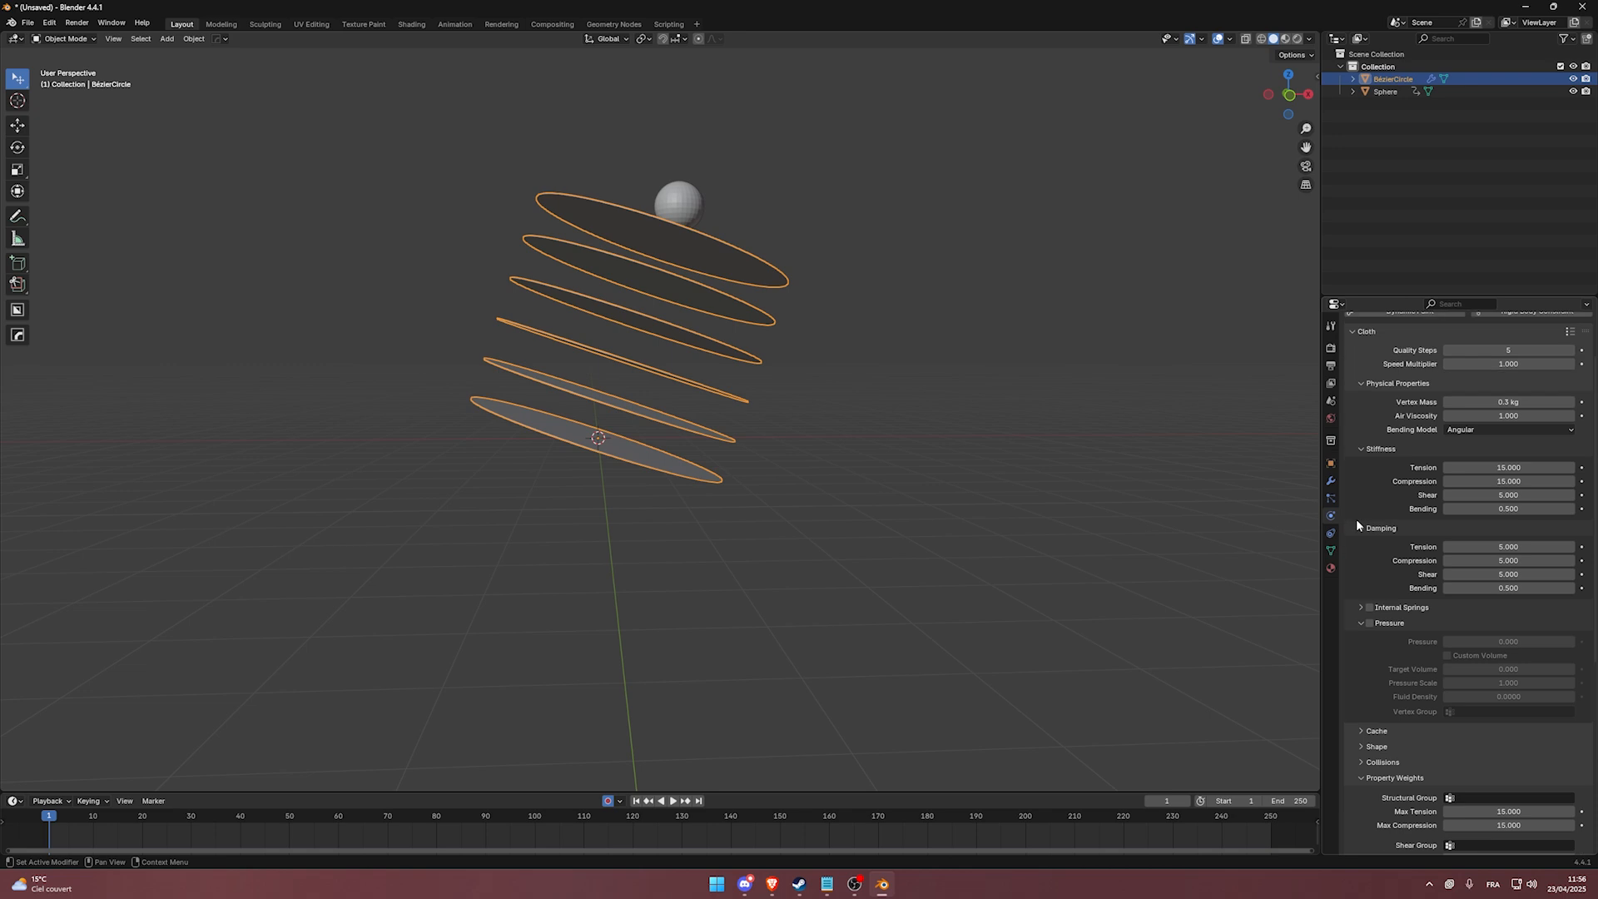
pyautogui.scroll(2, 1358, 535)
pyautogui.scroll(-5, 1360, 549)
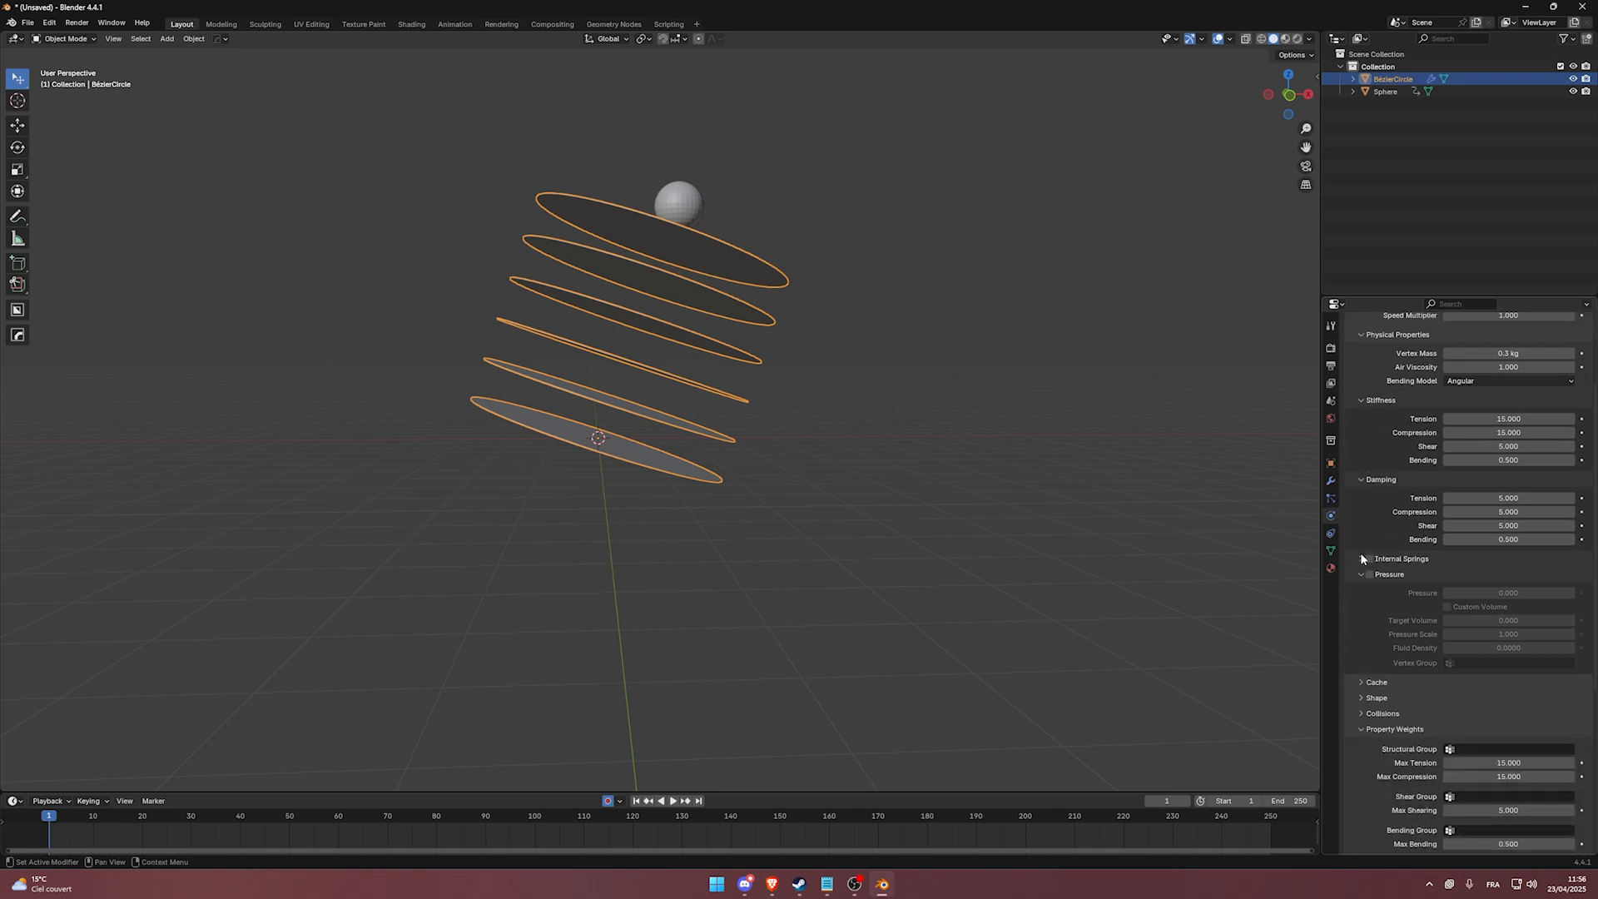
pyautogui.click(1363, 638)
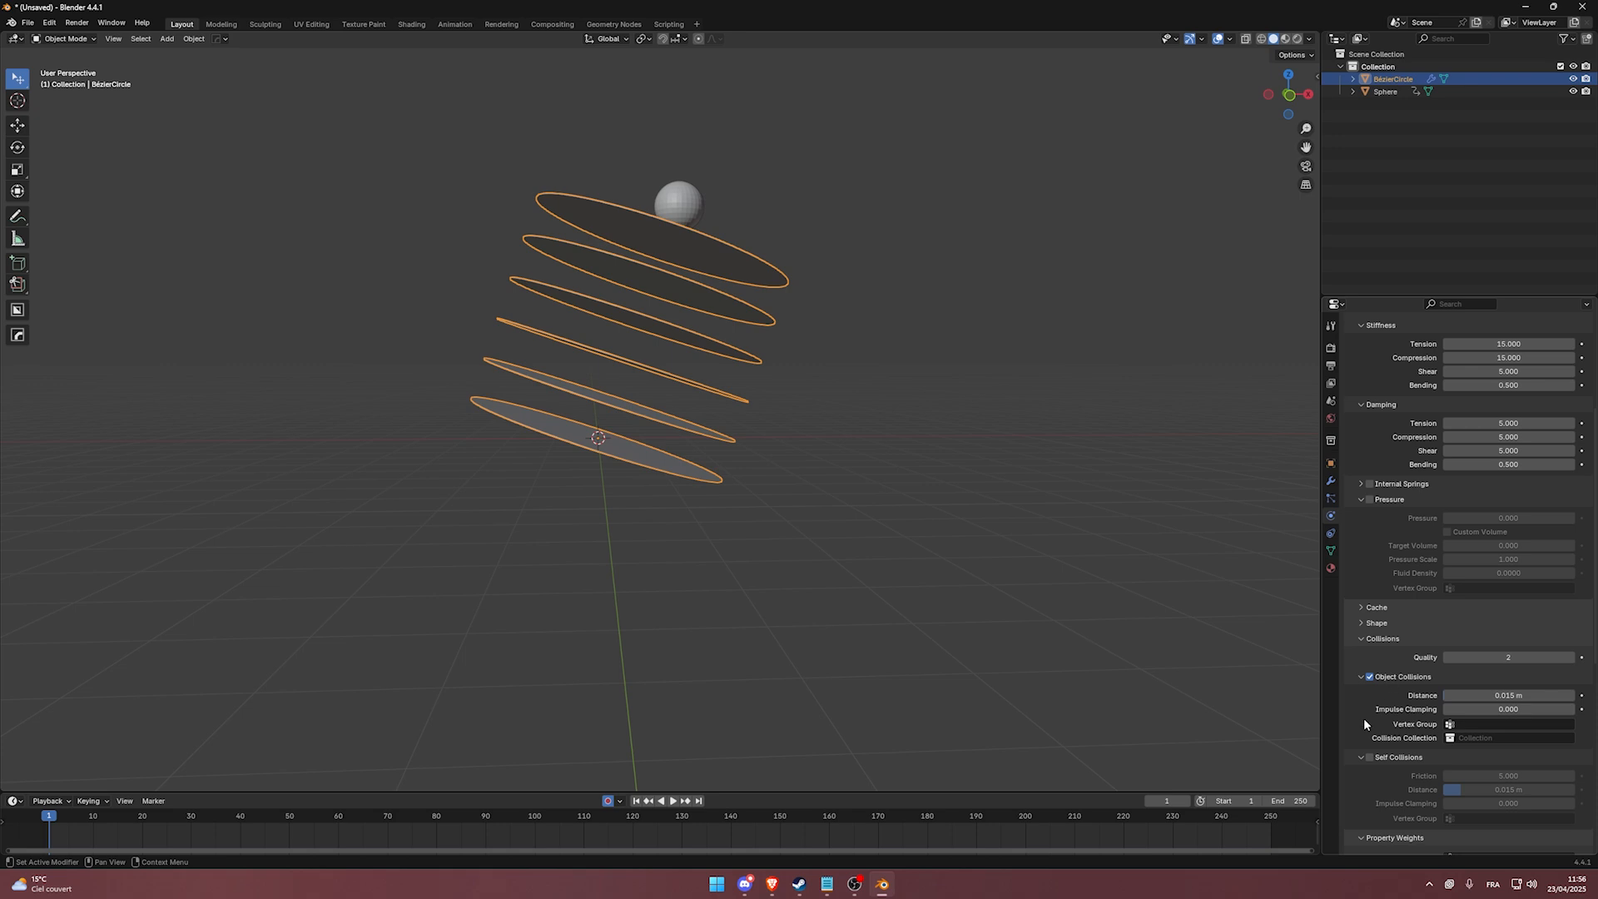
pyautogui.scroll(-2, 1364, 717)
pyautogui.click(1370, 682)
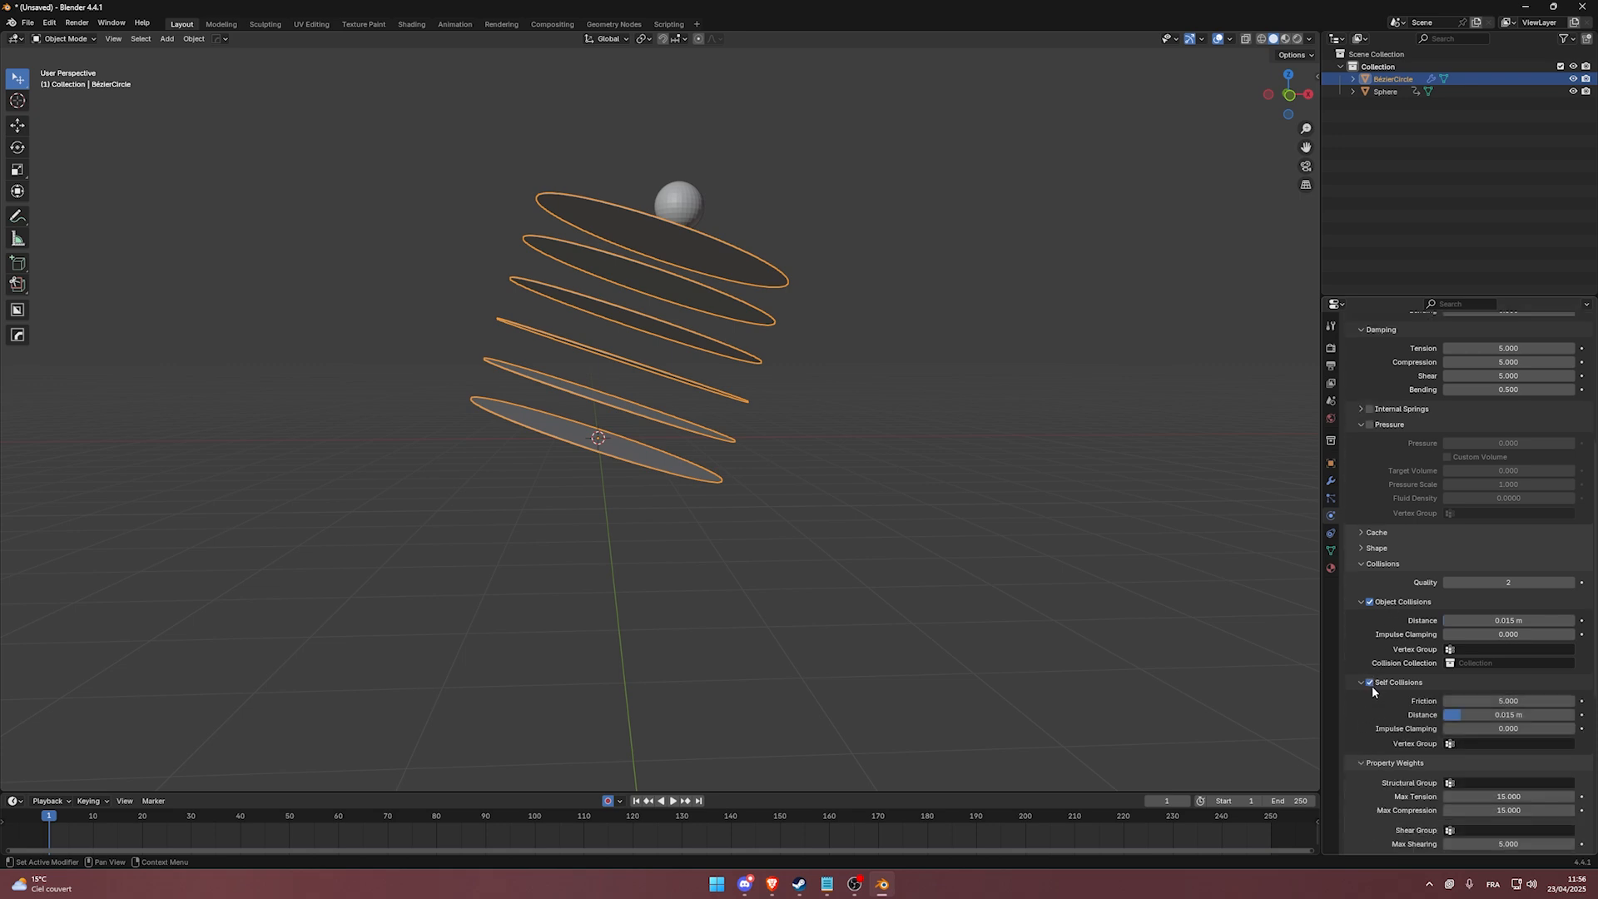
pyautogui.scroll(-2, 1368, 696)
pyautogui.scroll(-1, 1360, 657)
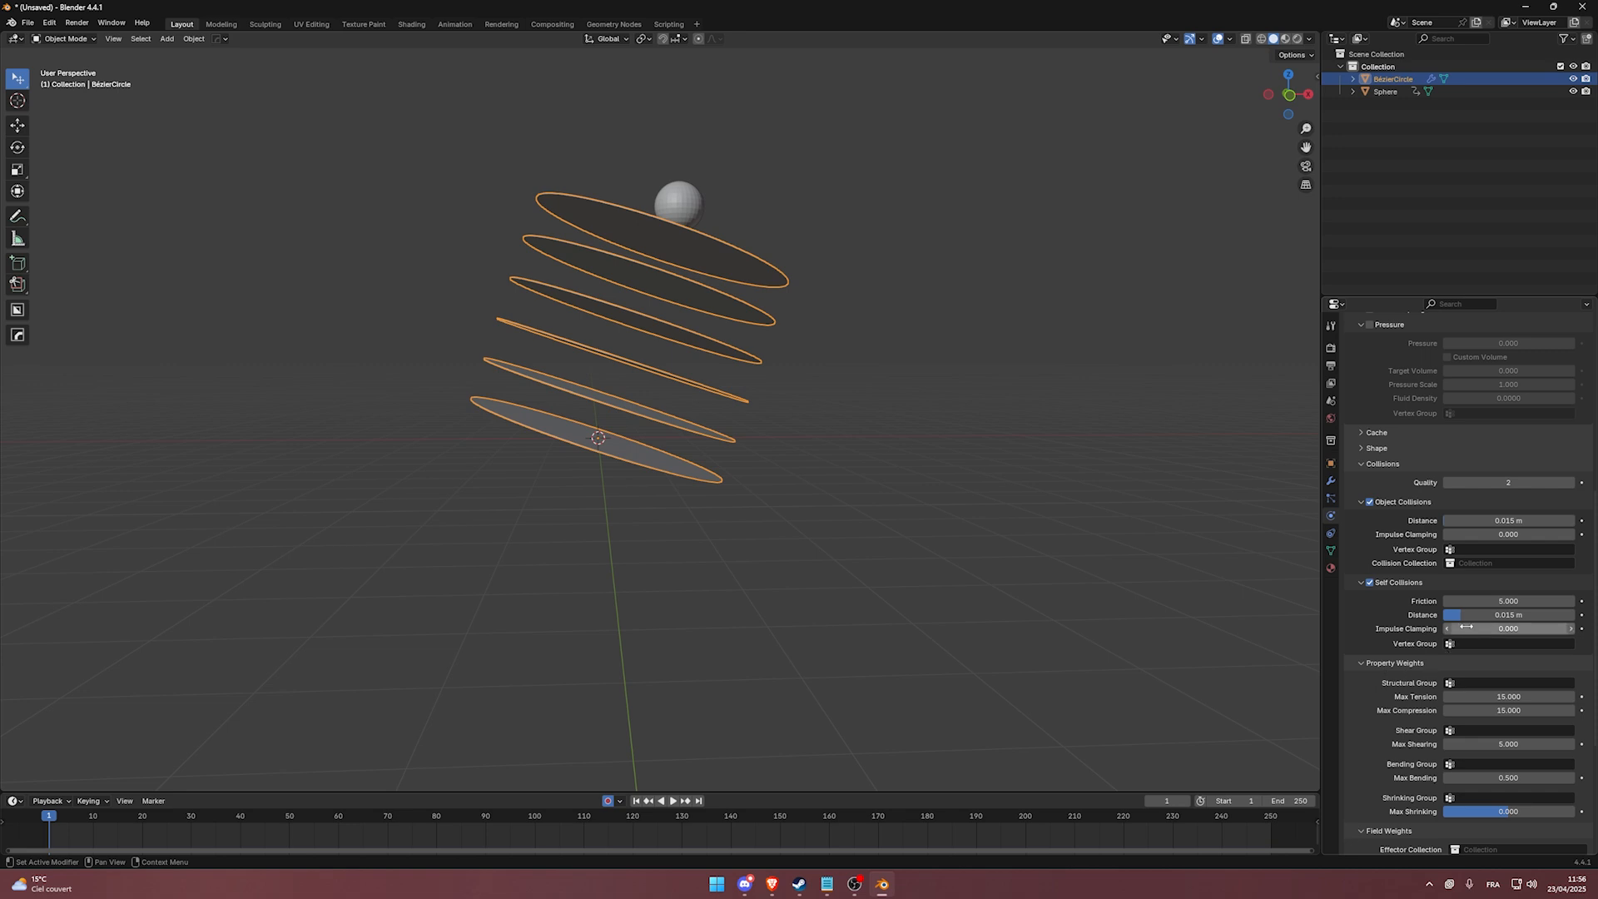
pyautogui.moveTo(1487, 613); pyautogui.dragTo(1441, 613)
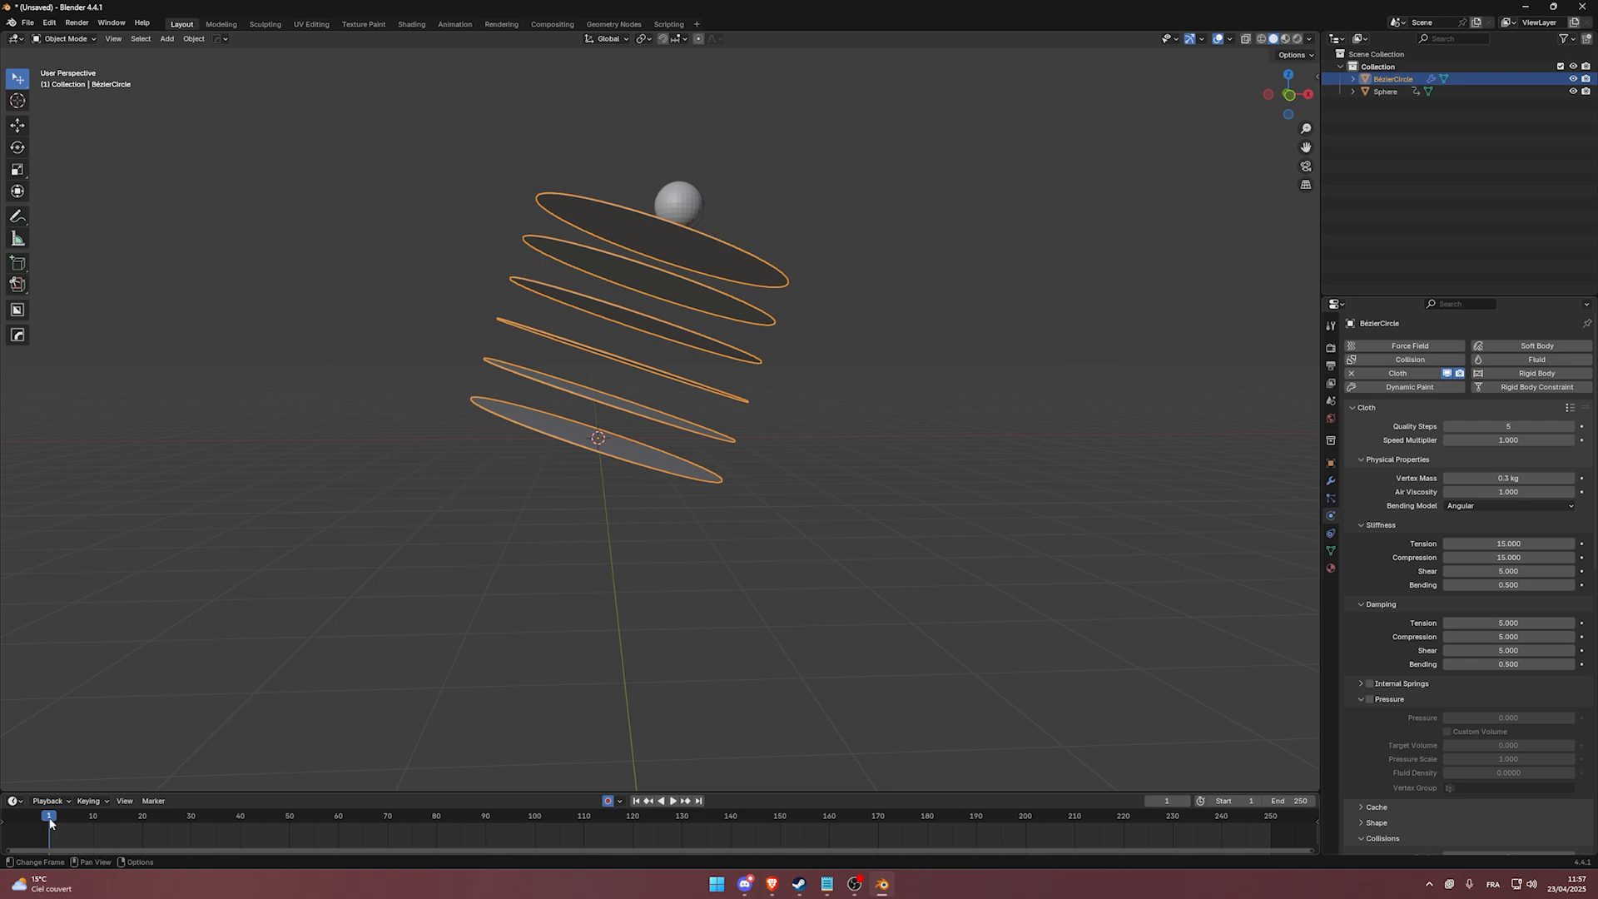
# Briefly play the animation to check the cloth discs and return to frame 1.
pyautogui.moveTo(48, 818); pyautogui.dragTo(53, 817)
pyautogui.press('Escape')
pyautogui.press('F3')
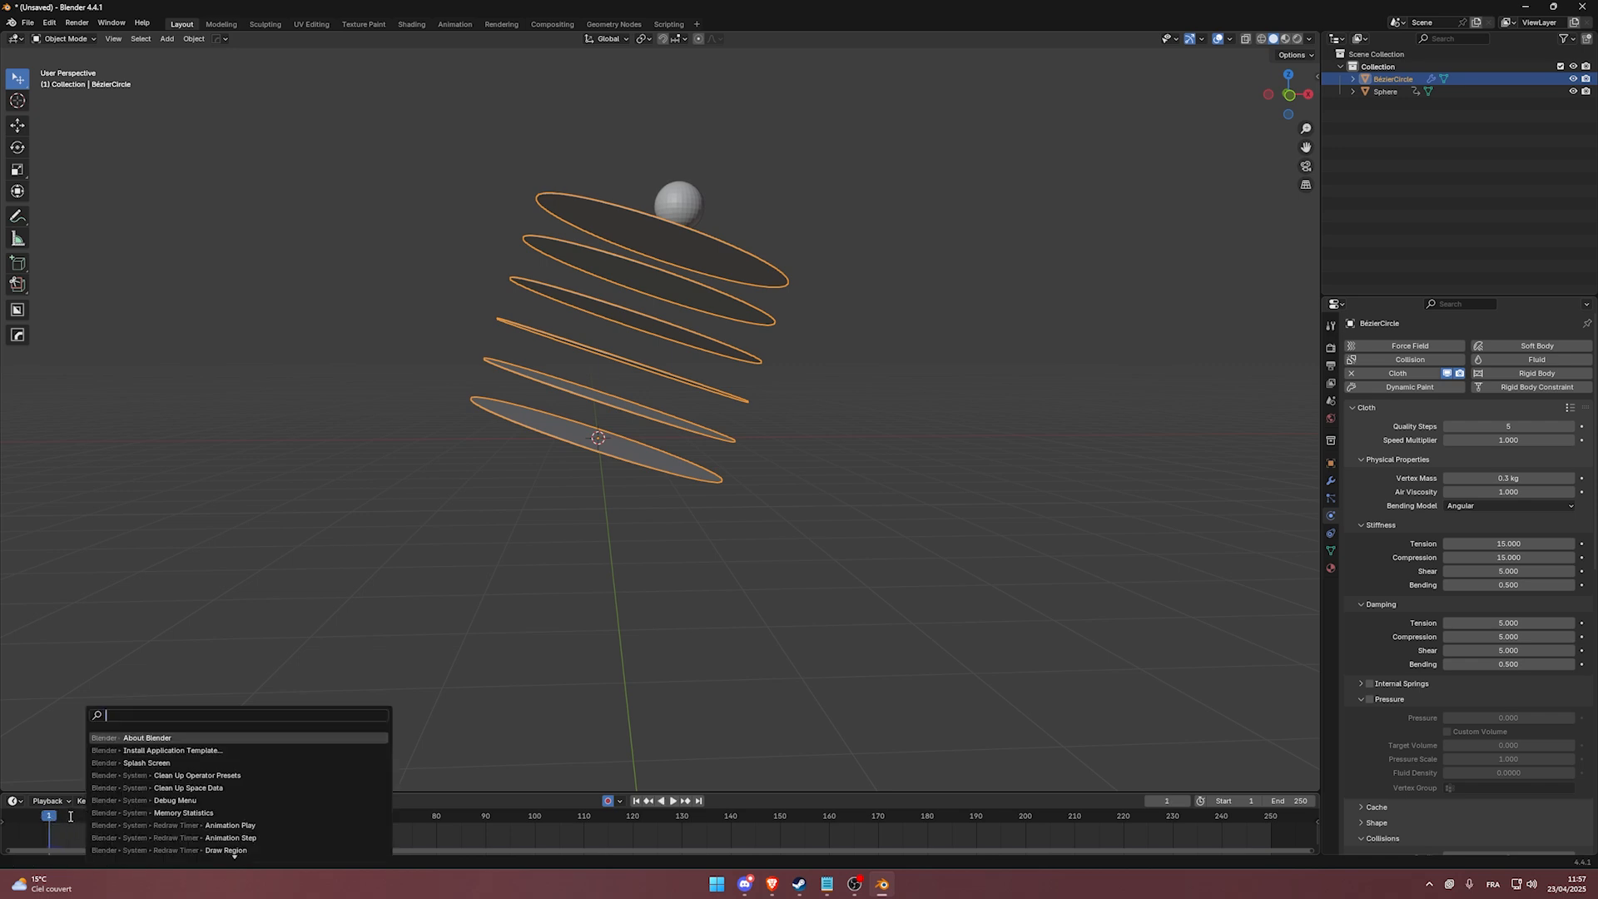
pyautogui.press('Escape')
pyautogui.press('space')
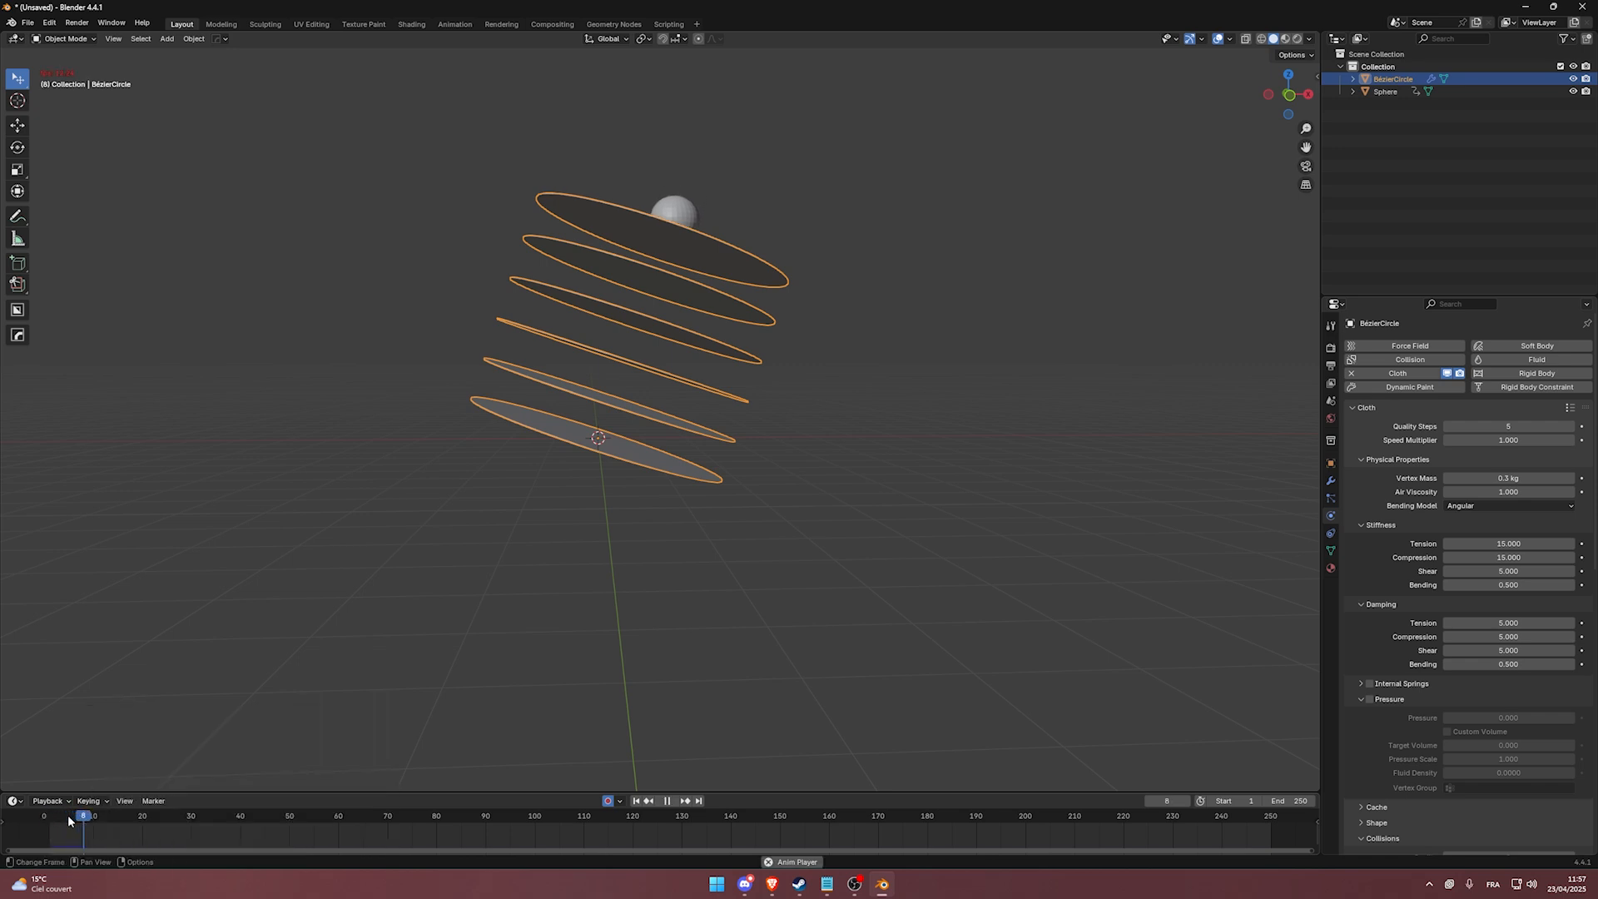
pyautogui.press('space')
pyautogui.moveTo(71, 814); pyautogui.dragTo(54, 820)
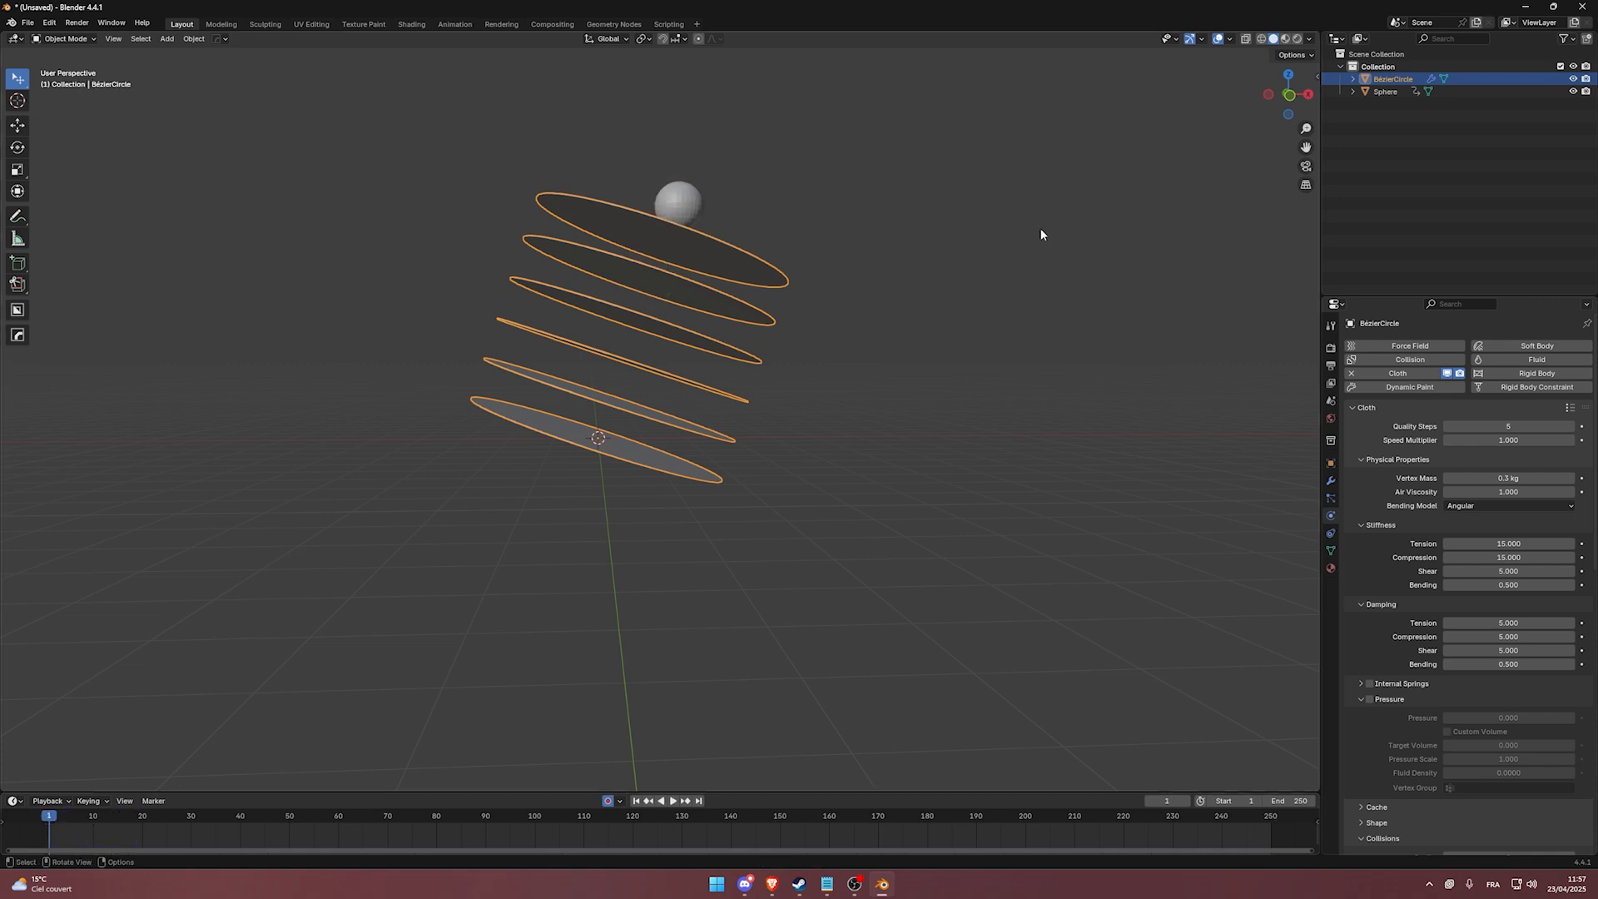
# Deselect the discs and save the project as "fleur sim.blend".
pyautogui.click(929, 405)
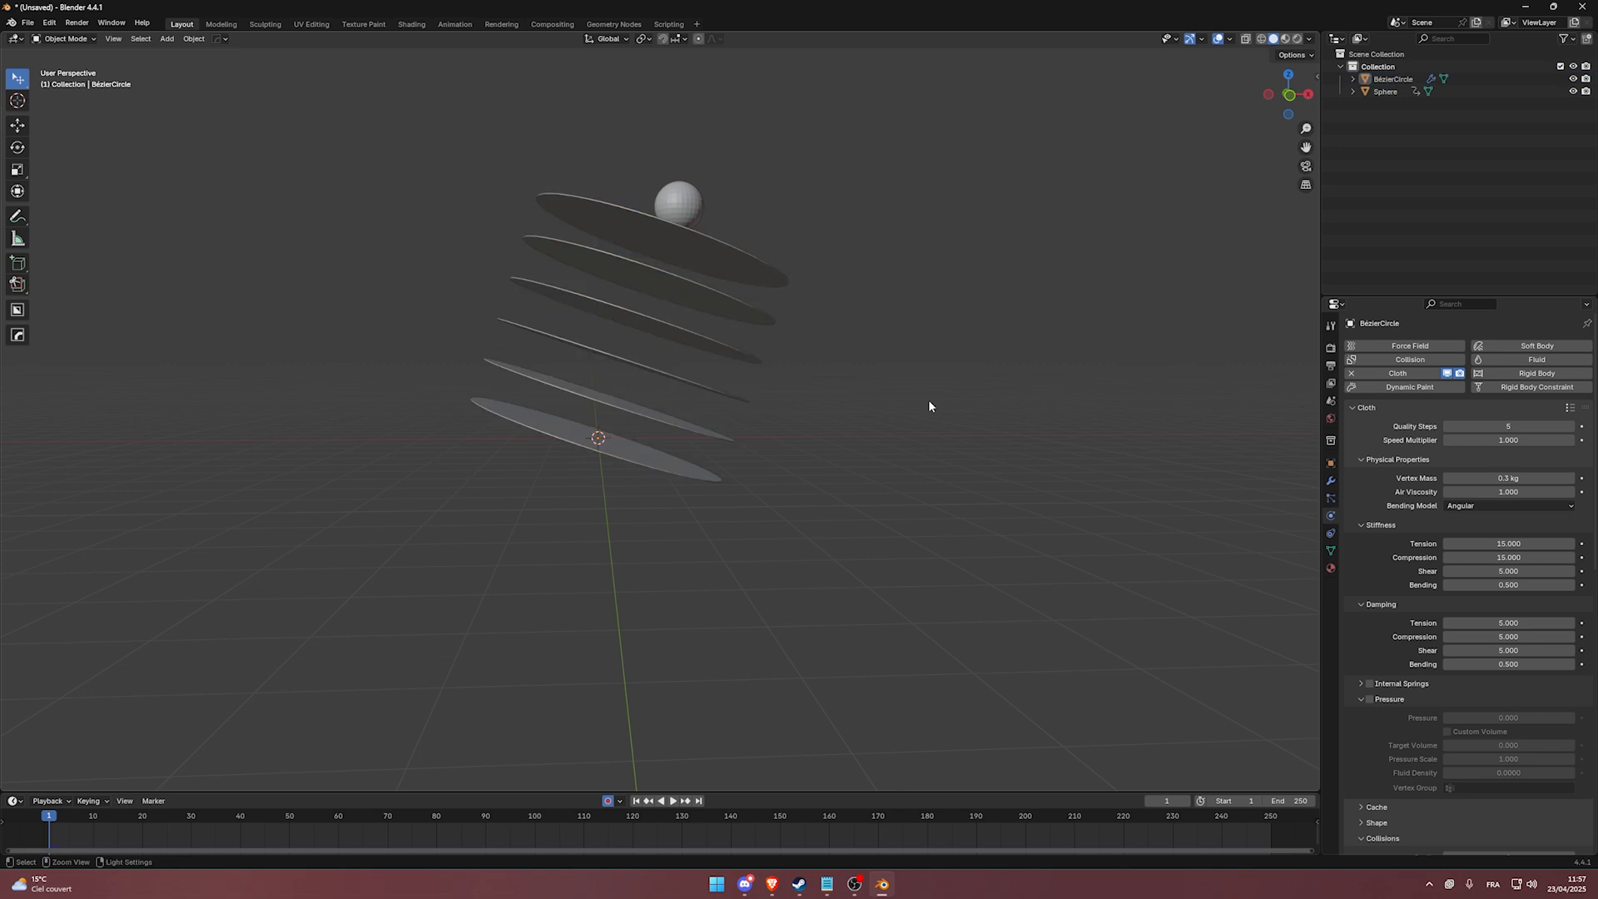
pyautogui.hotkey('ctrl', 's')
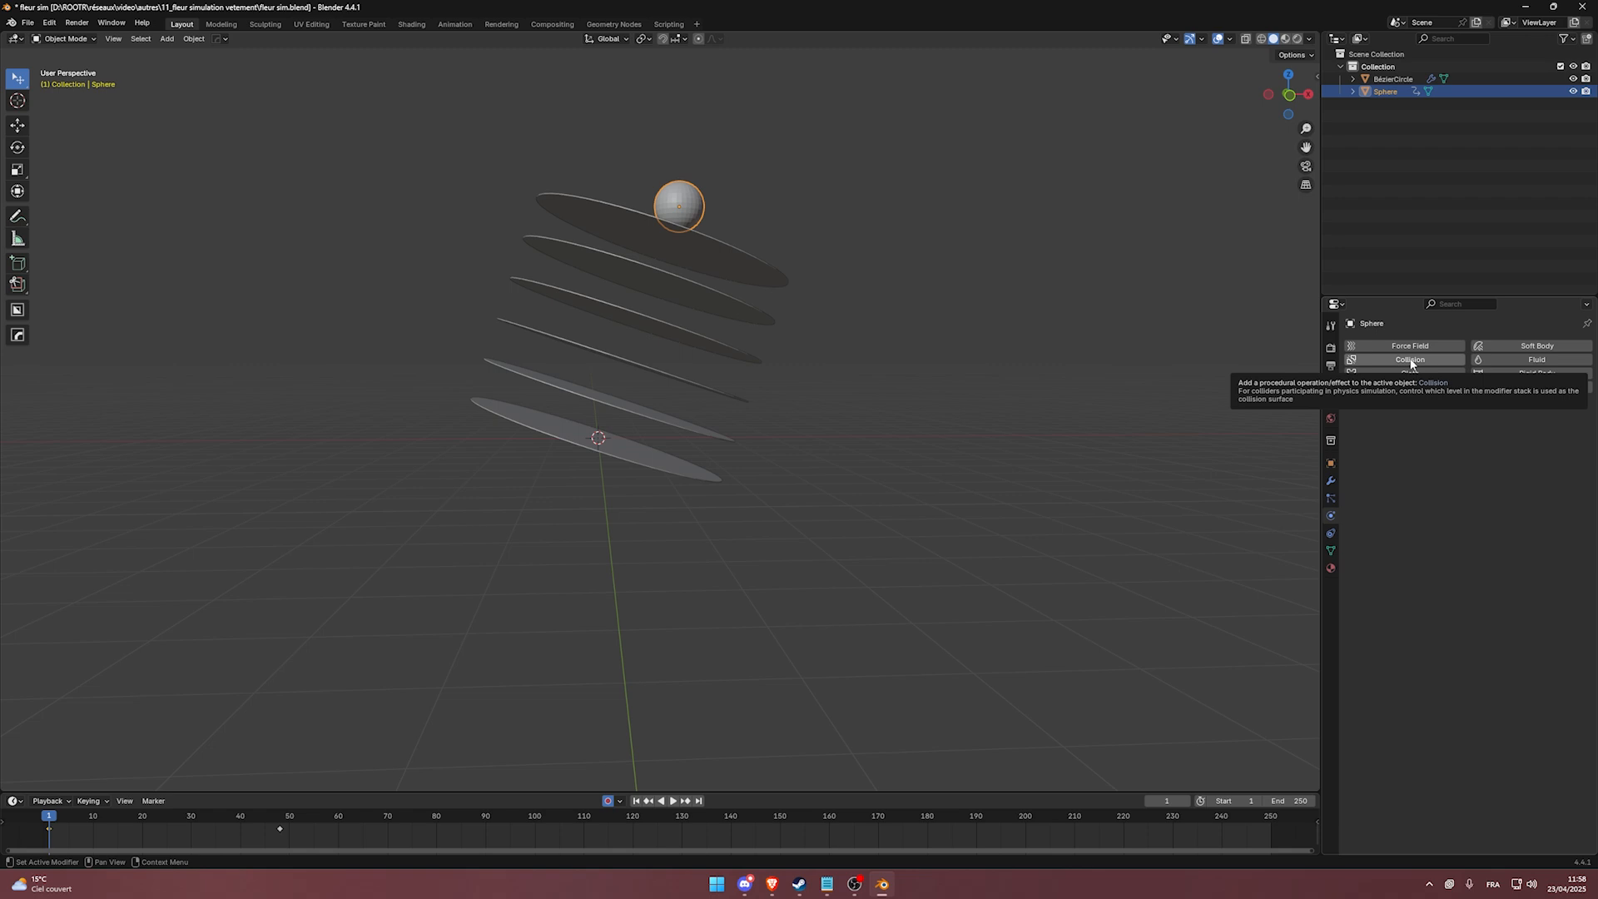
# Add Collision physics to the sphere and save the file.
pyautogui.click(1410, 359)
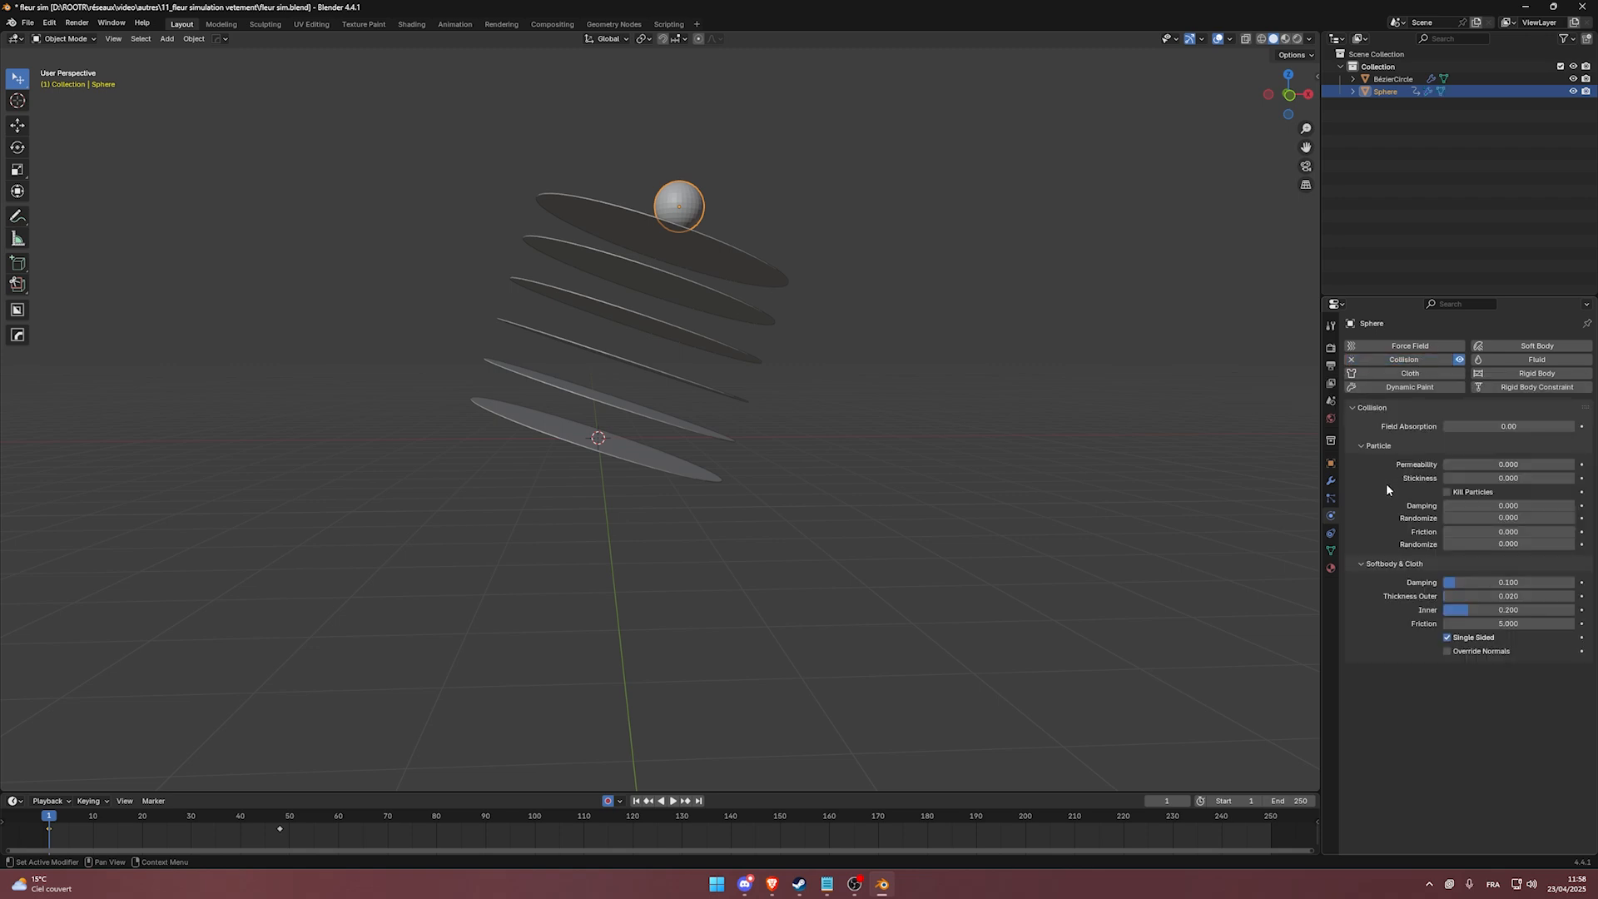
pyautogui.moveTo(829, 356); pyautogui.dragTo(797, 372, button='middle')
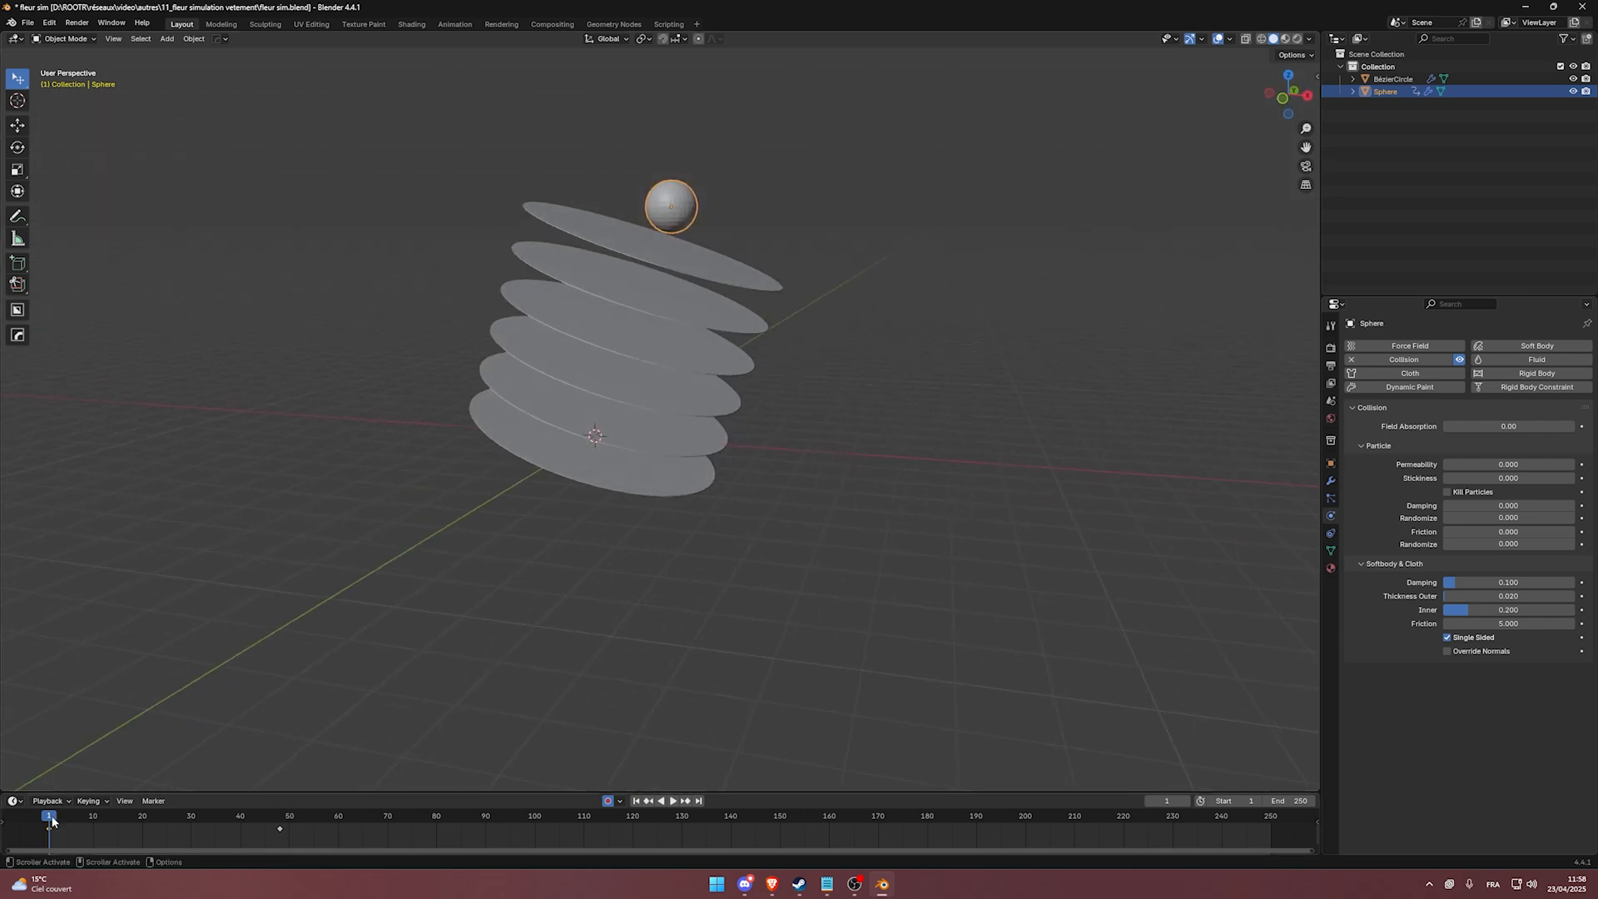
pyautogui.click(809, 571)
pyautogui.hotkey('ctrl', 's')
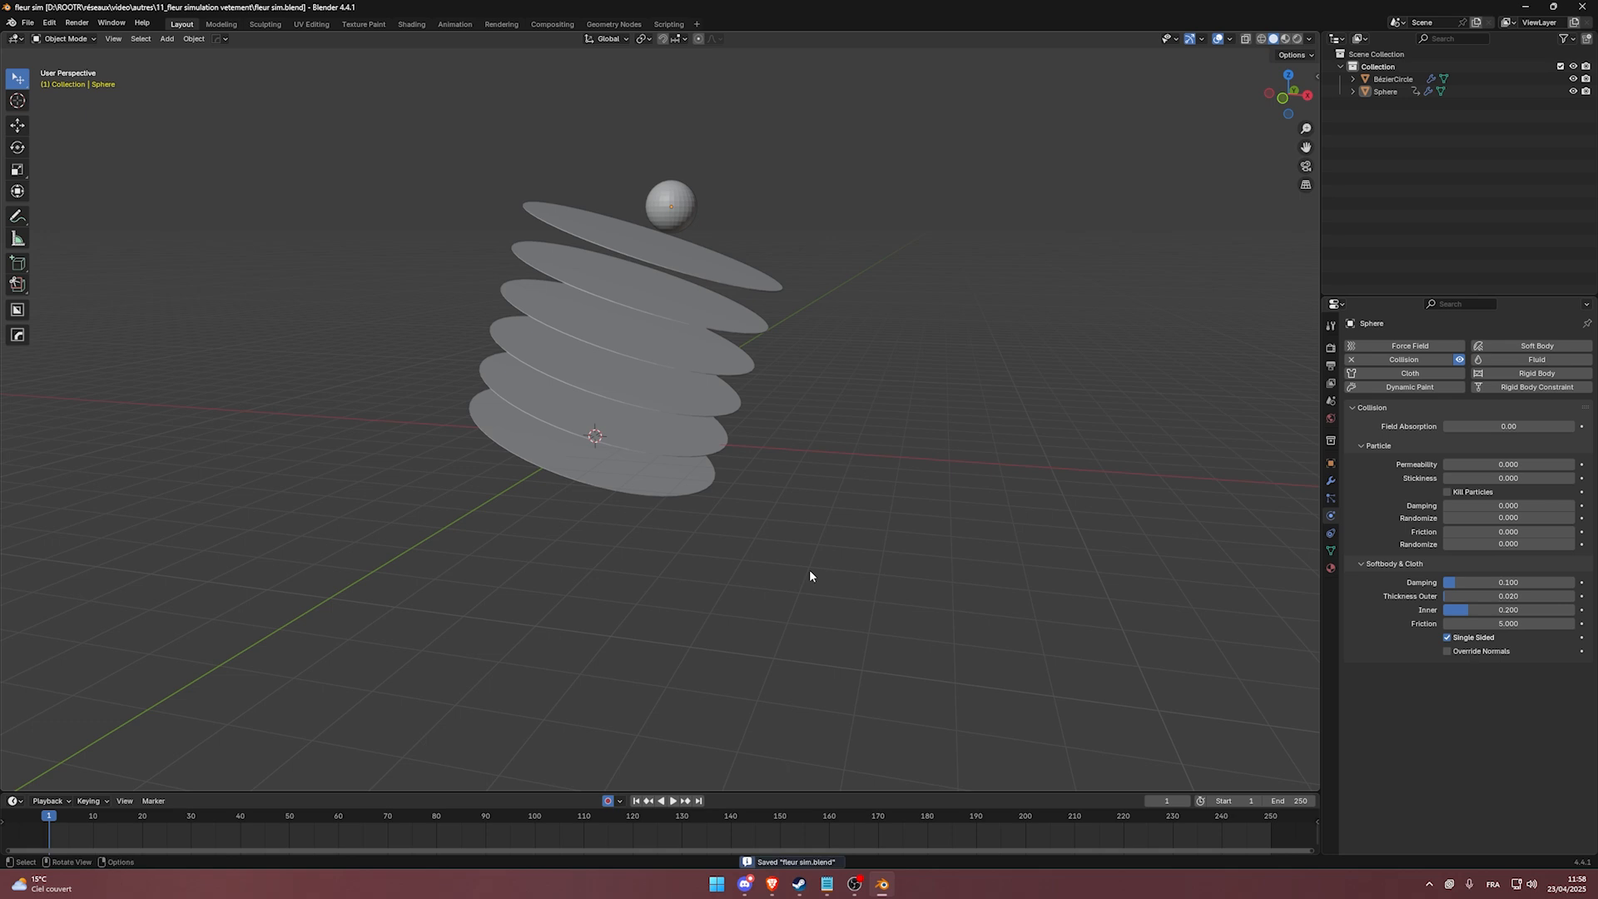
# Run the cloth simulation from frame 1 and stop it at frame 57.
pyautogui.press('space')
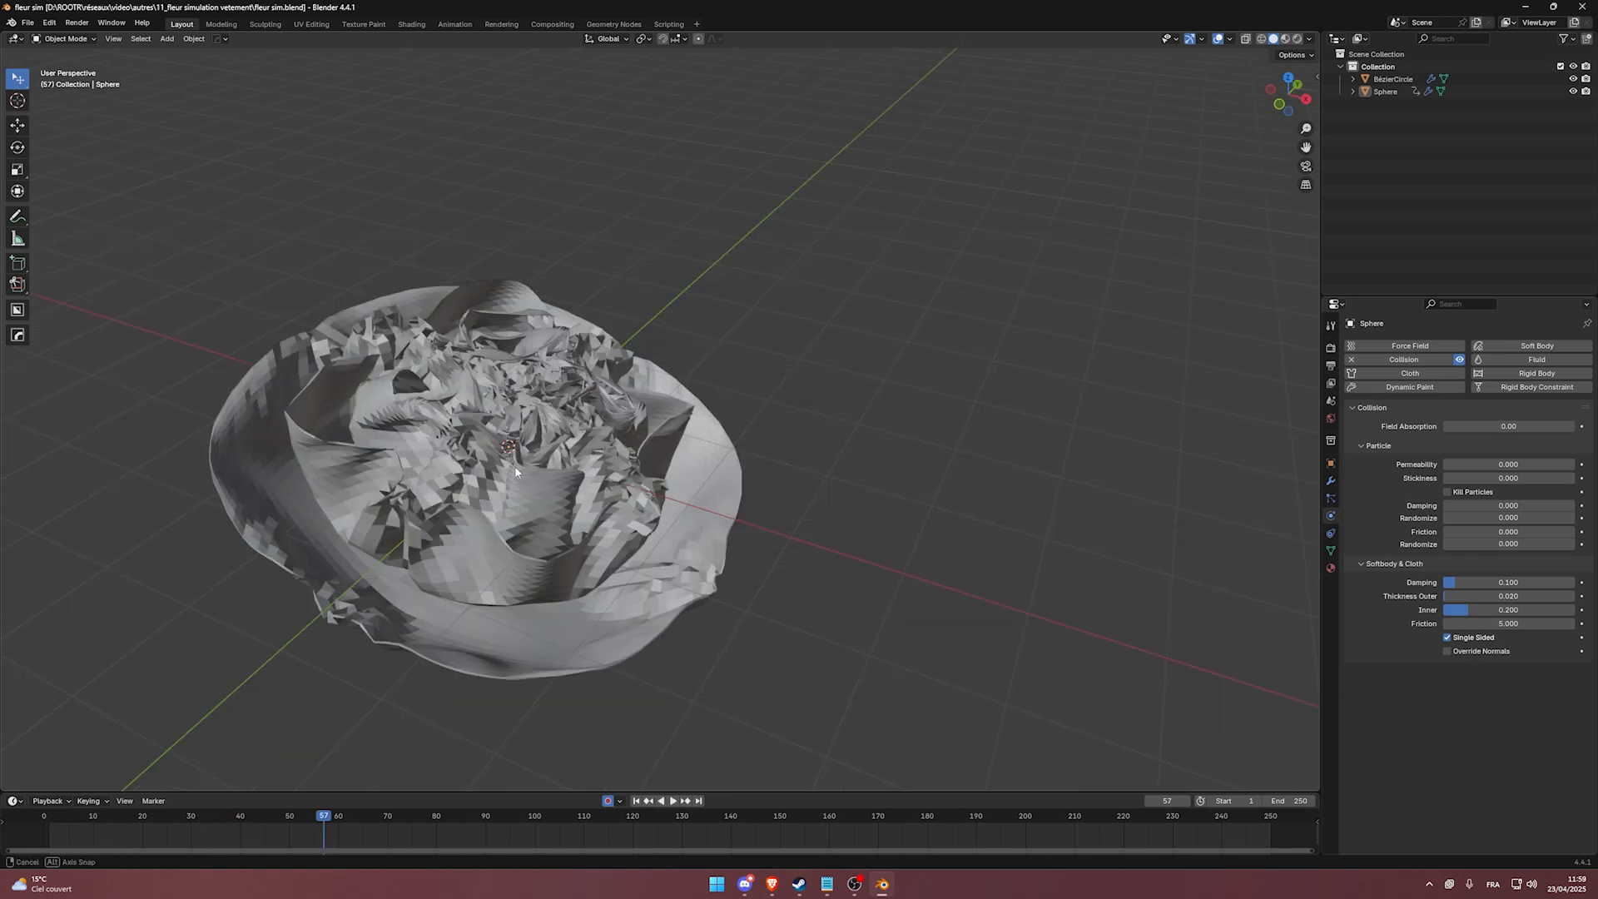
pyautogui.moveTo(514, 466); pyautogui.dragTo(577, 510, button='middle')
pyautogui.rightClick(511, 485)
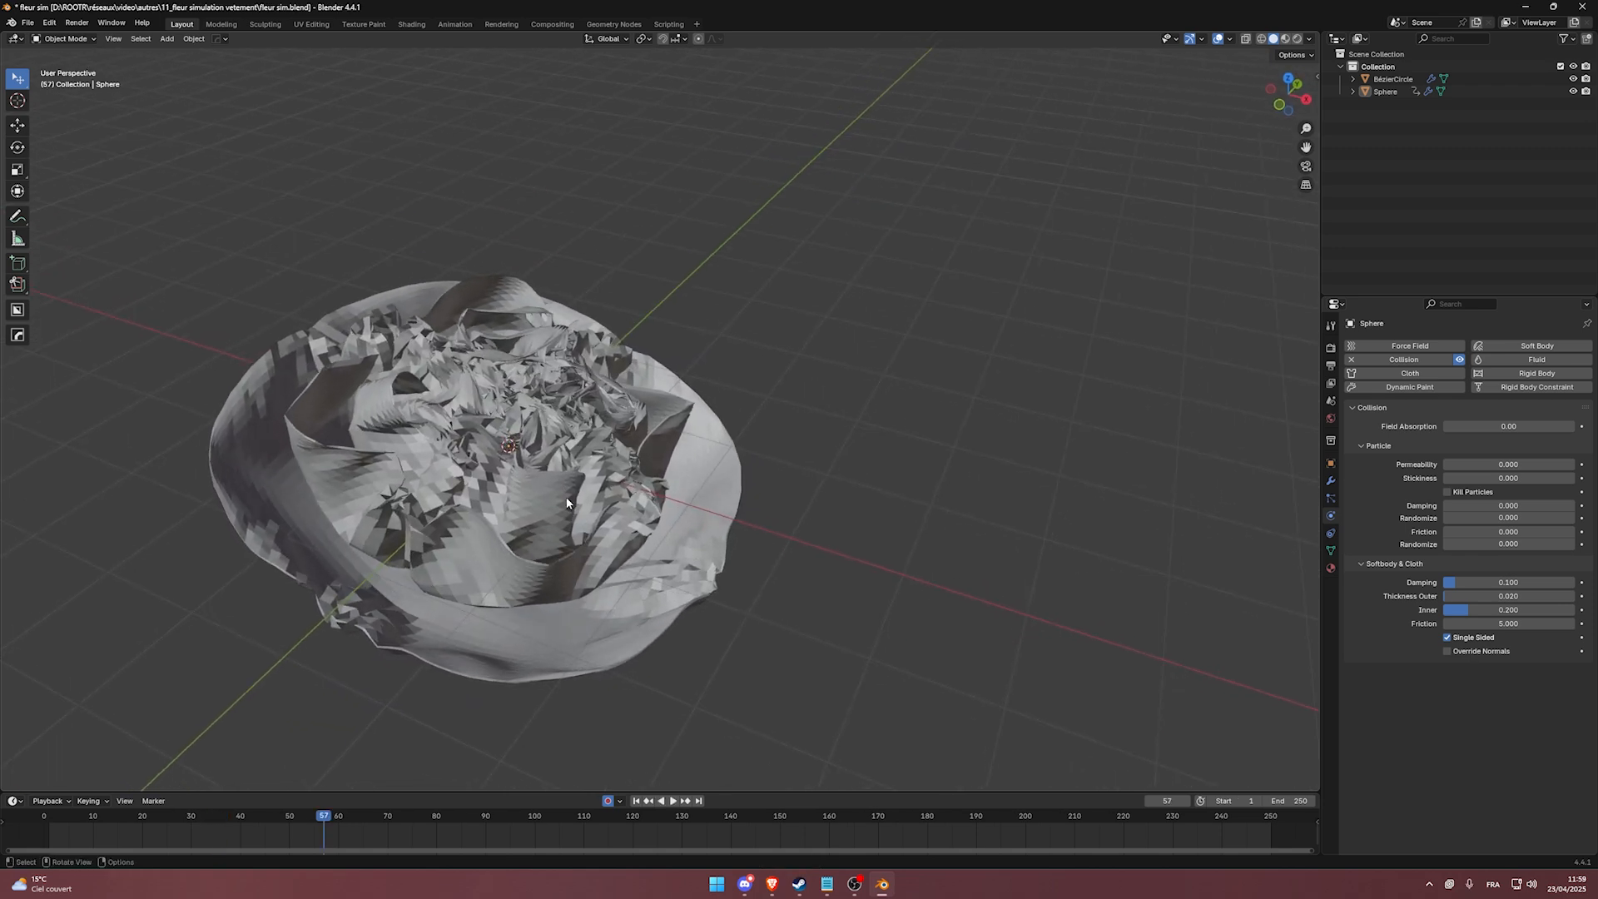
# Apply Shade Smooth to the crumpled cloth discs and save the file.
pyautogui.click(559, 496)
pyautogui.rightClick(559, 497)
pyautogui.click(557, 474)
pyautogui.moveTo(557, 478); pyautogui.dragTo(679, 408, button='middle')
pyautogui.hotkey('ctrl', 's')
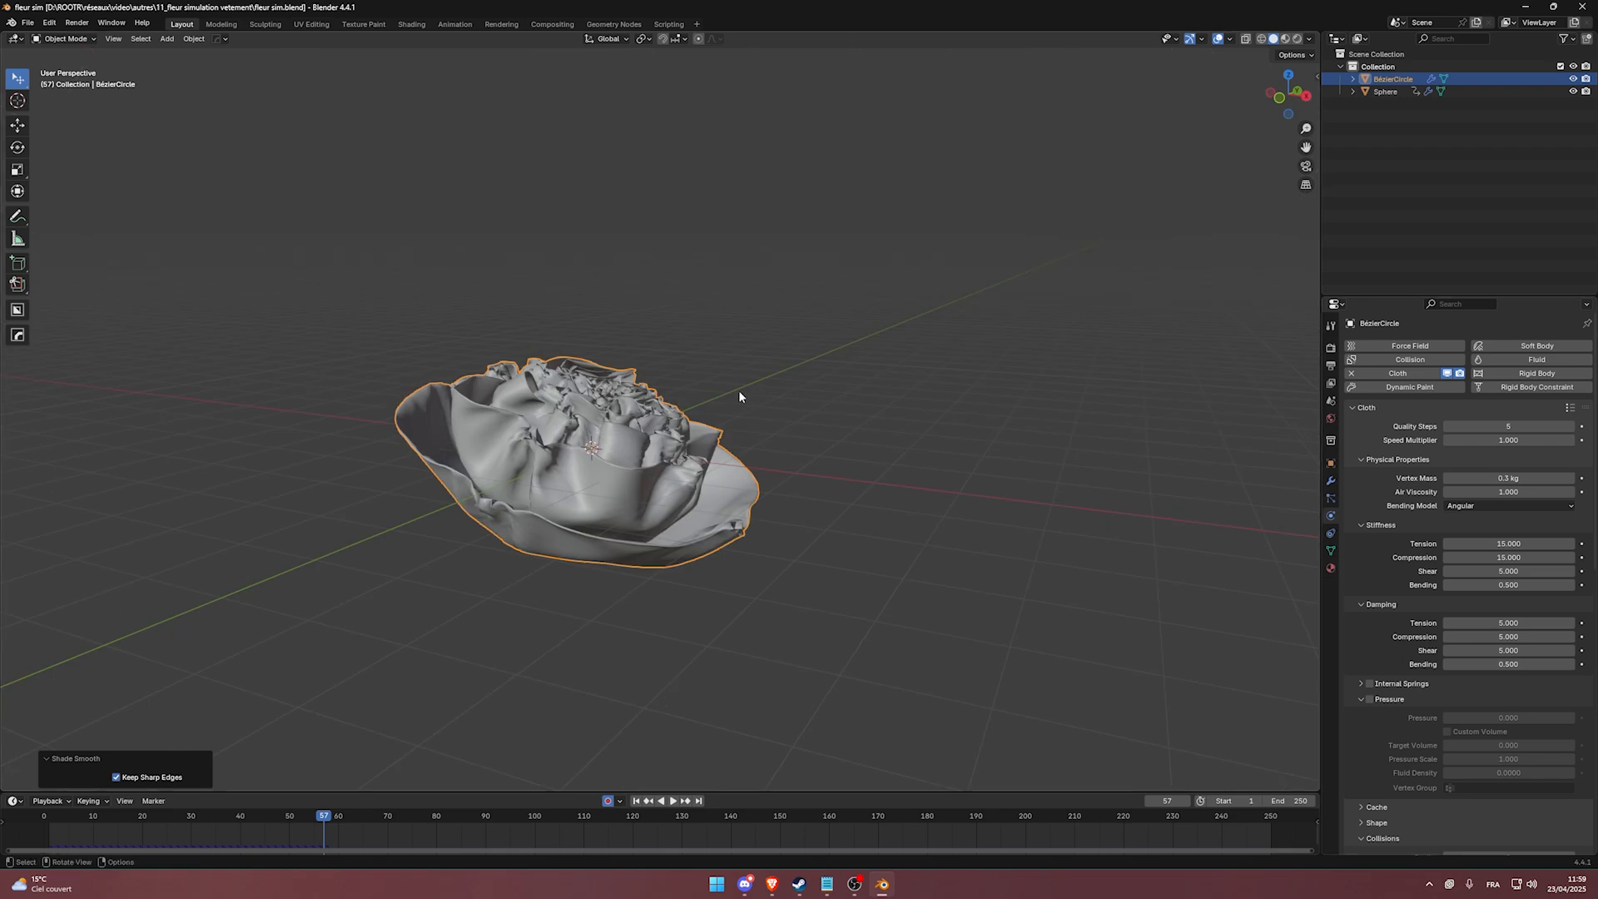
# Load the hdri folder from Documents into the Easy HDRI add-on.
pyautogui.press('n')
pyautogui.click(1313, 172)
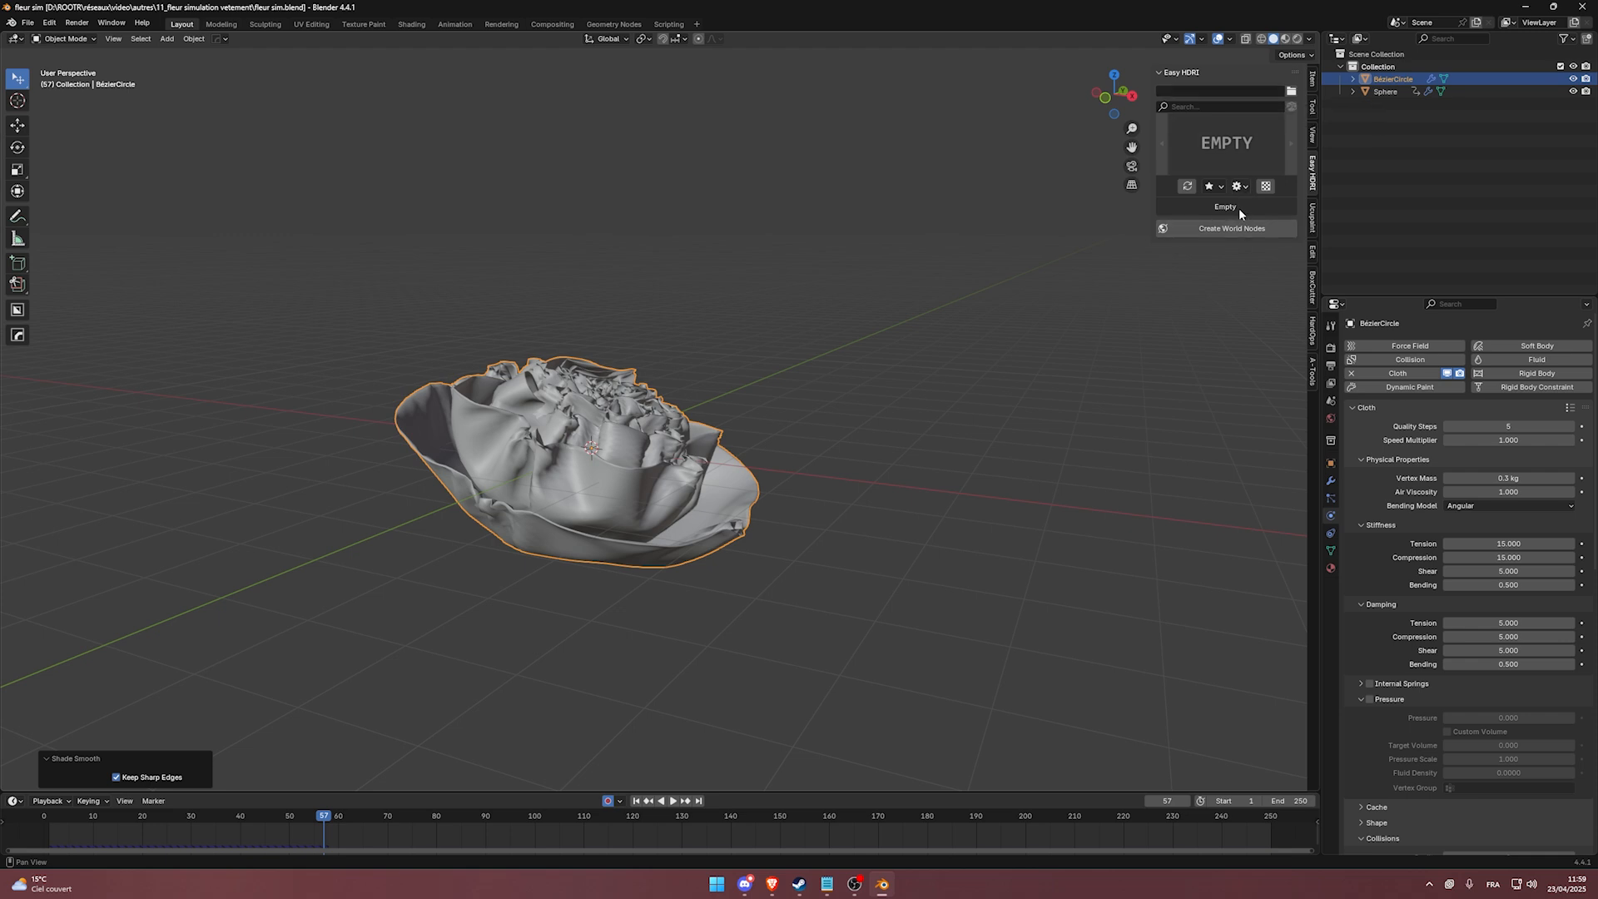
pyautogui.click(1291, 91)
pyautogui.click(643, 418)
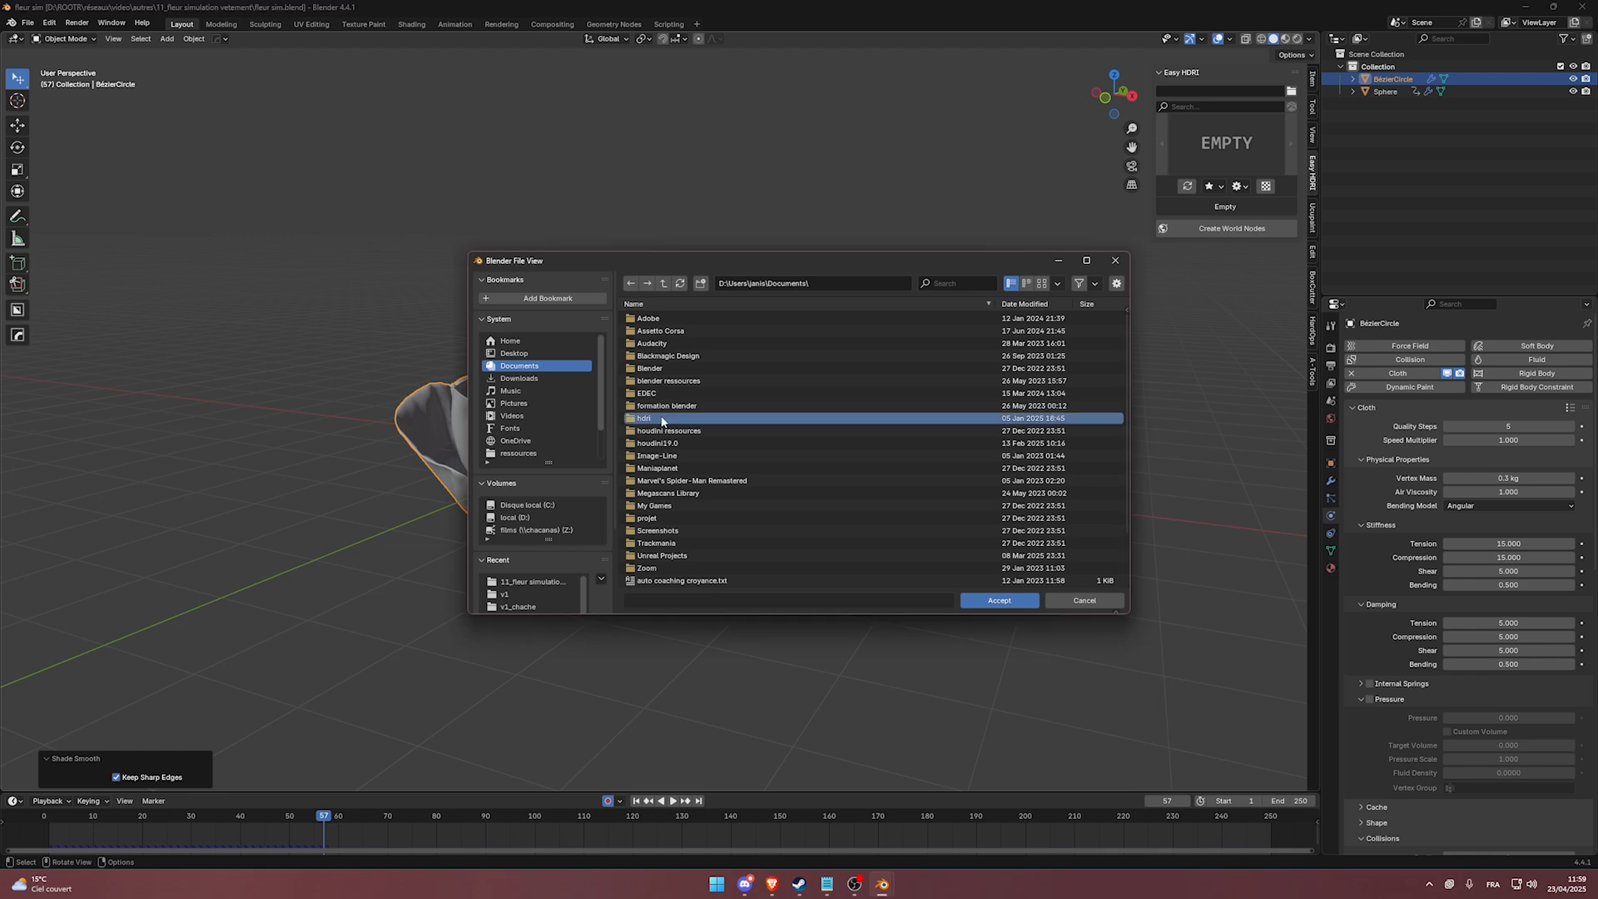
pyautogui.click(1000, 601)
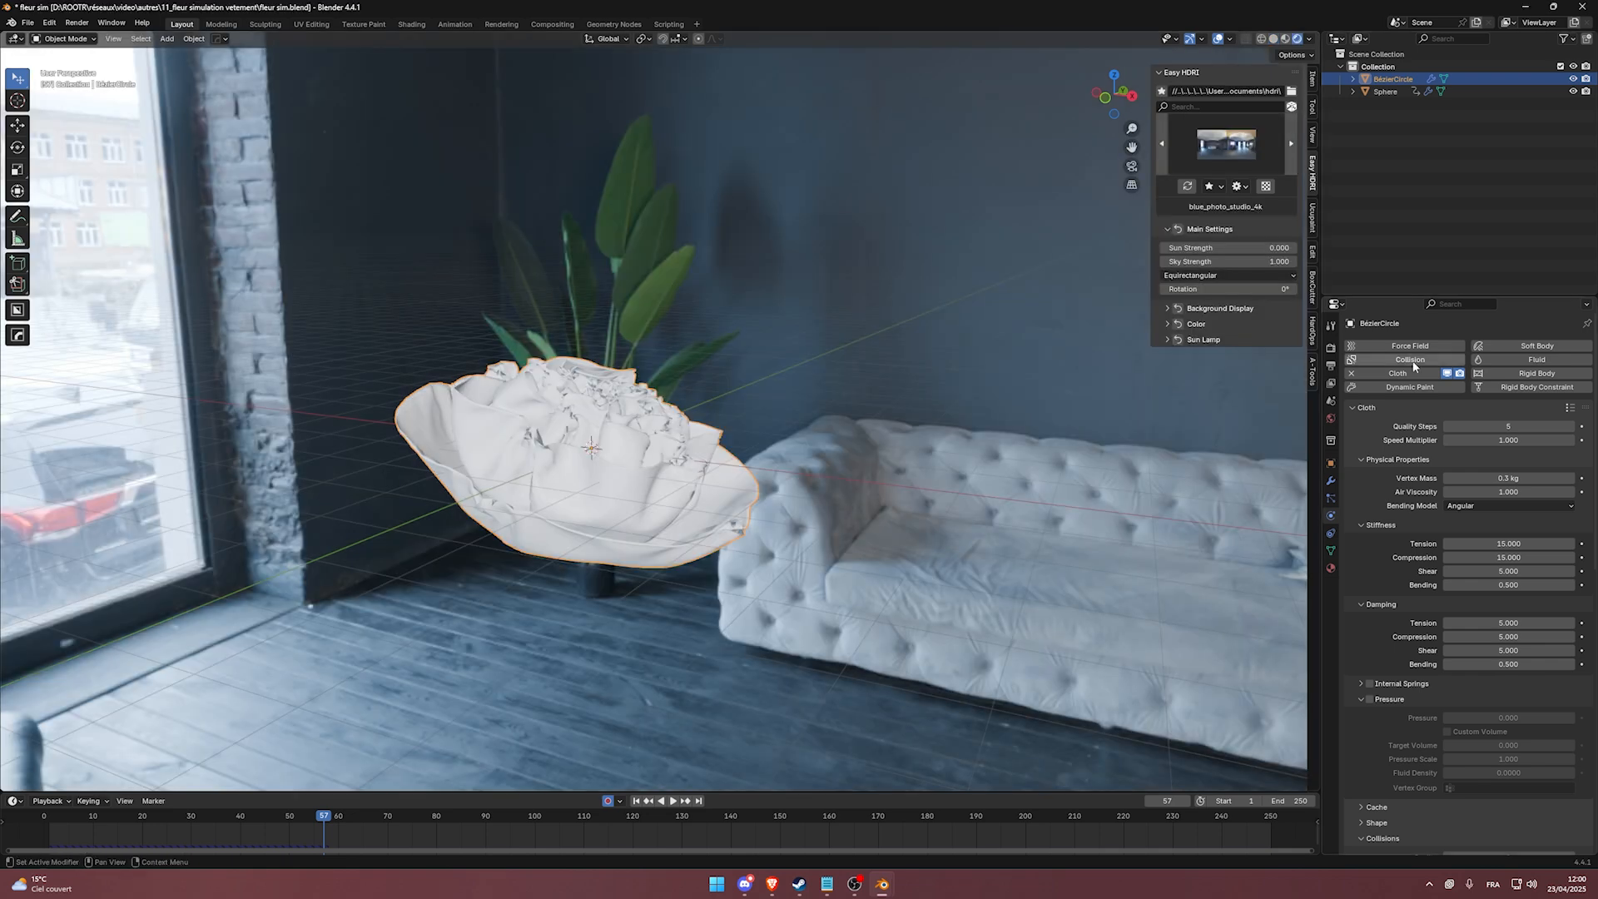
# Choose the brown_photostudio_05_4k environment for lighting and make the world background transparent.
pyautogui.click(1292, 143)
pyautogui.click(1292, 144)
pyautogui.moveTo(711, 450); pyautogui.dragTo(643, 430, button='middle')
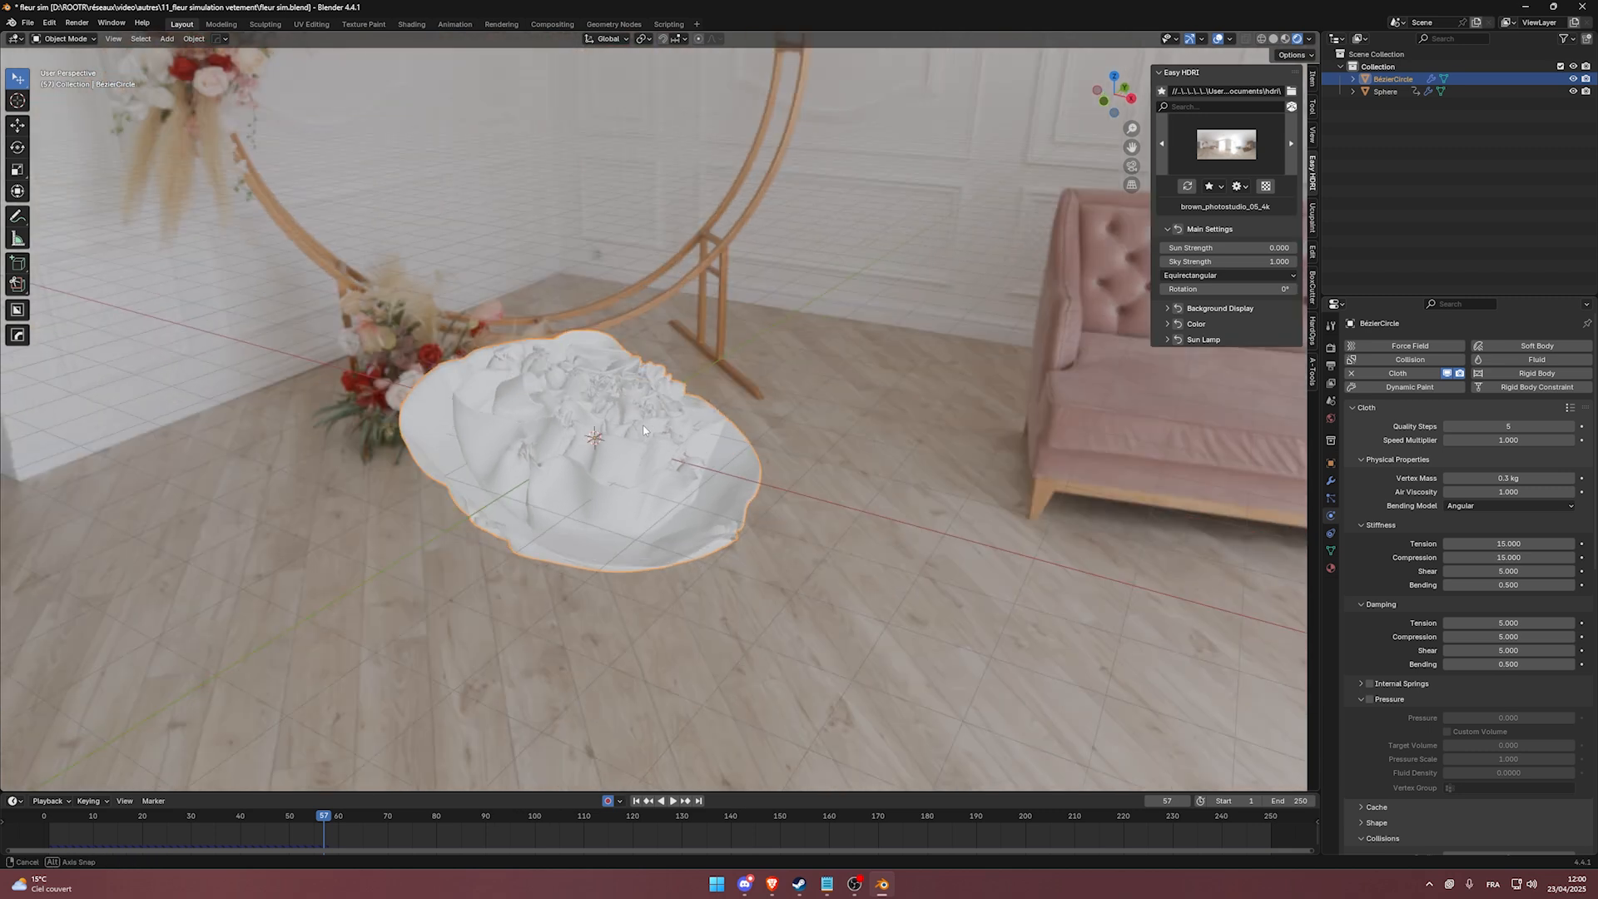
pyautogui.click(1266, 185)
# Create a new material on the cloth flower and set its base color to a bright pink at full value.
pyautogui.click(1331, 569)
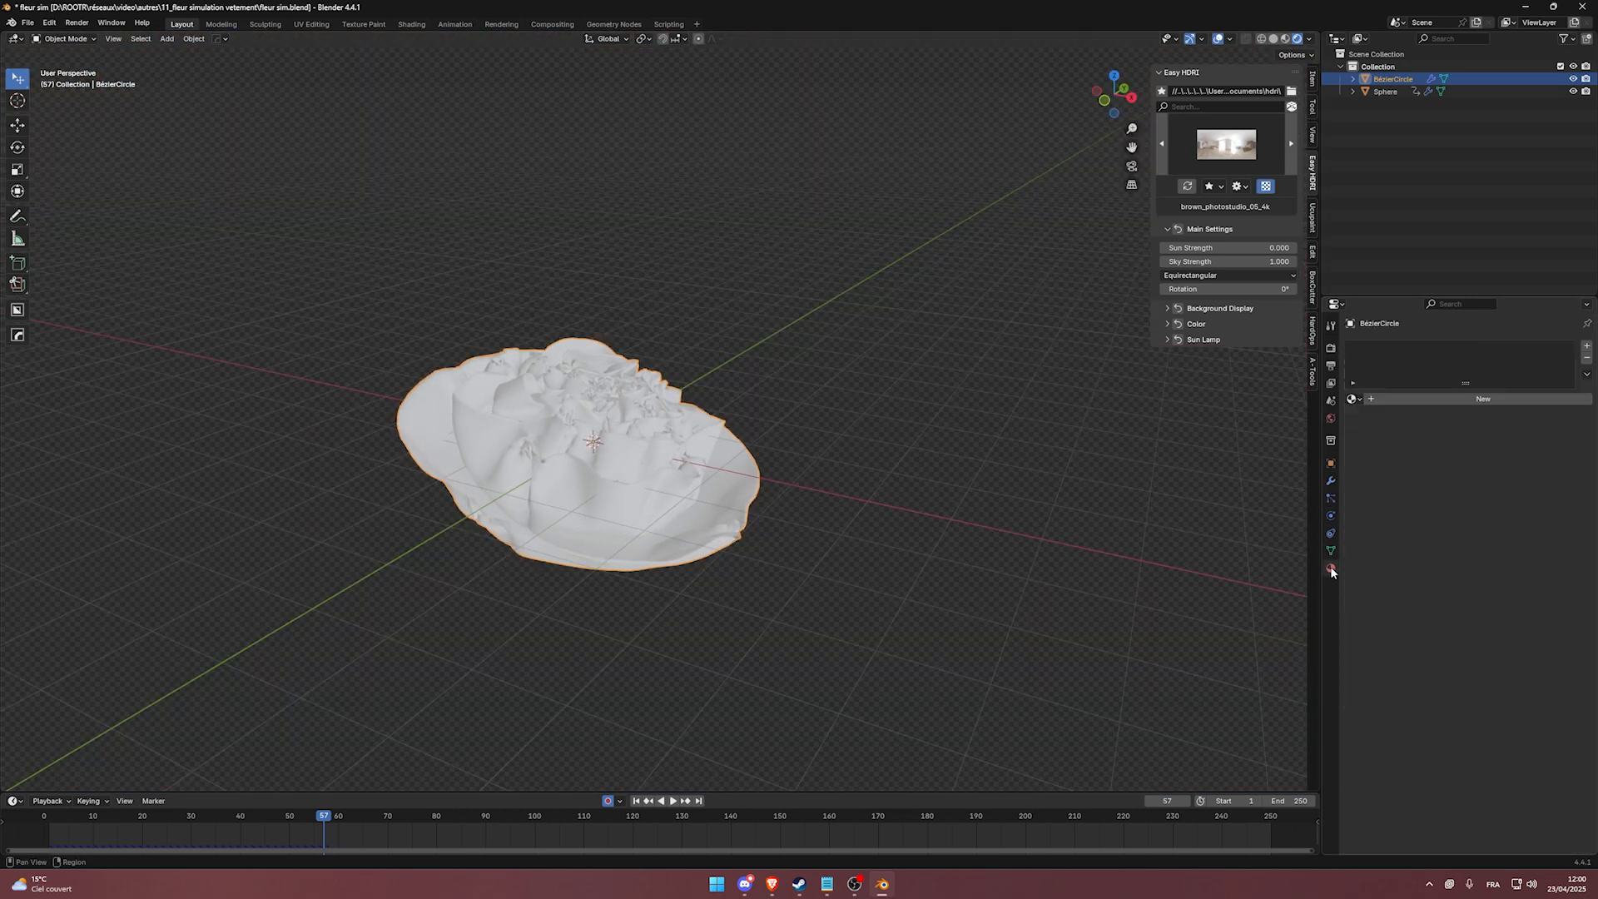
pyautogui.click(1394, 400)
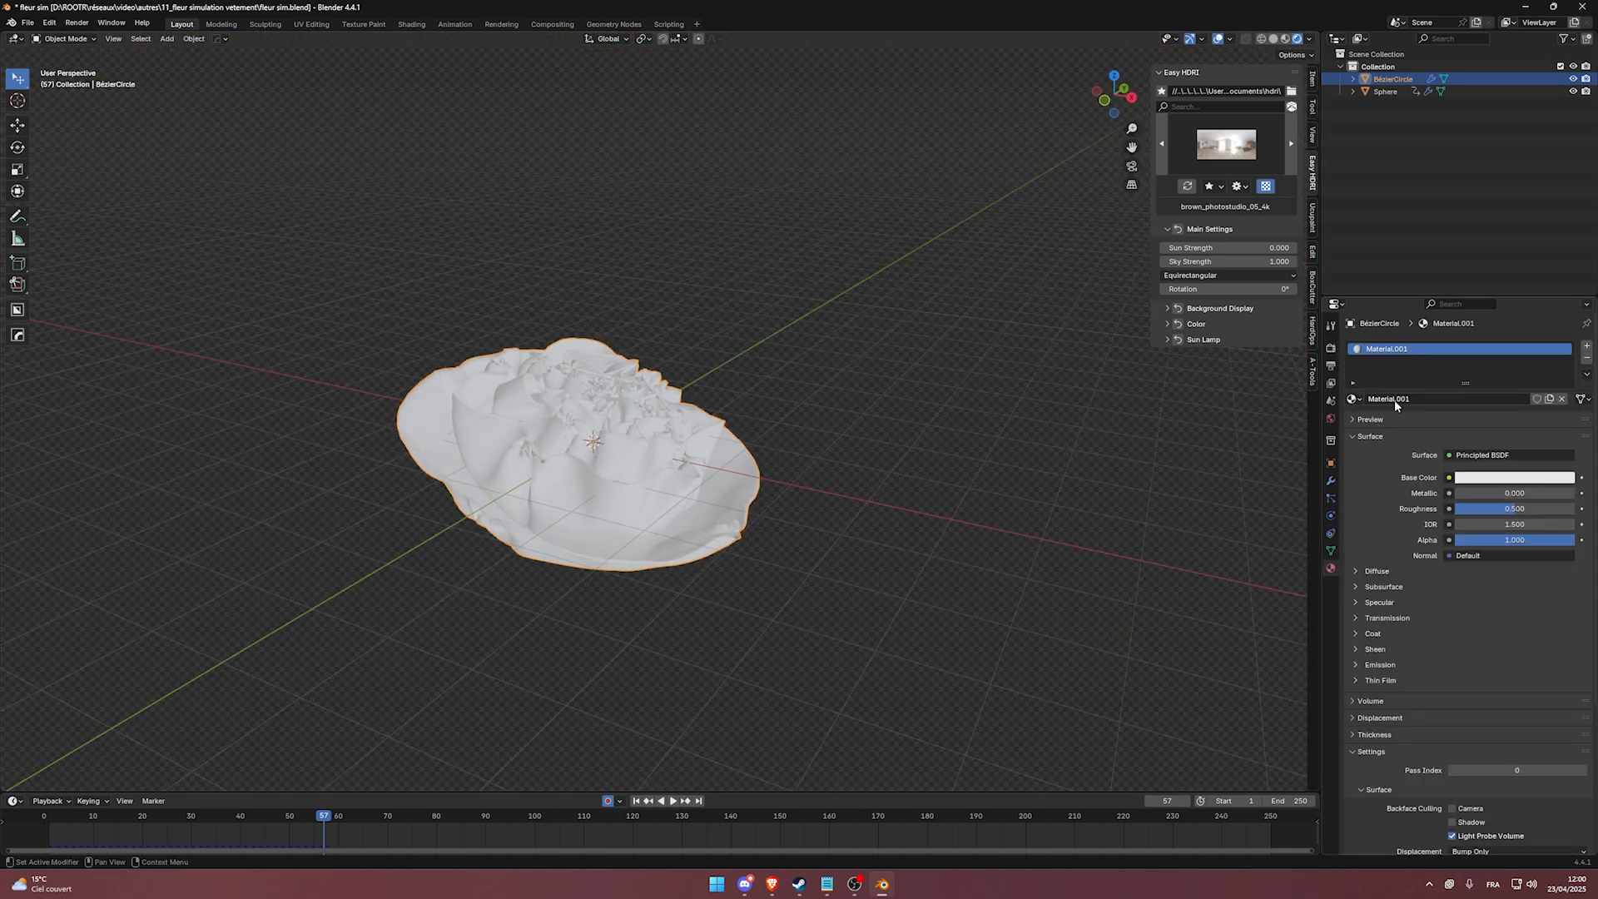
pyautogui.click(1515, 478)
pyautogui.click(1533, 366)
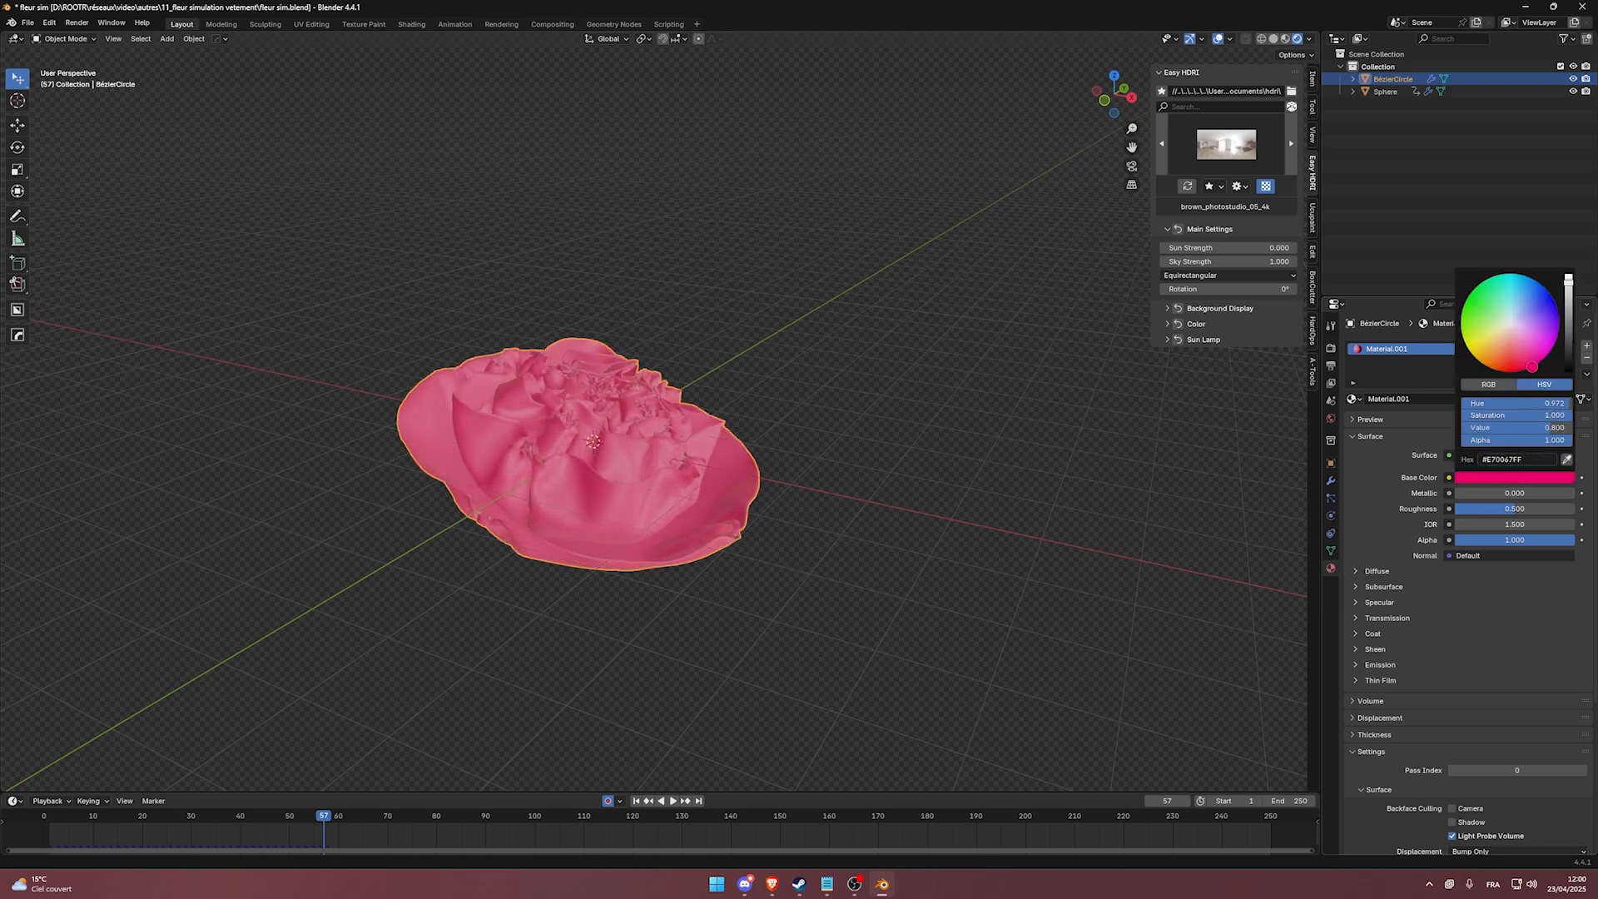
pyautogui.moveTo(1534, 365); pyautogui.dragTo(1524, 352)
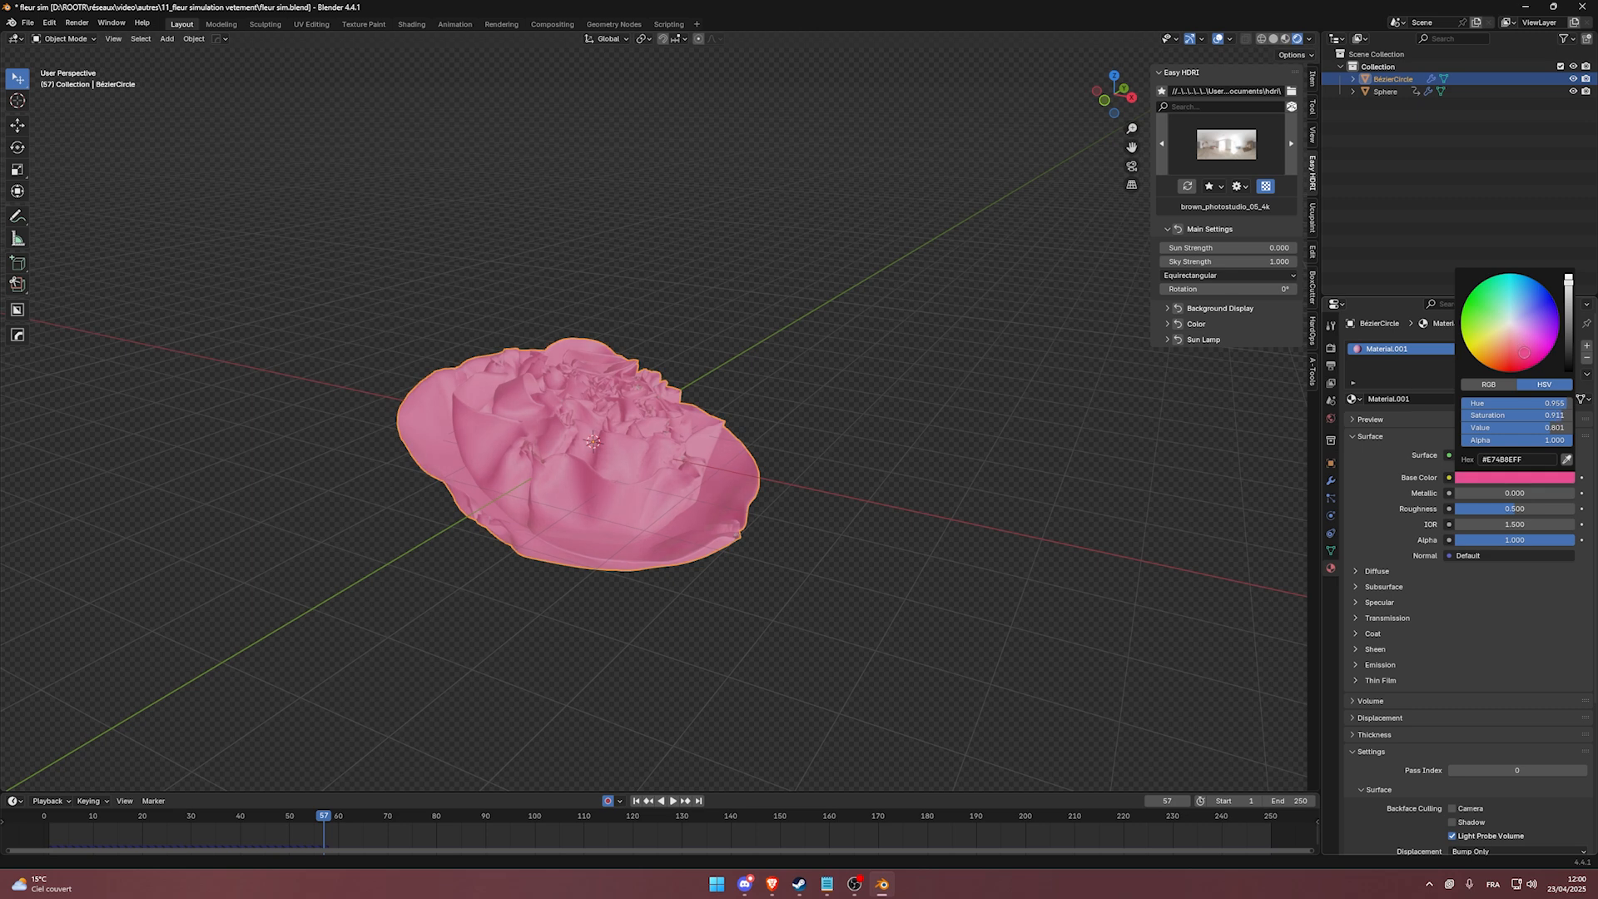
pyautogui.click(1569, 277)
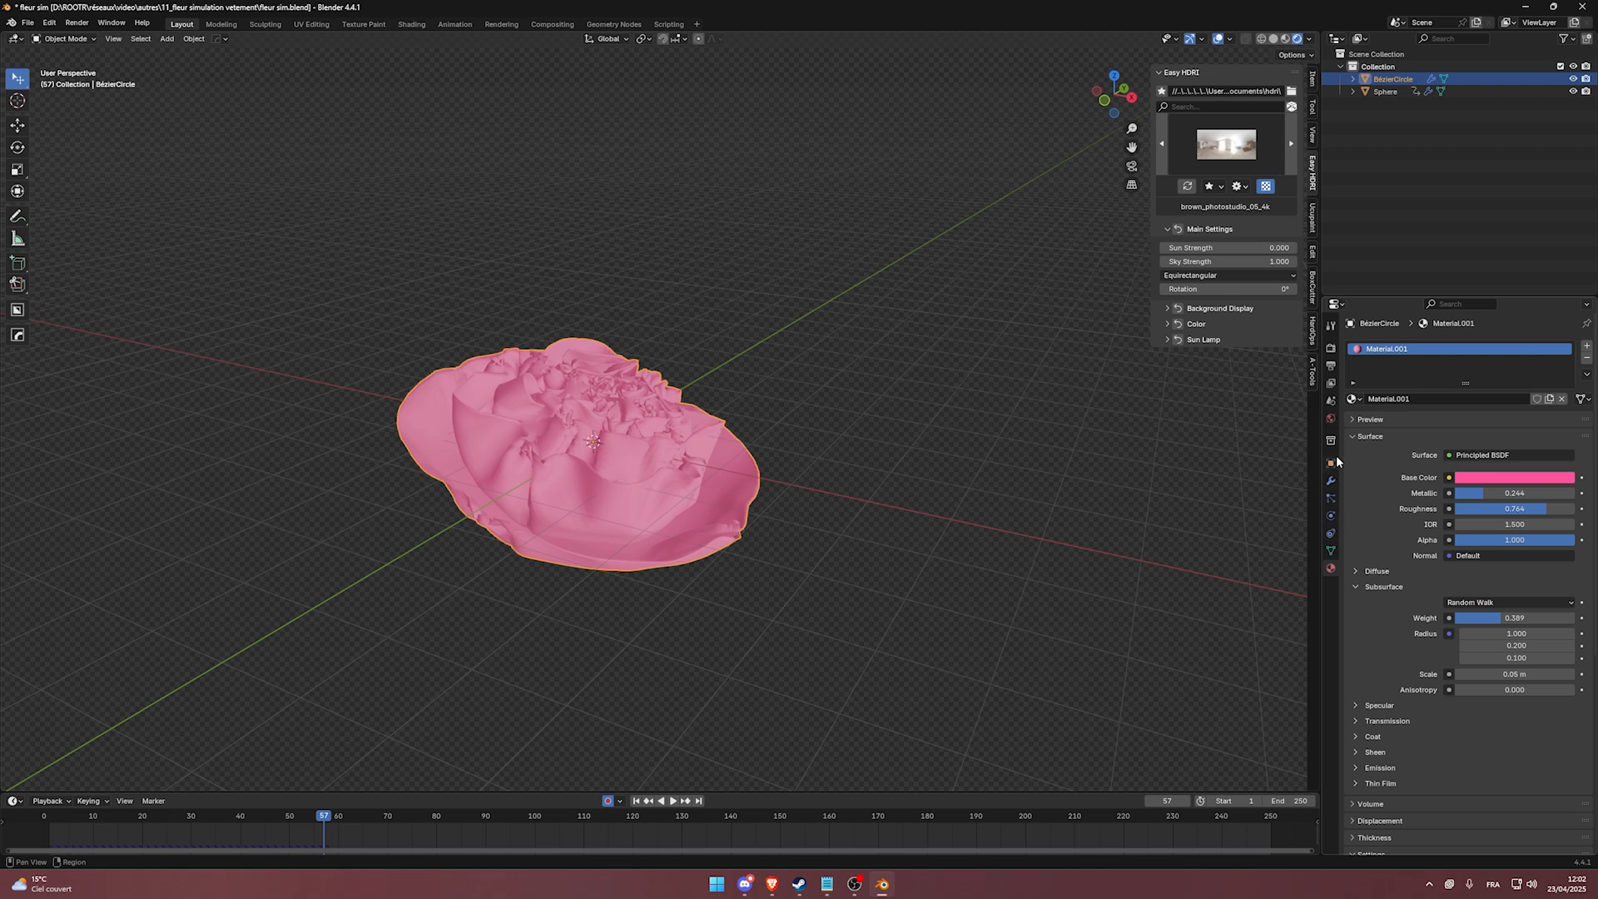
# Enable raytracing for the scene's EEVEE render and inspect the shaded flower up close.
pyautogui.click(1331, 365)
pyautogui.click(1331, 347)
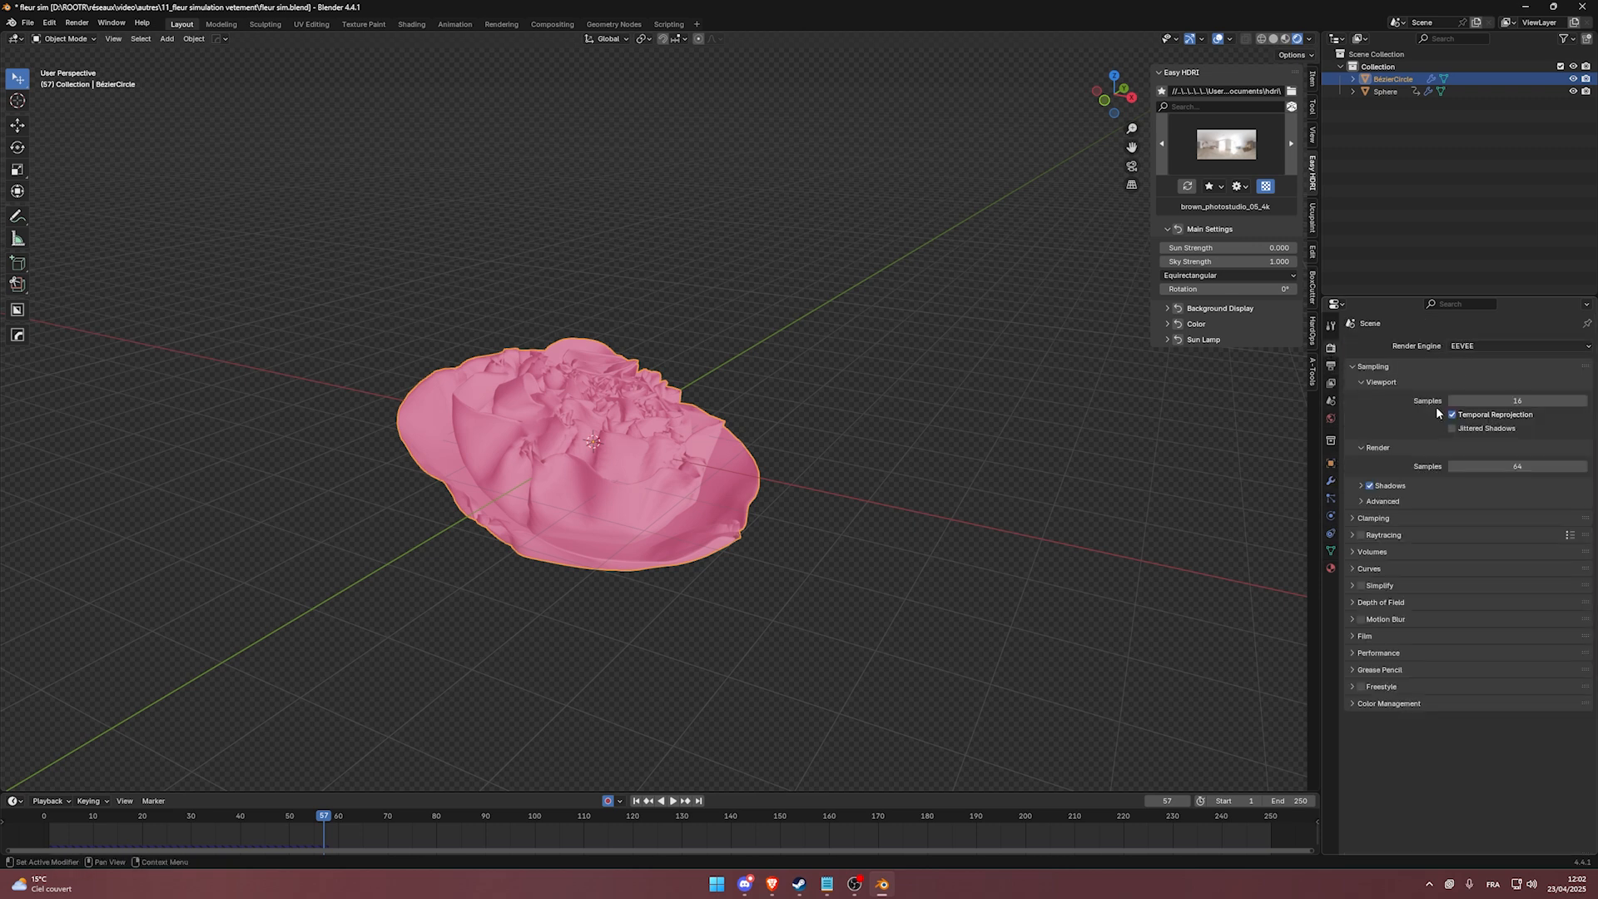
pyautogui.click(1367, 538)
pyautogui.scroll(2, 1022, 496)
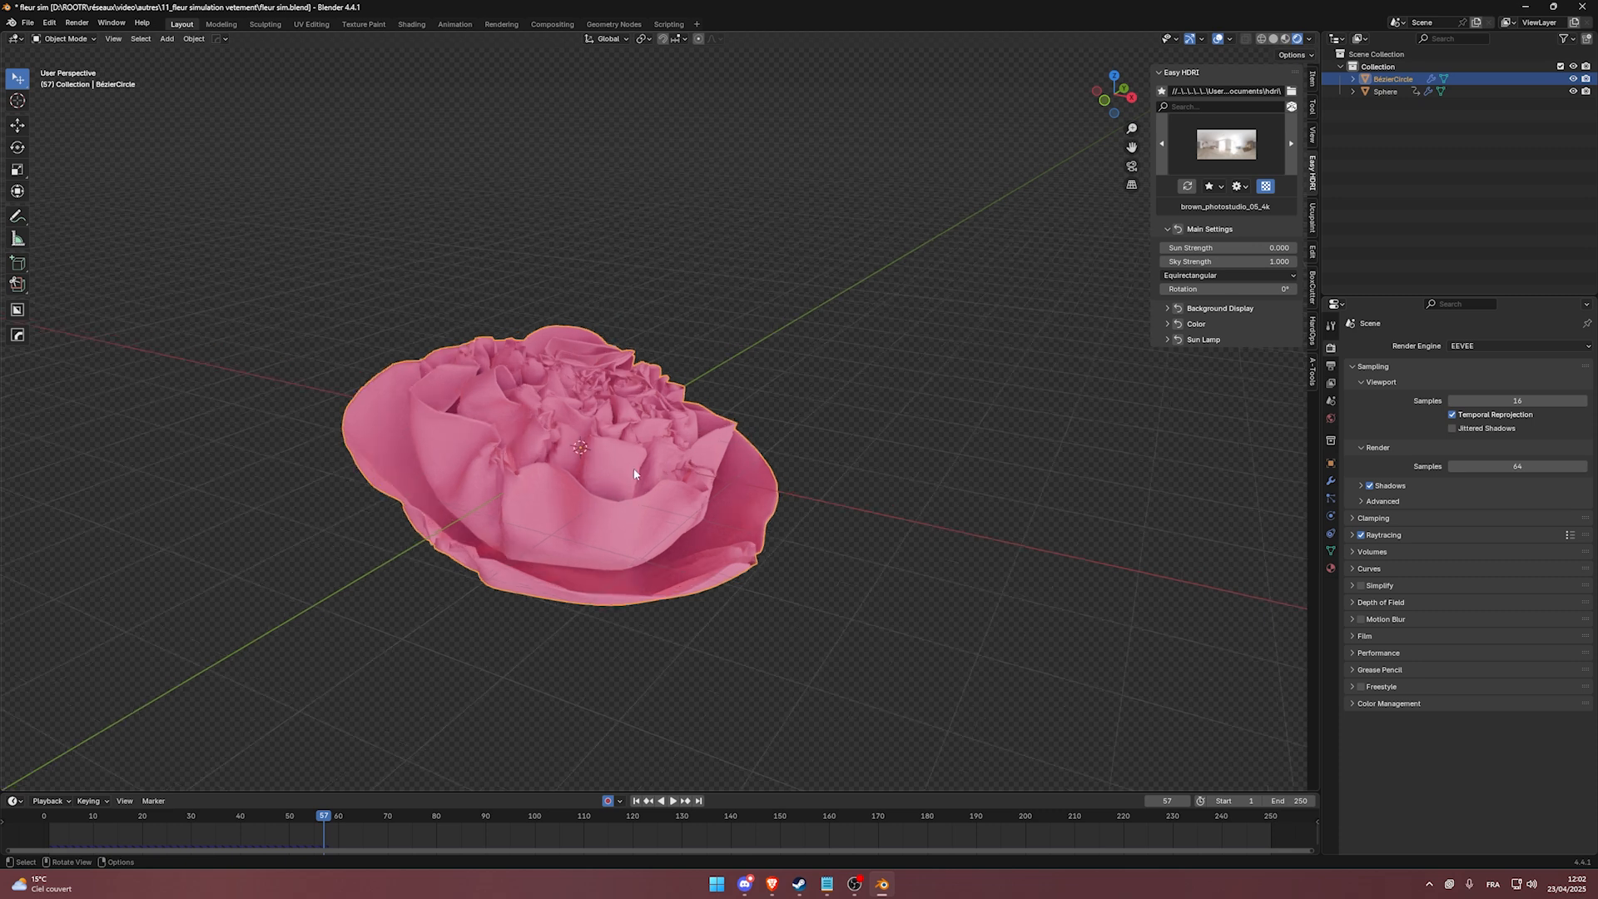
pyautogui.moveTo(639, 472); pyautogui.dragTo(695, 431, button='middle')
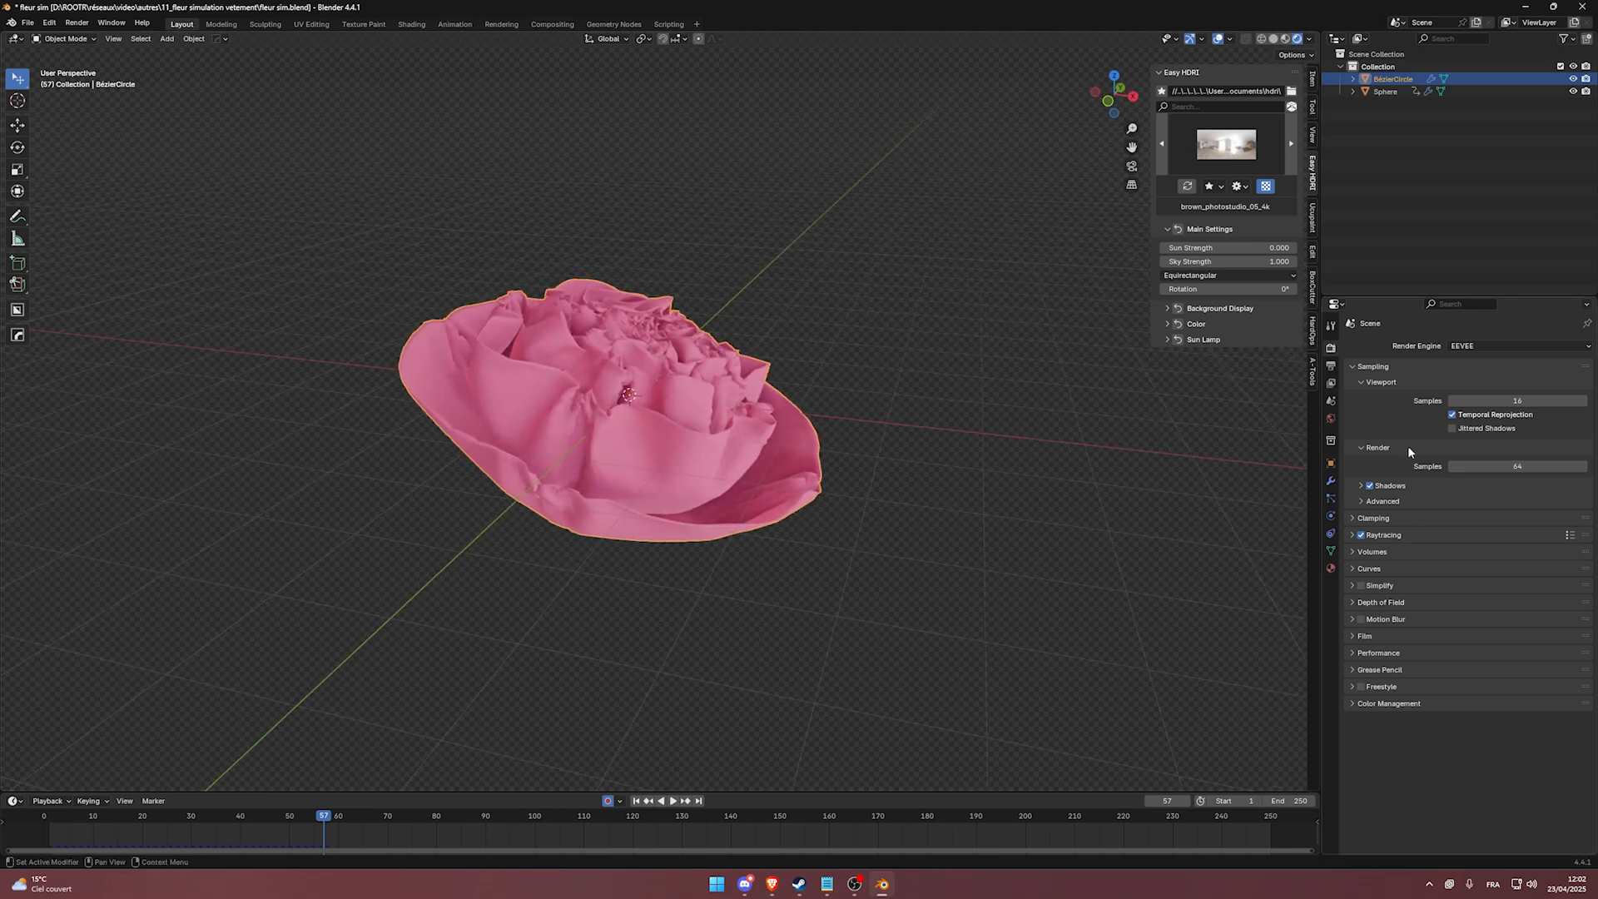
# Add a Subdivision Surface modifier to the cloth flower after its Cloth modifier.
pyautogui.click(1331, 481)
pyautogui.click(1473, 345)
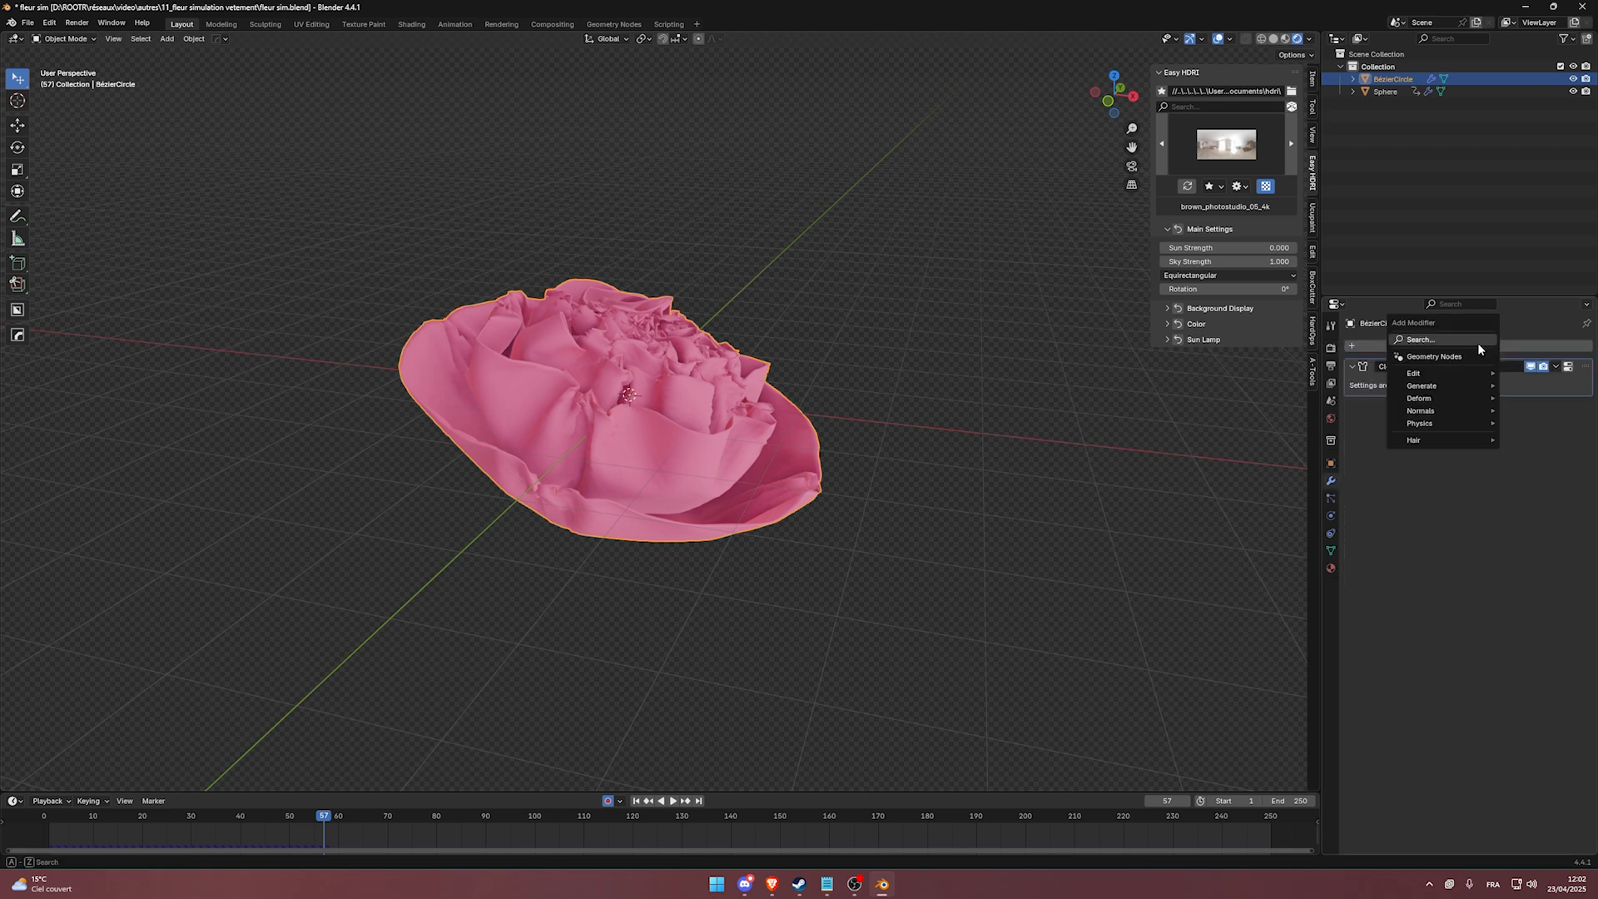
pyautogui.click(1478, 343)
pyautogui.write('suv')
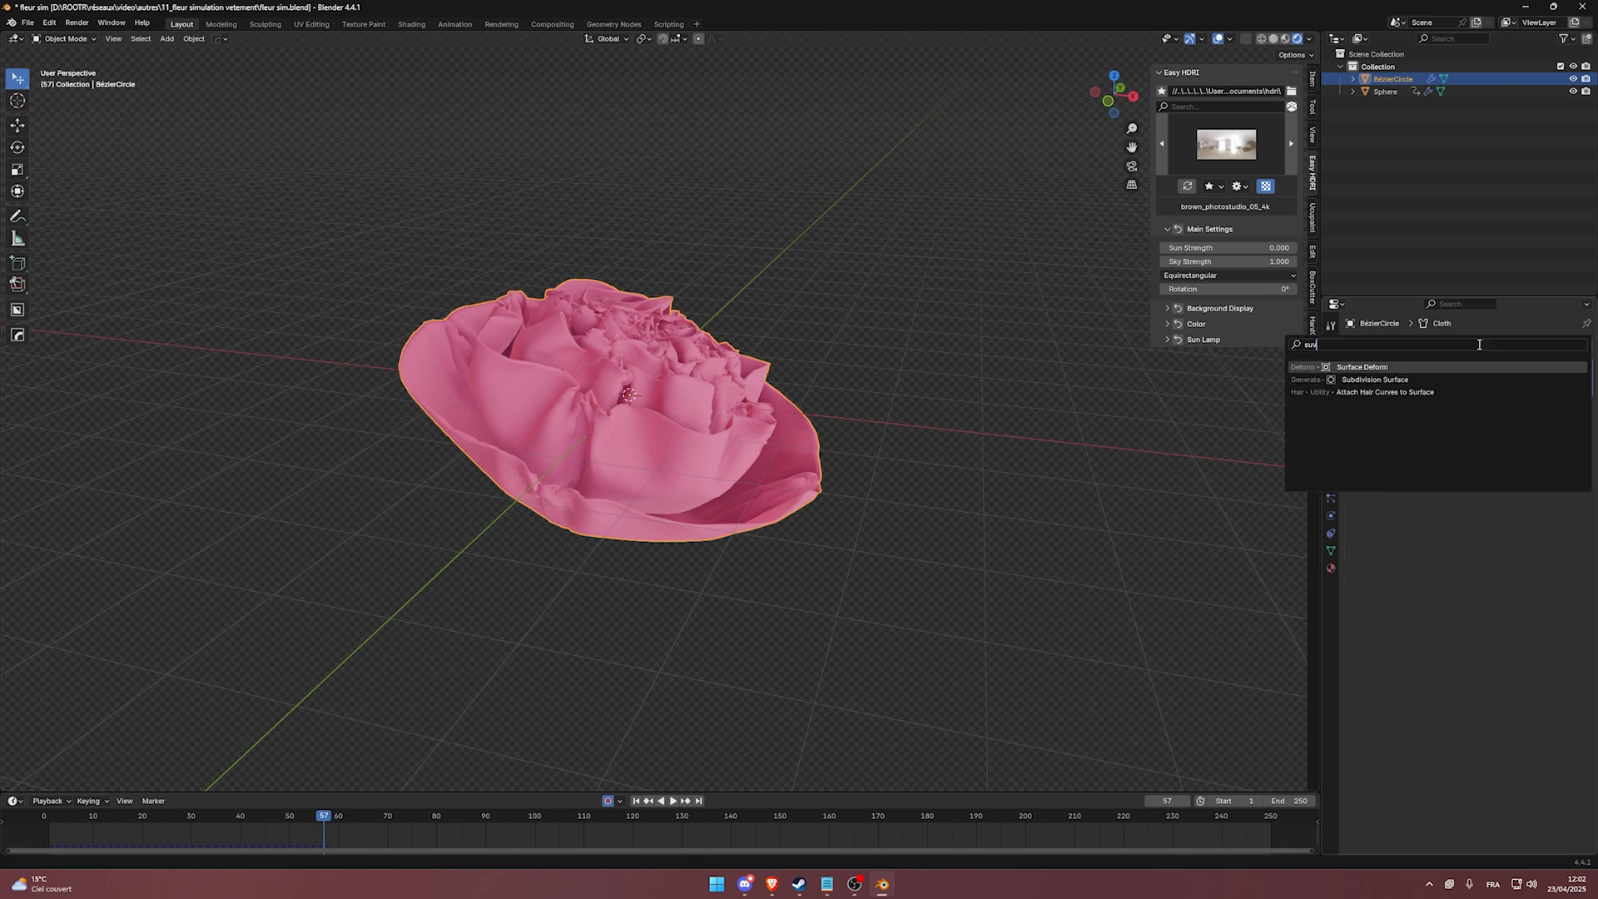
pyautogui.press('Down')
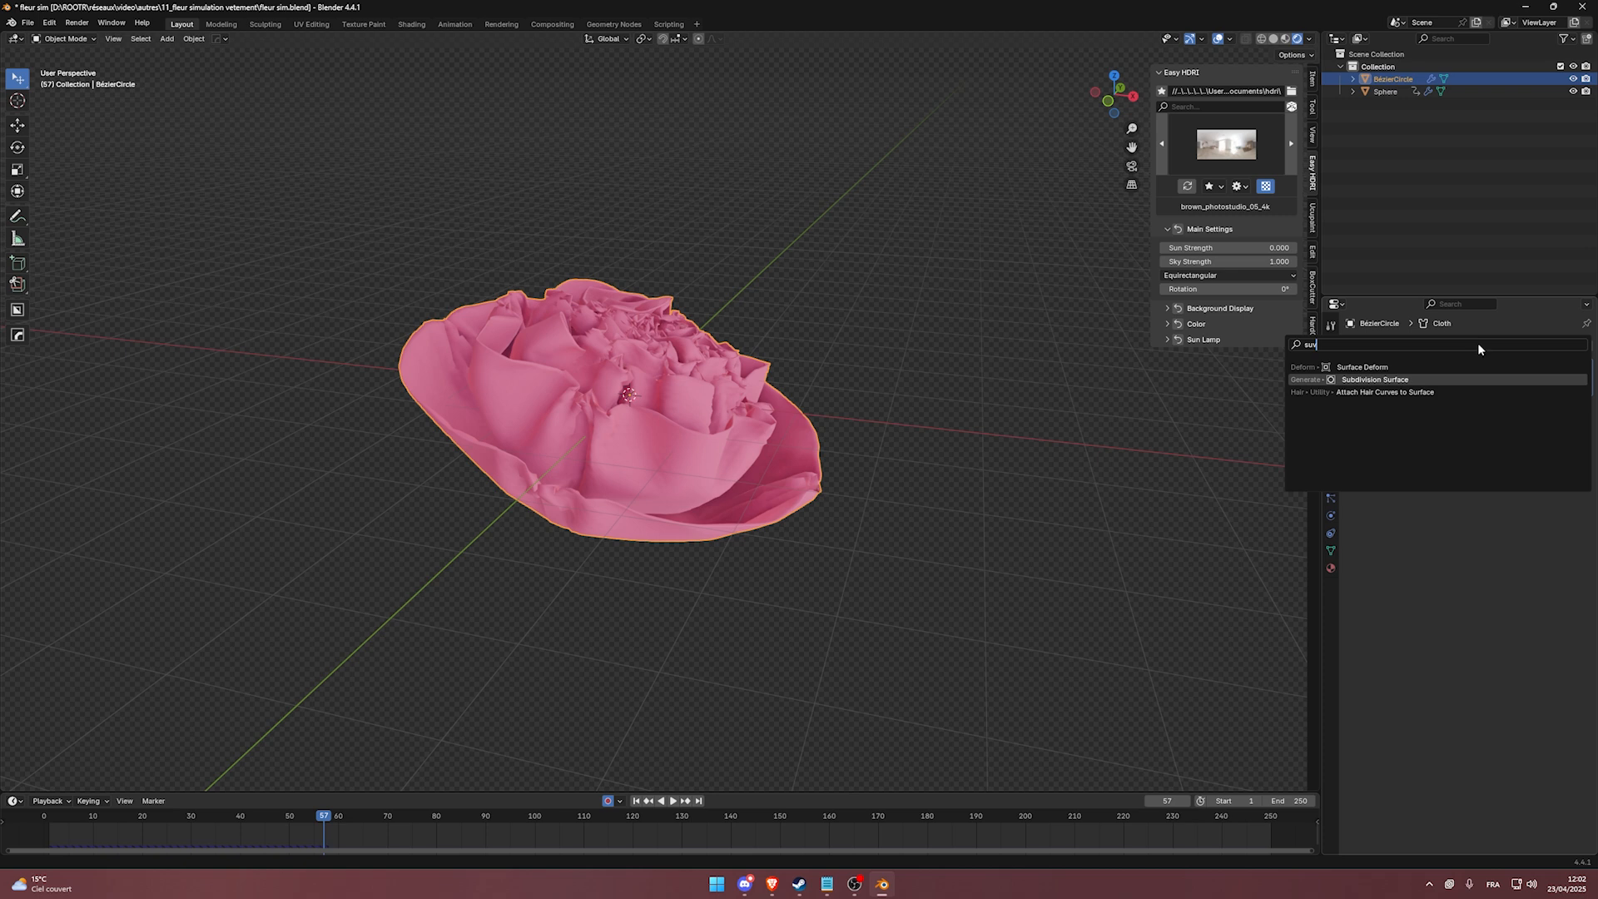
pyautogui.press('Return')
pyautogui.moveTo(749, 451); pyautogui.dragTo(658, 453, button='middle')
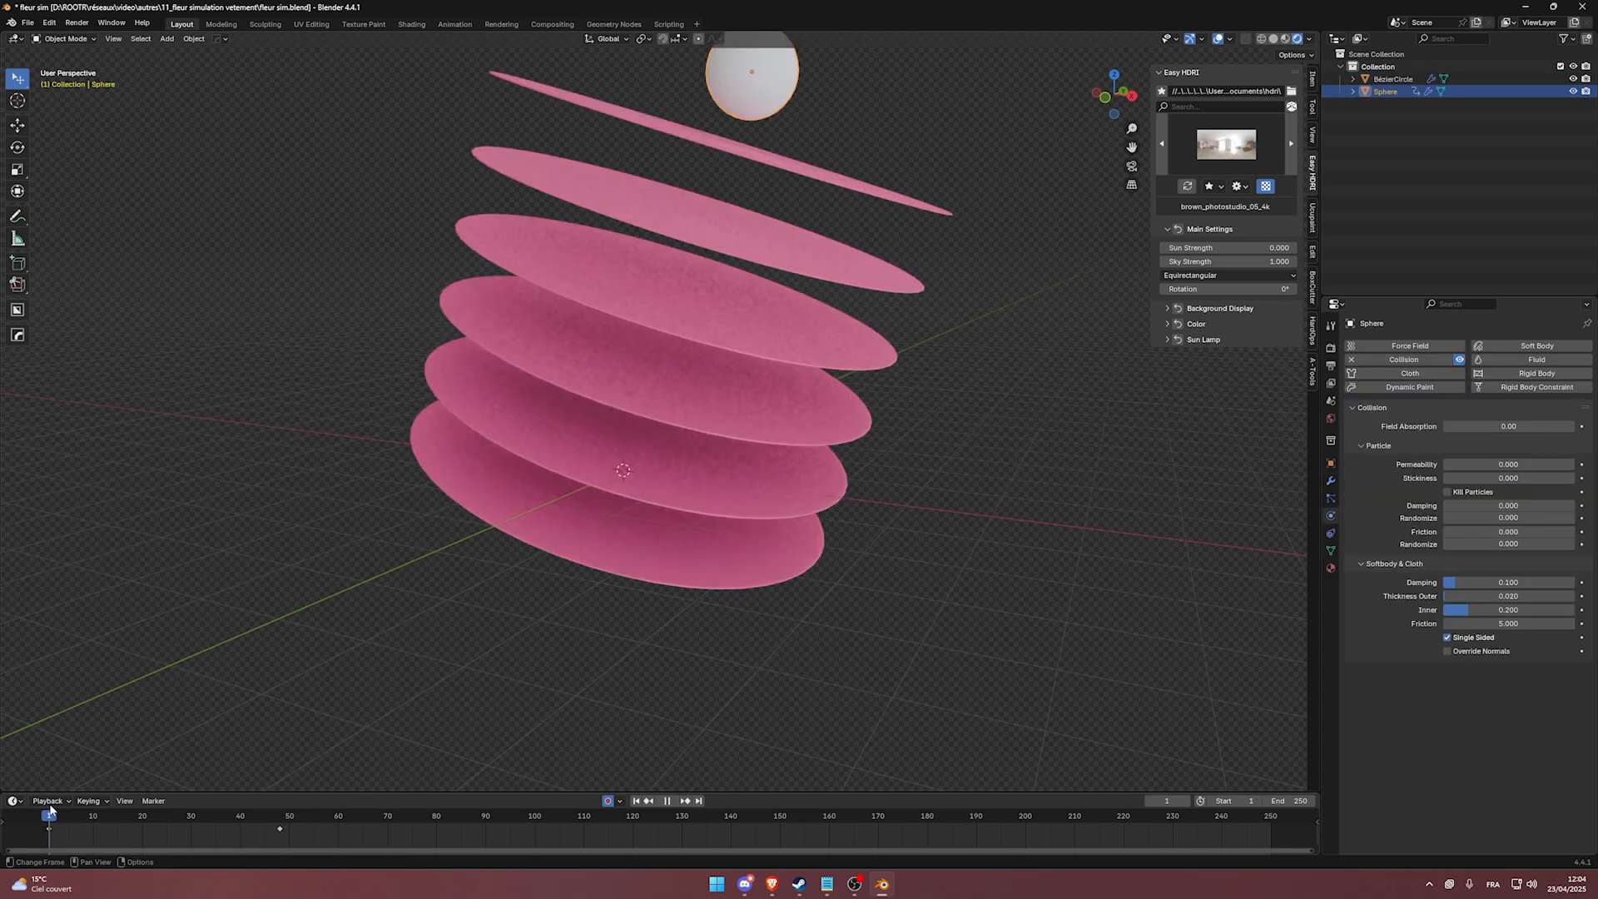
# Hide the collision sphere in the viewport and play the cloth simulation without it.
pyautogui.moveTo(616, 333); pyautogui.dragTo(698, 360, button='middle')
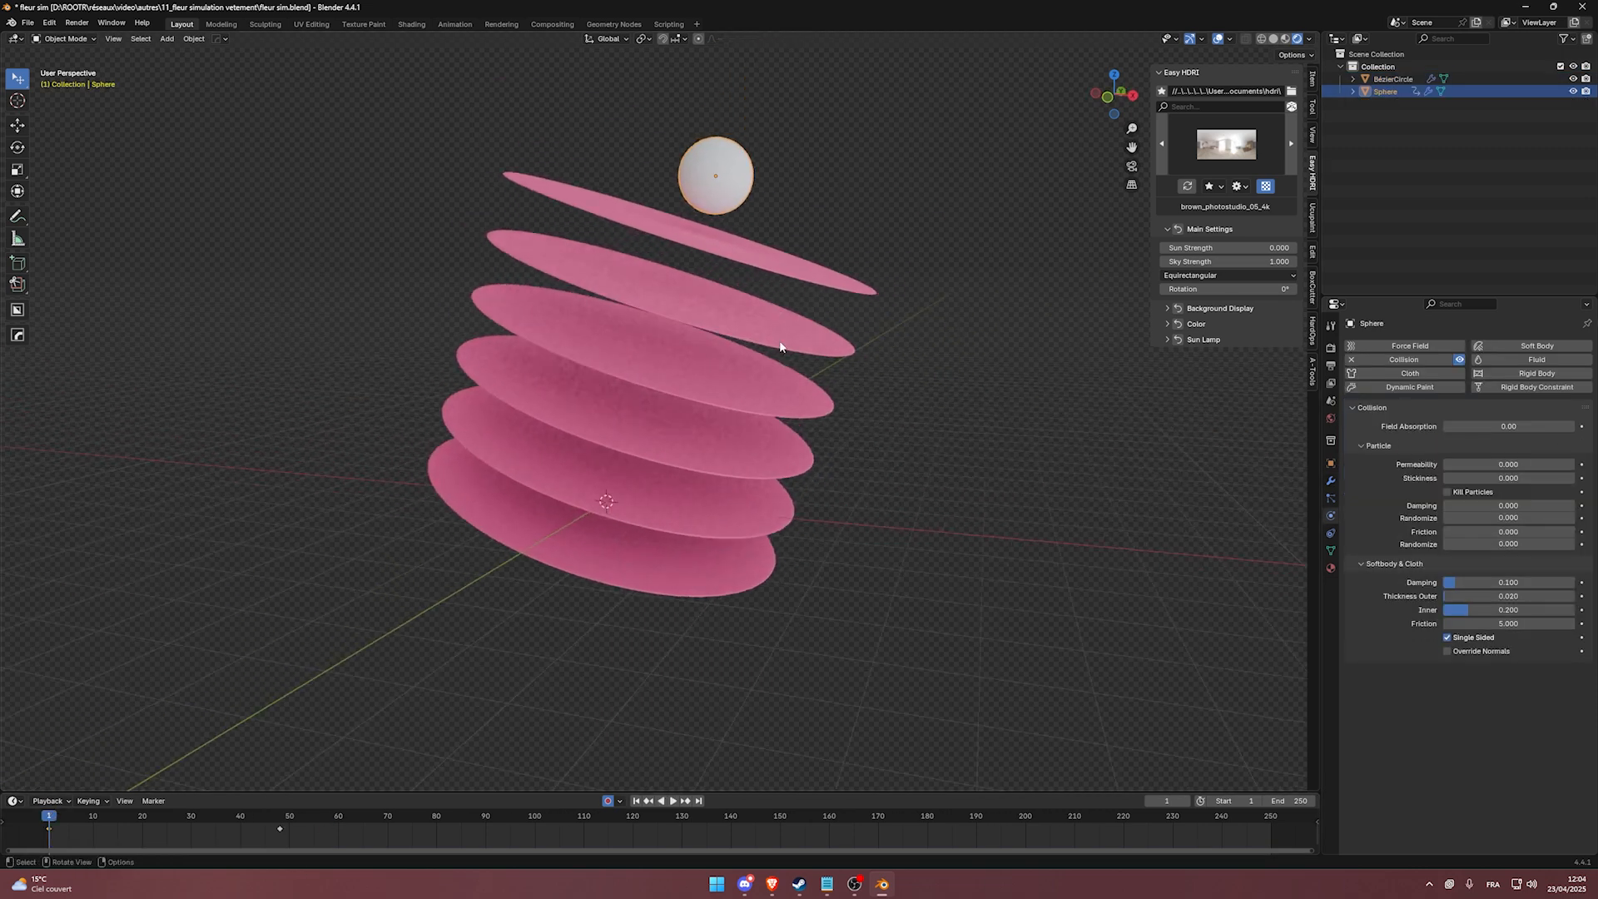
pyautogui.click(1573, 91)
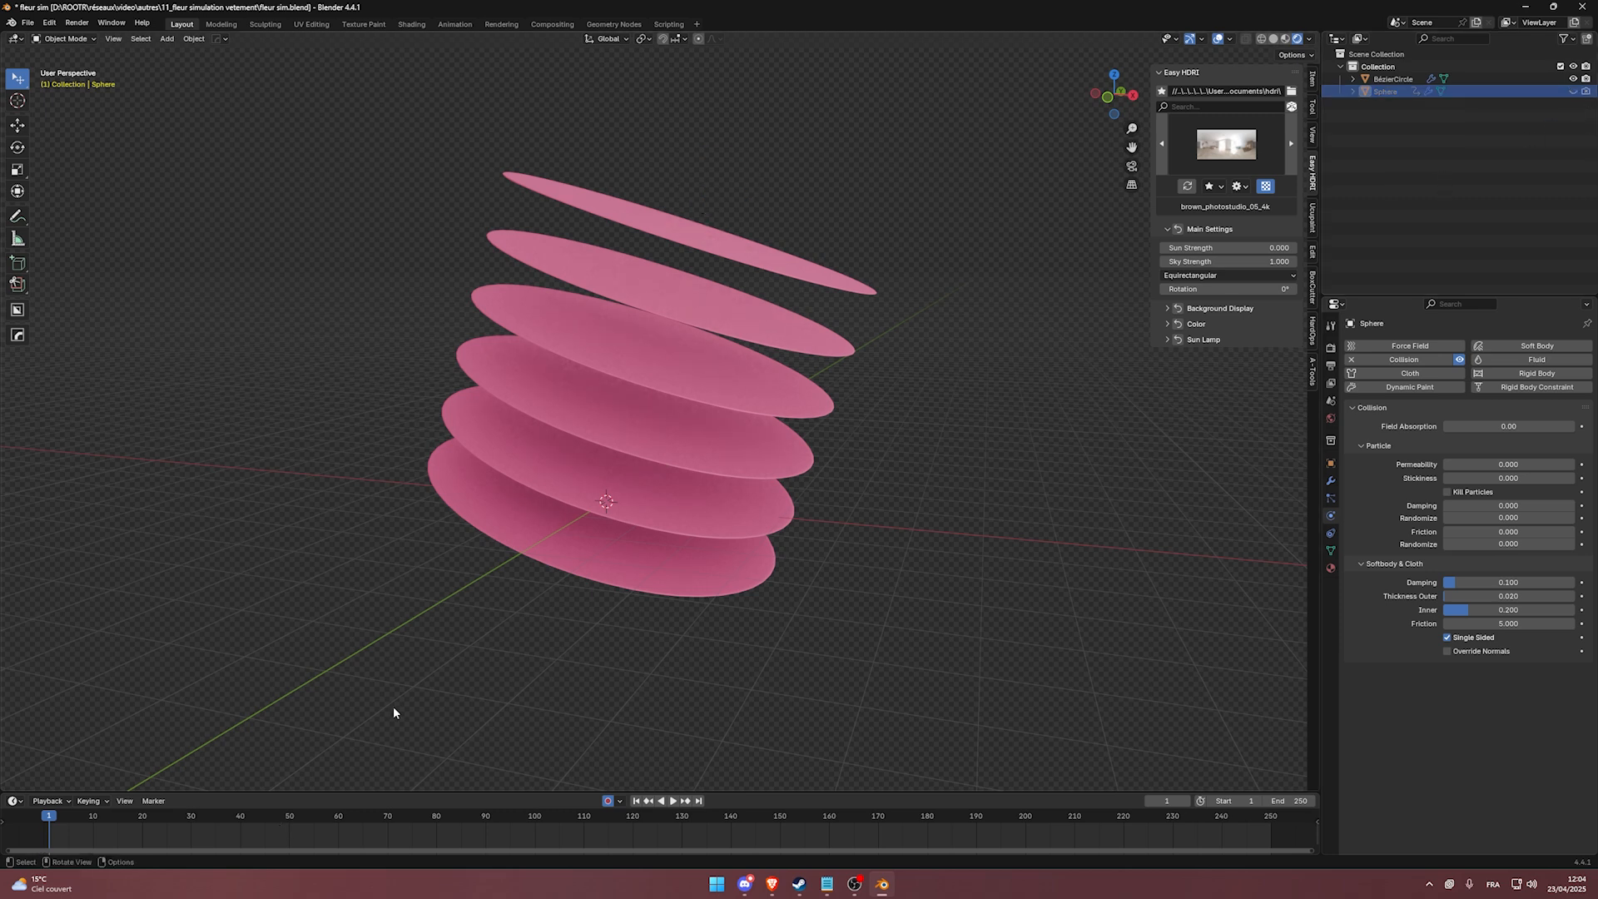
pyautogui.press('space')
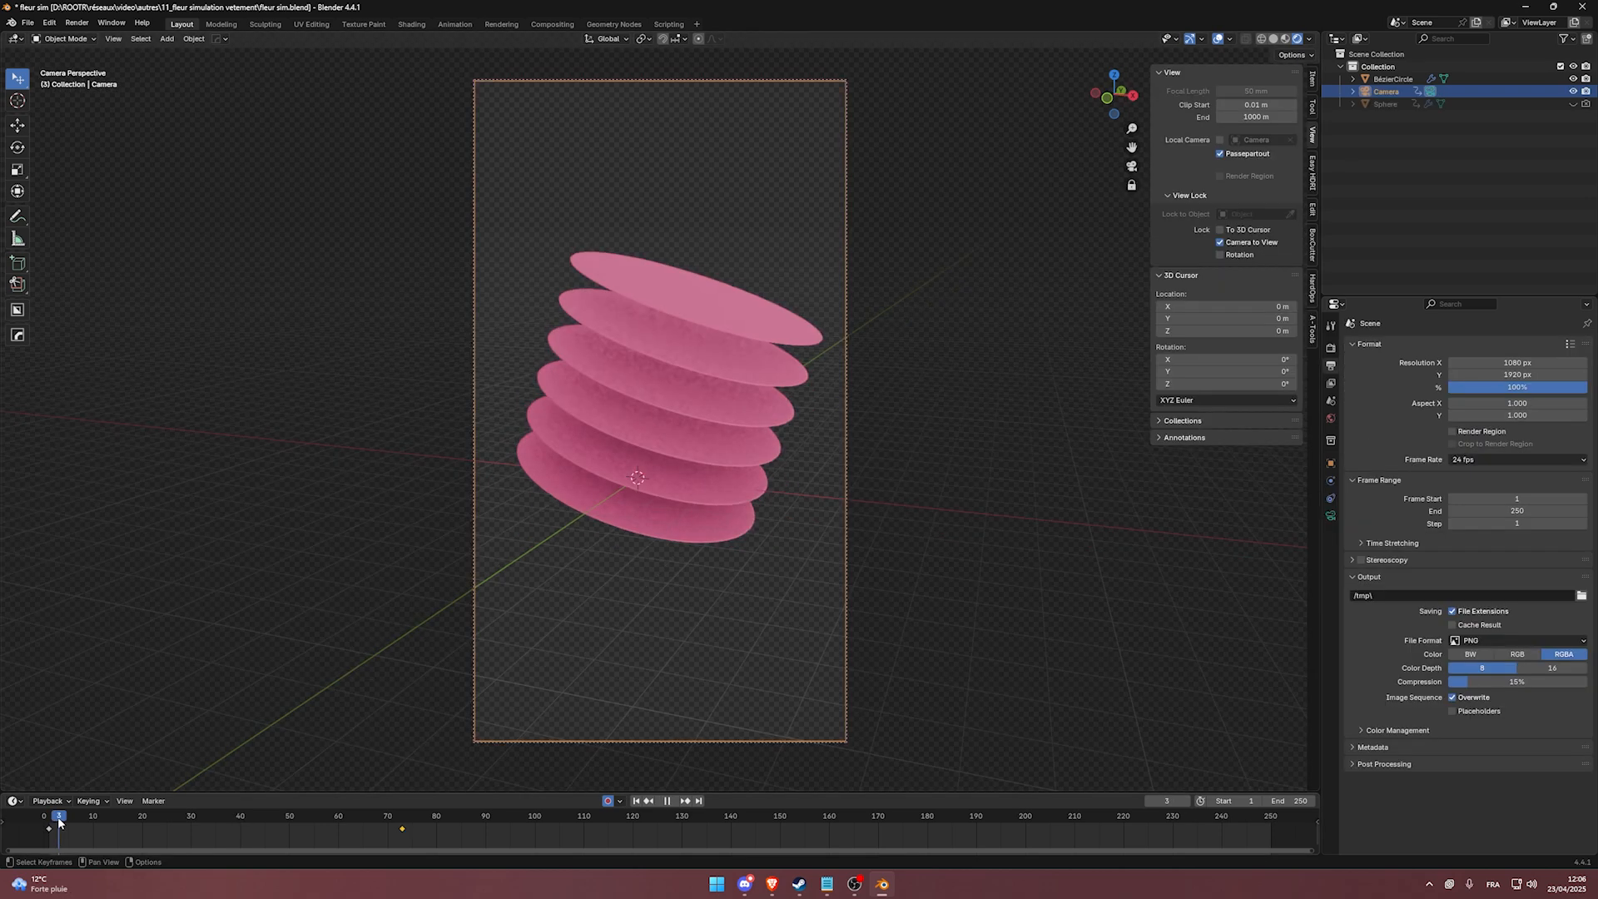
# Play the flower animation through the camera from frame 1, stop it, and return to frame 1.
pyautogui.moveTo(58, 822); pyautogui.dragTo(48, 818)
pyautogui.press('space')
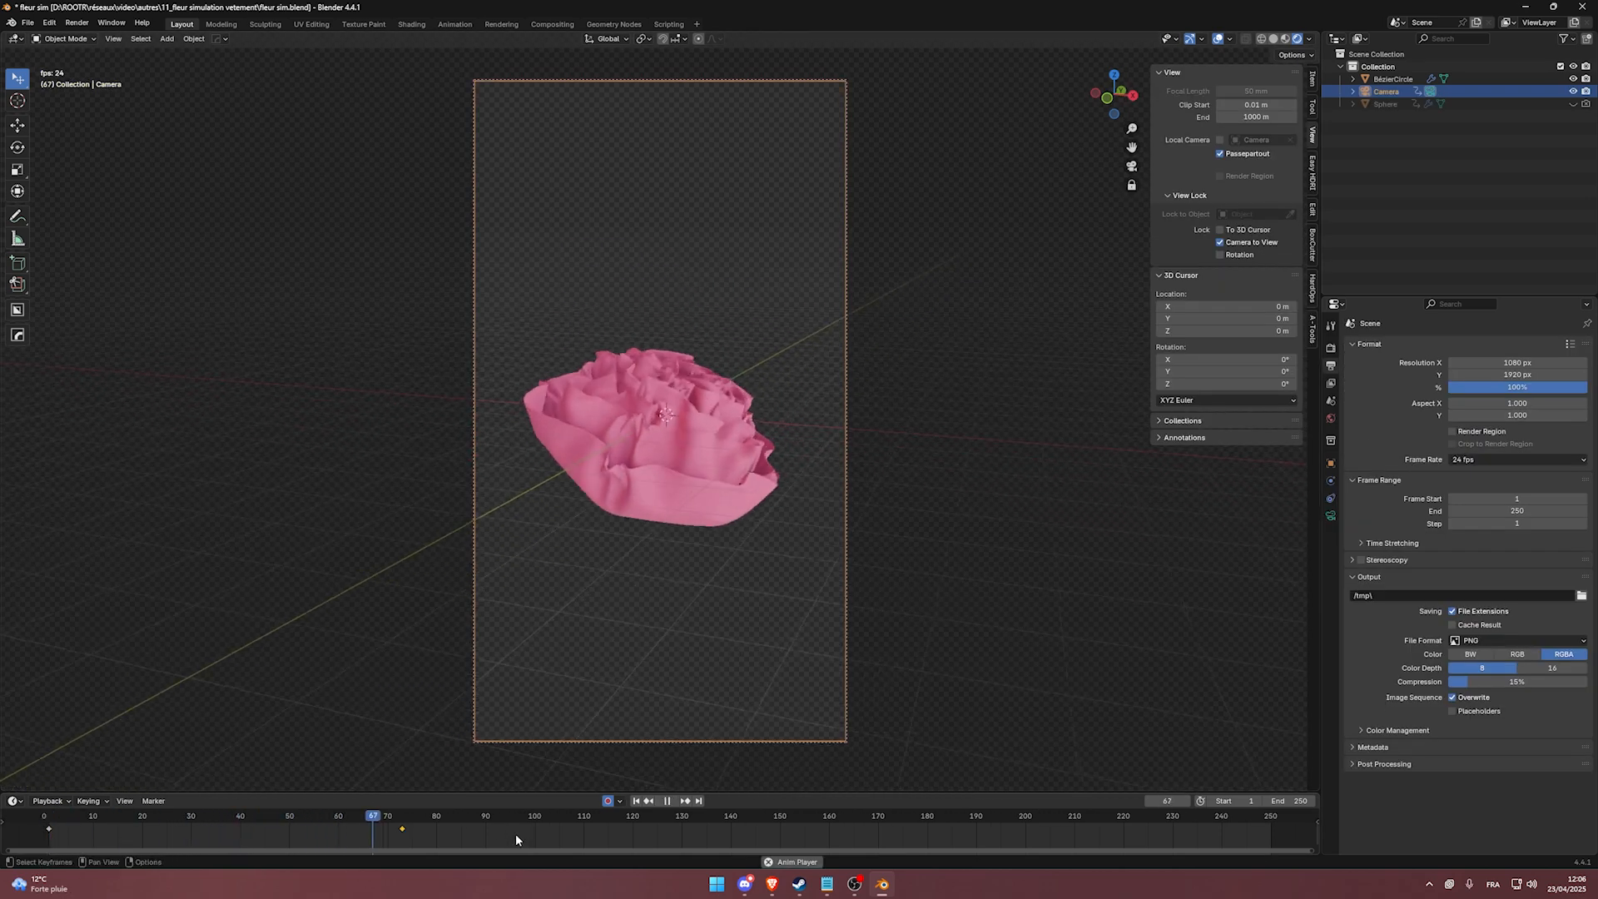
pyautogui.press('space')
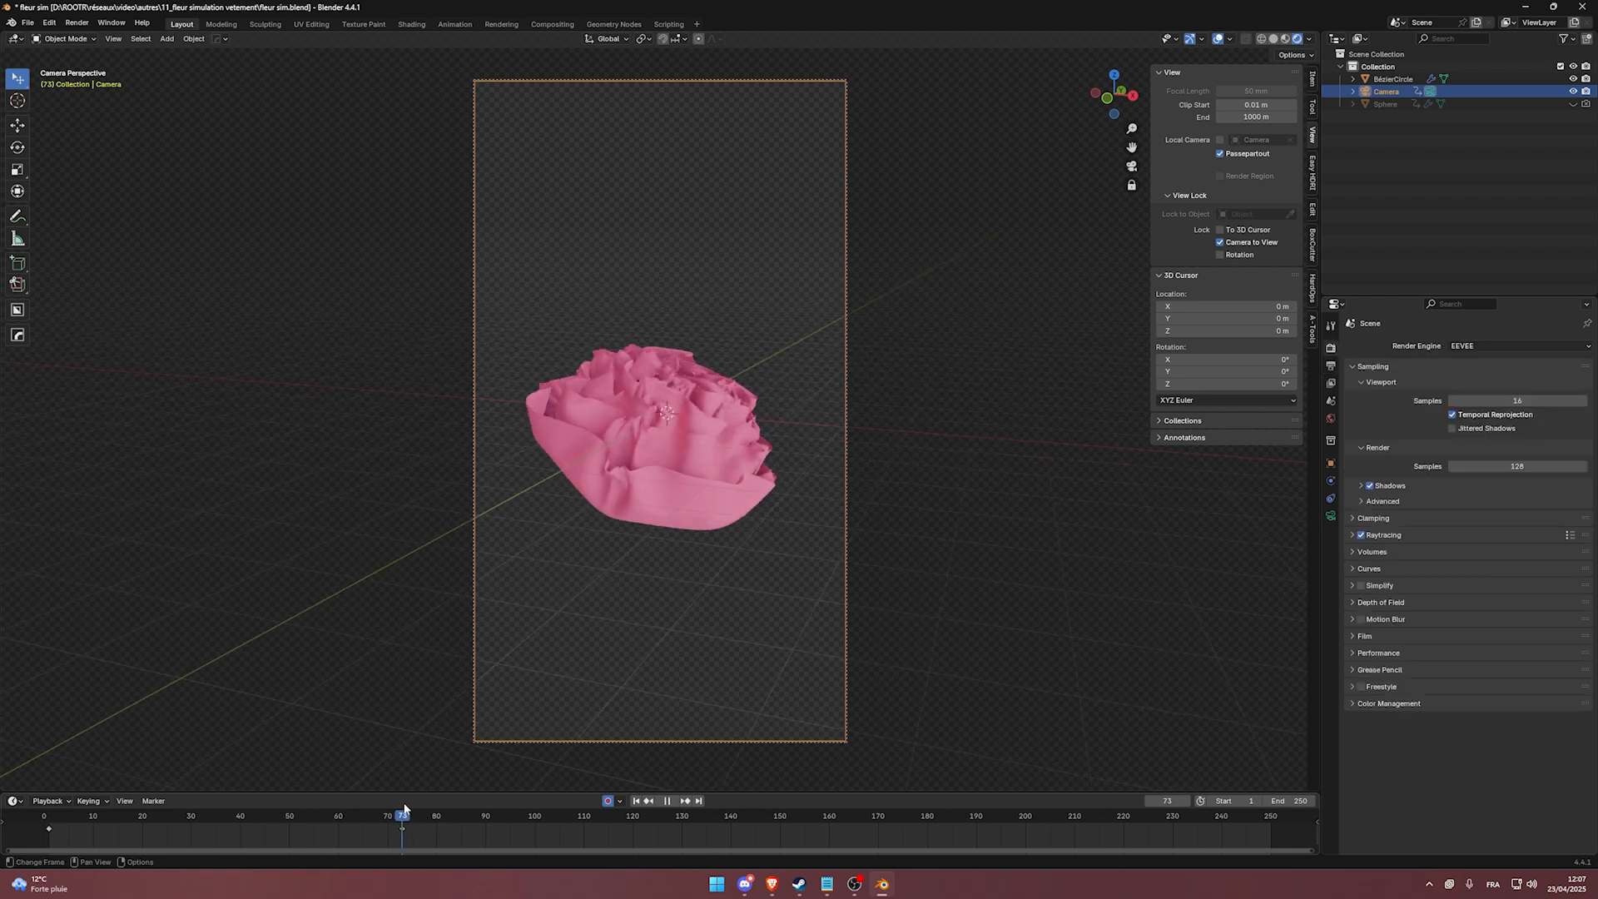
pyautogui.moveTo(403, 815); pyautogui.dragTo(47, 821)
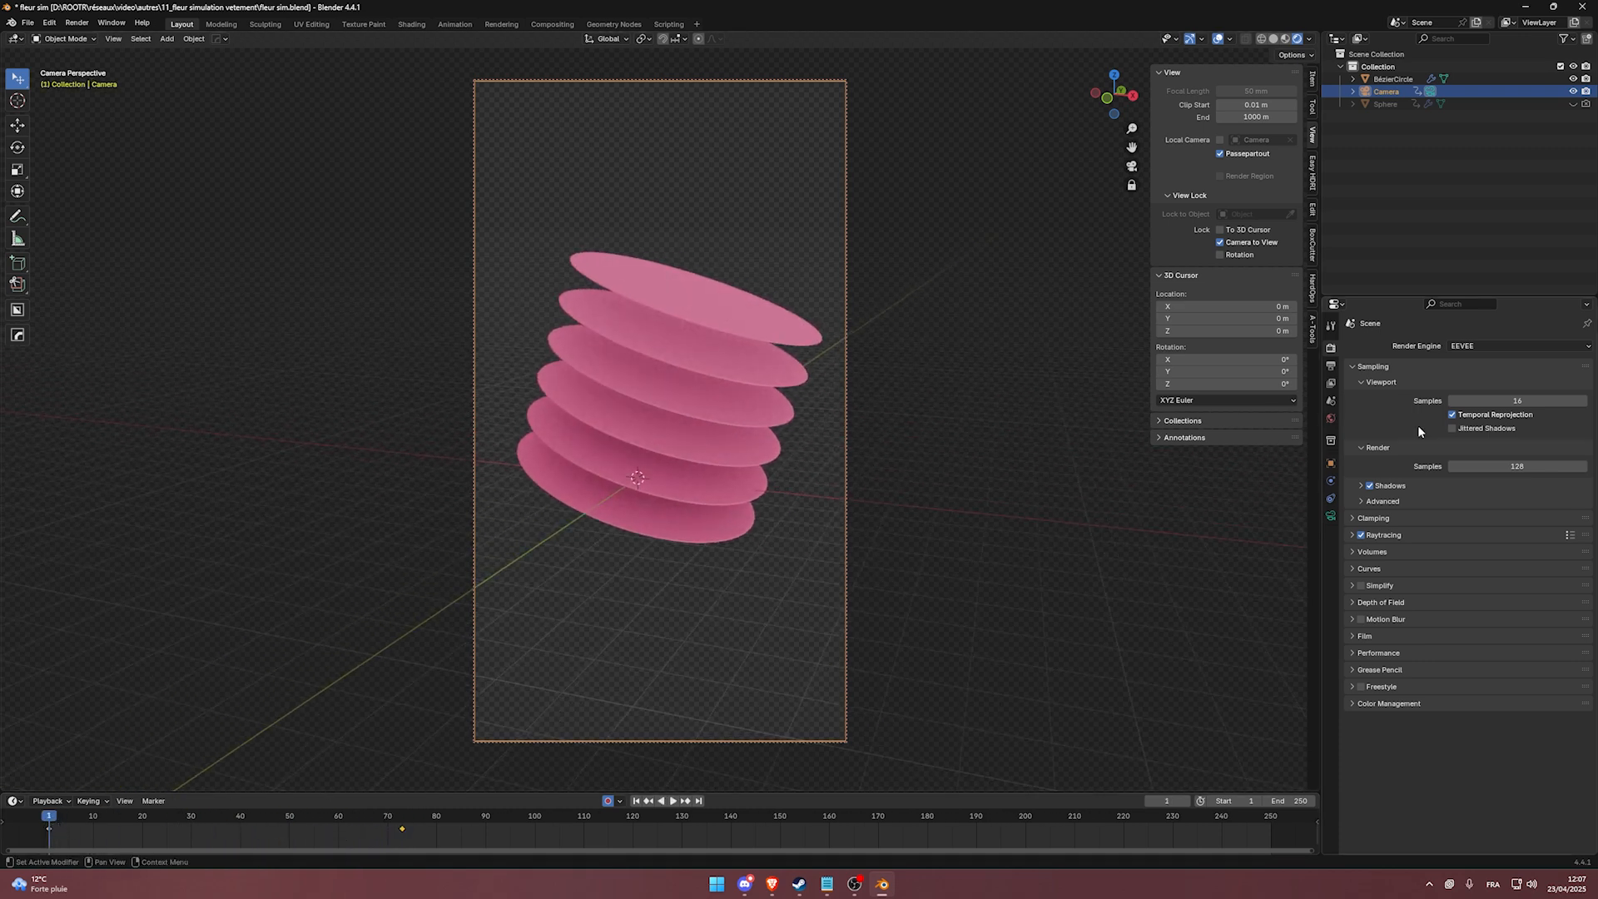